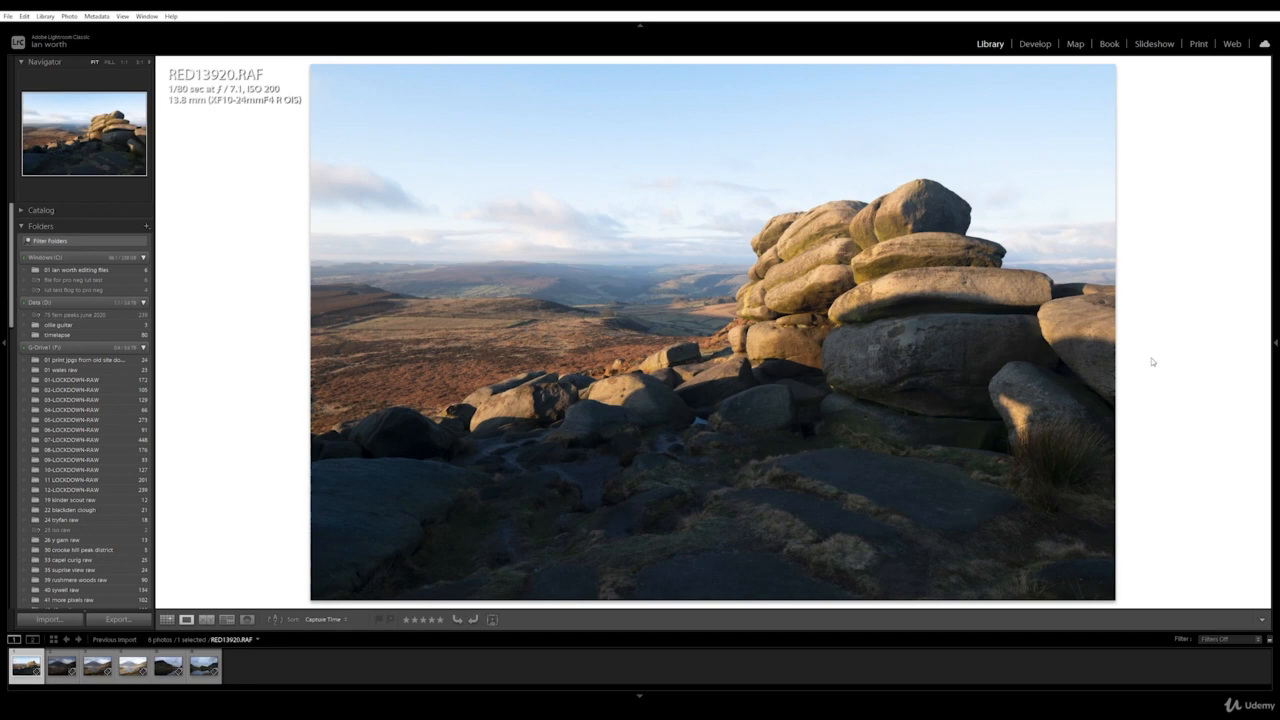
Open the rock landscape photo in the Develop module and hide the photo info overlay and the presets side panel
click(1040, 45)
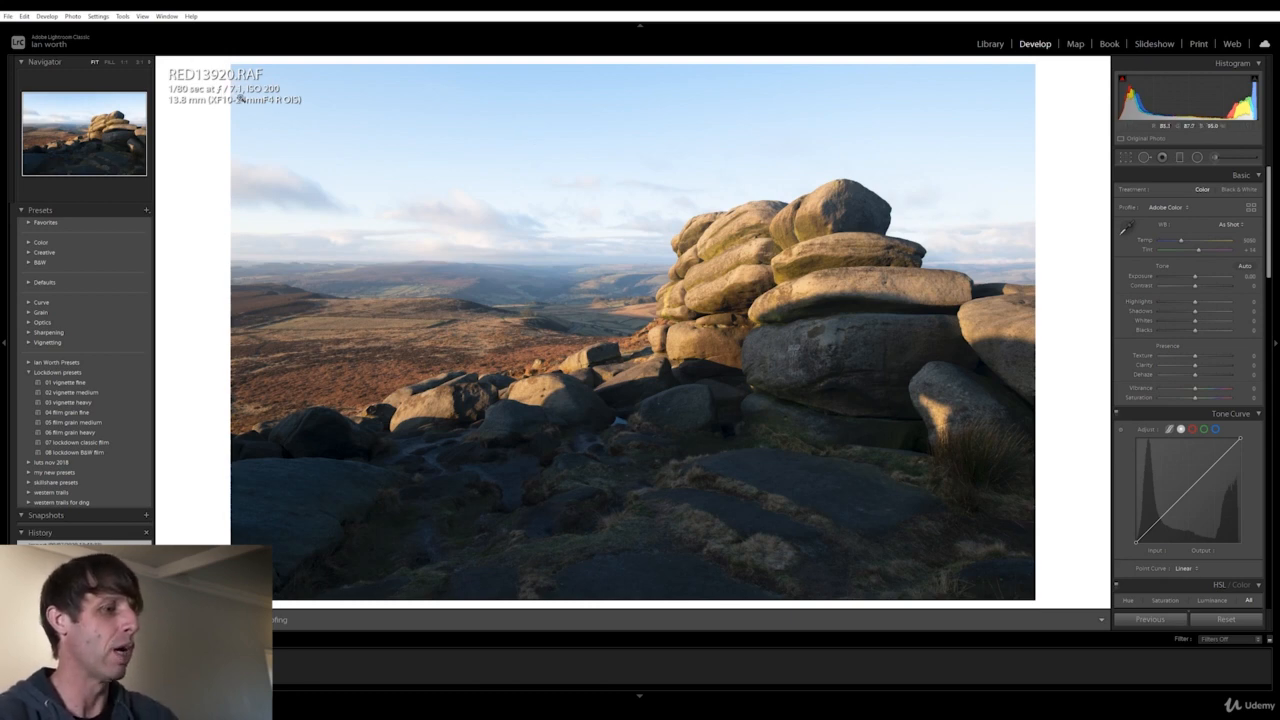
key(i)
key(i)
key(i)
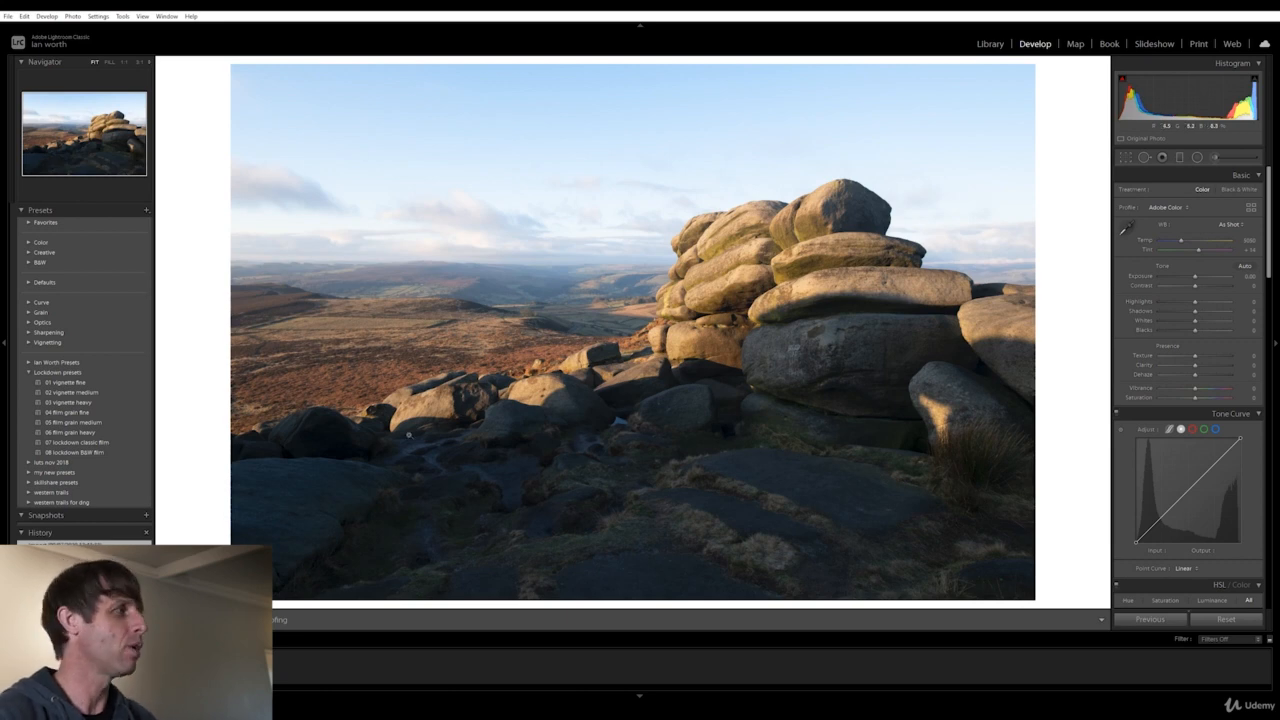
click(5, 344)
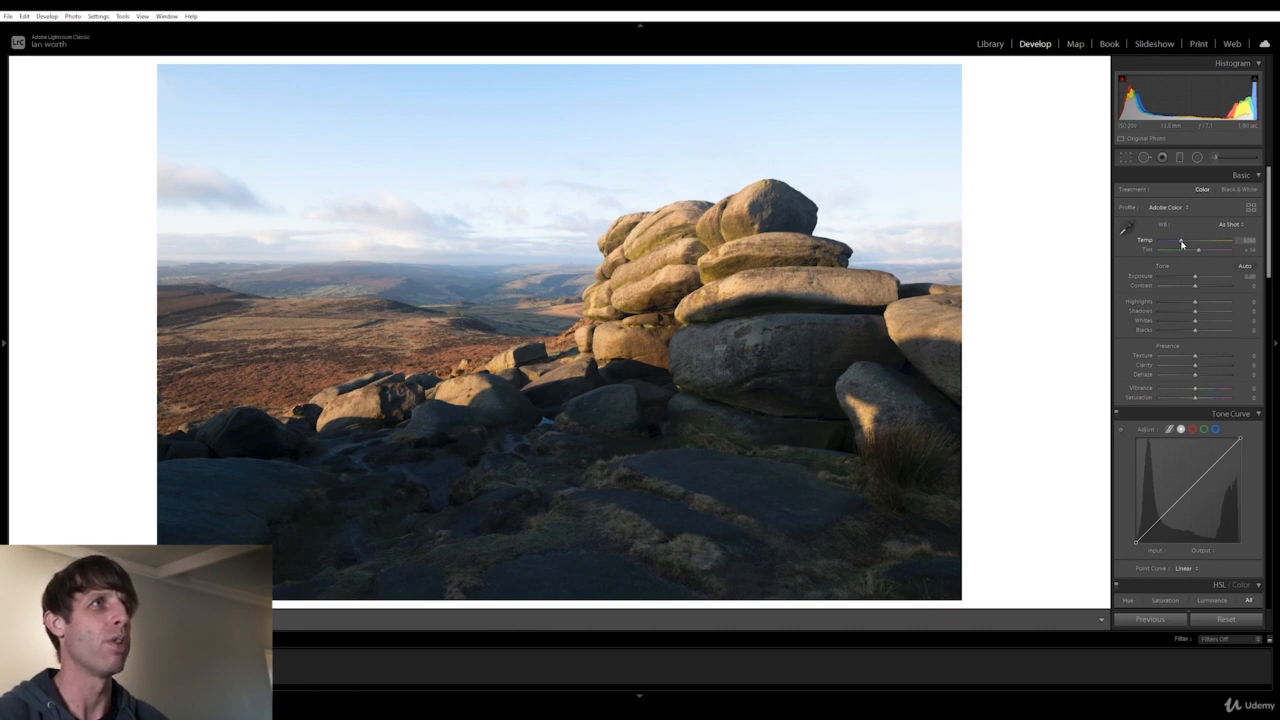
Warm the white balance temperature to 6366 and set Highlights to +10, Shadows to +42 and Whites to +18
drag(1181, 243, 1191, 243)
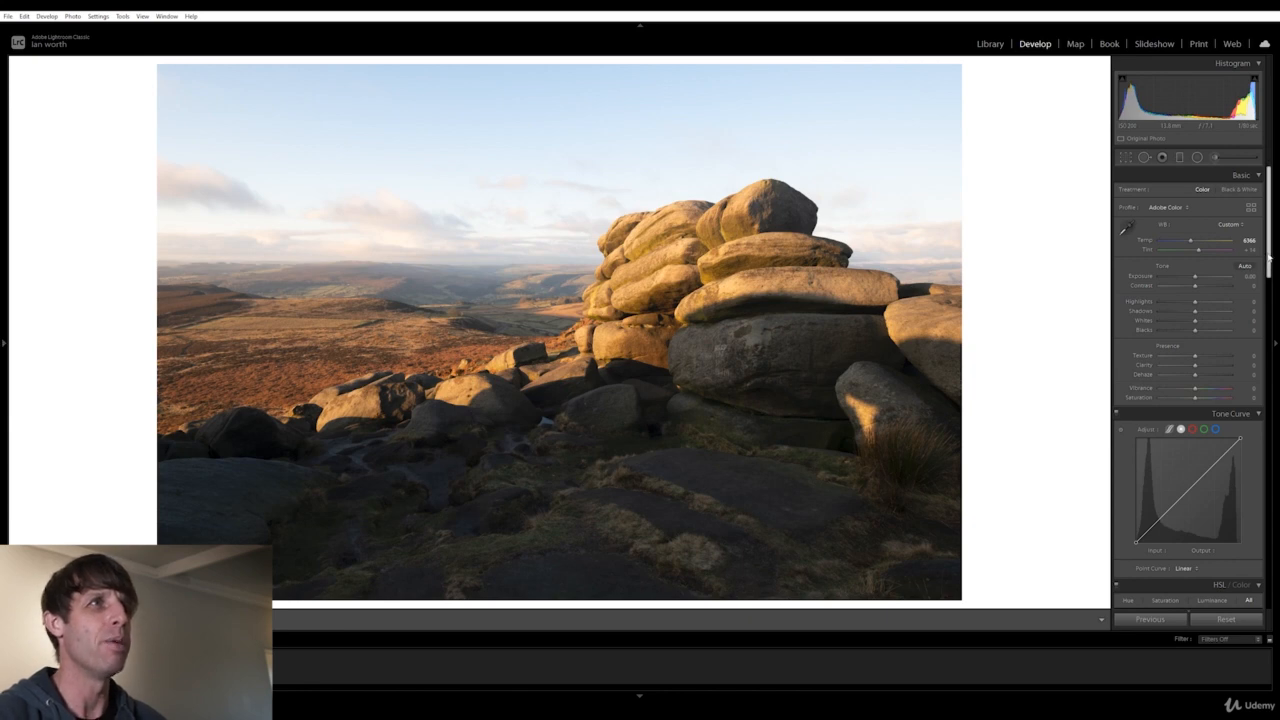
drag(1271, 257, 1271, 272)
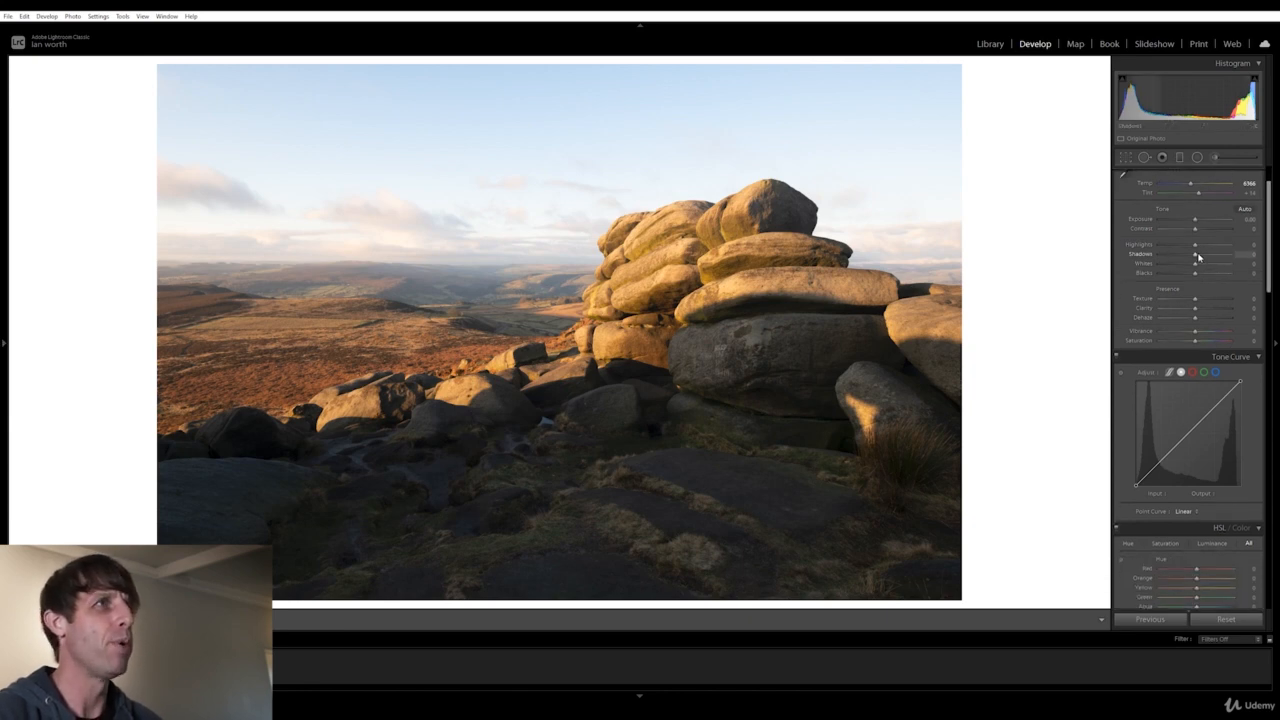
drag(1199, 247, 1201, 246)
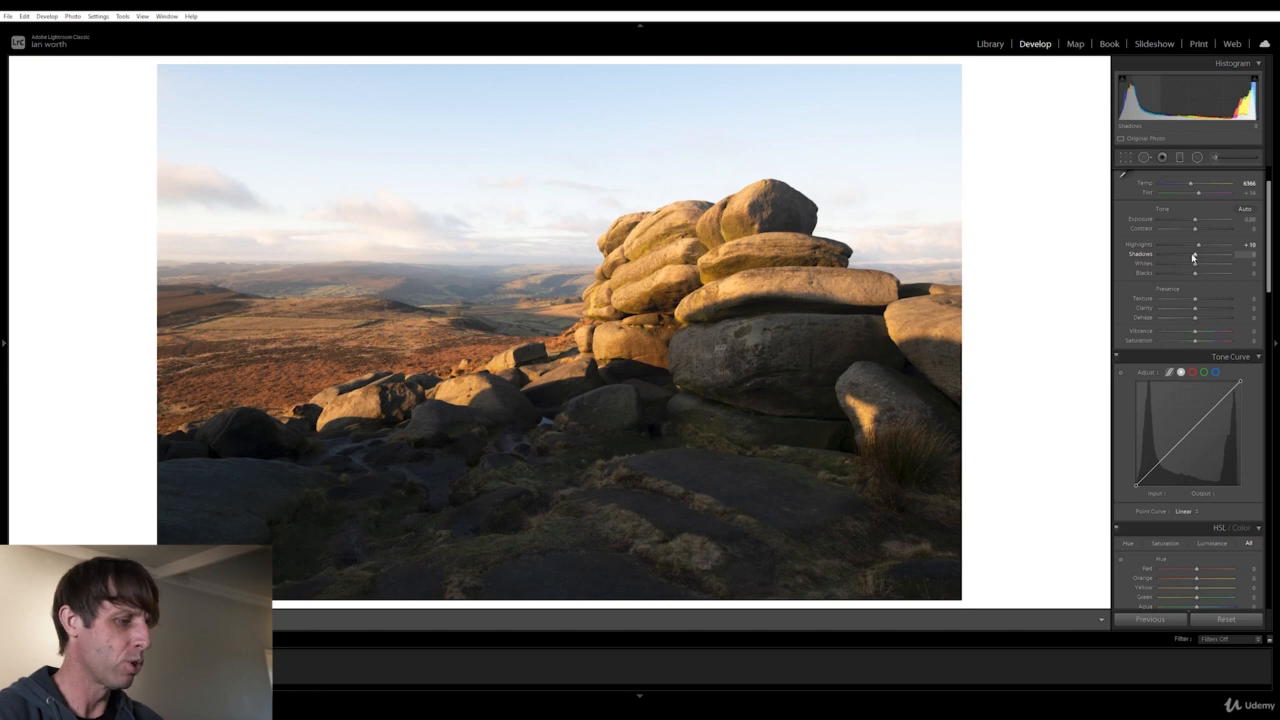
drag(1195, 257, 1212, 257)
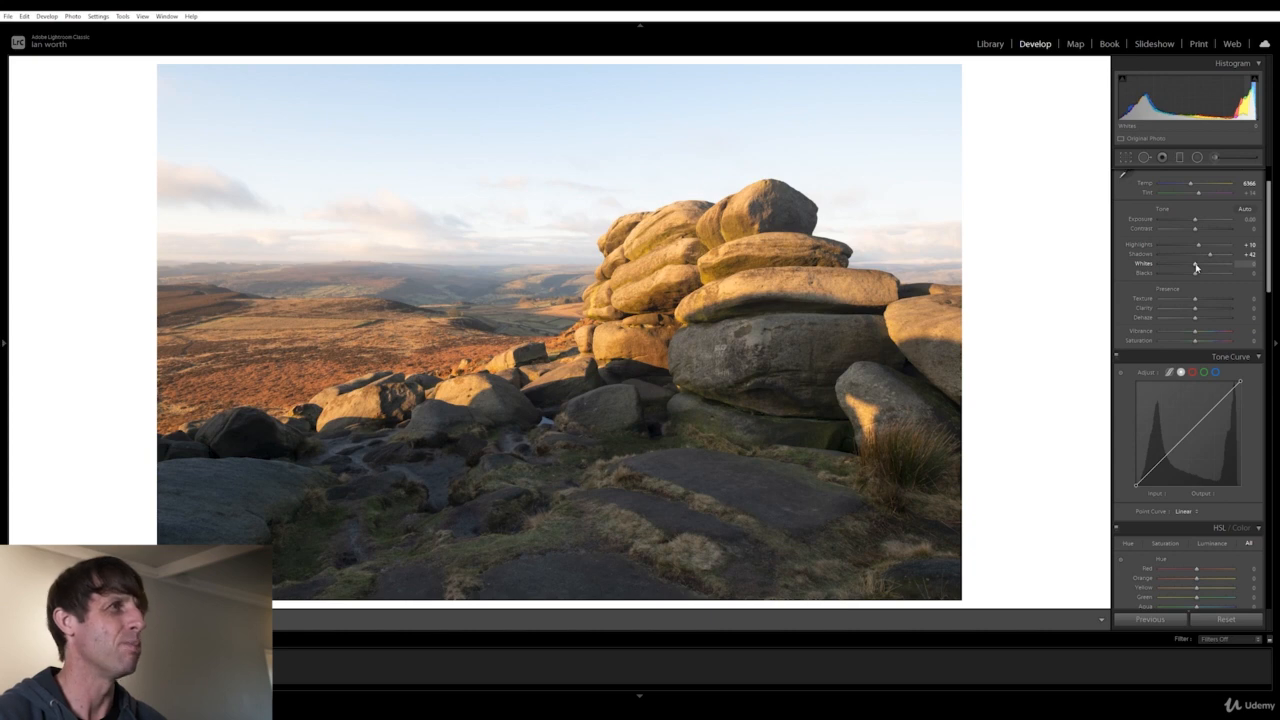
drag(1196, 266, 1203, 264)
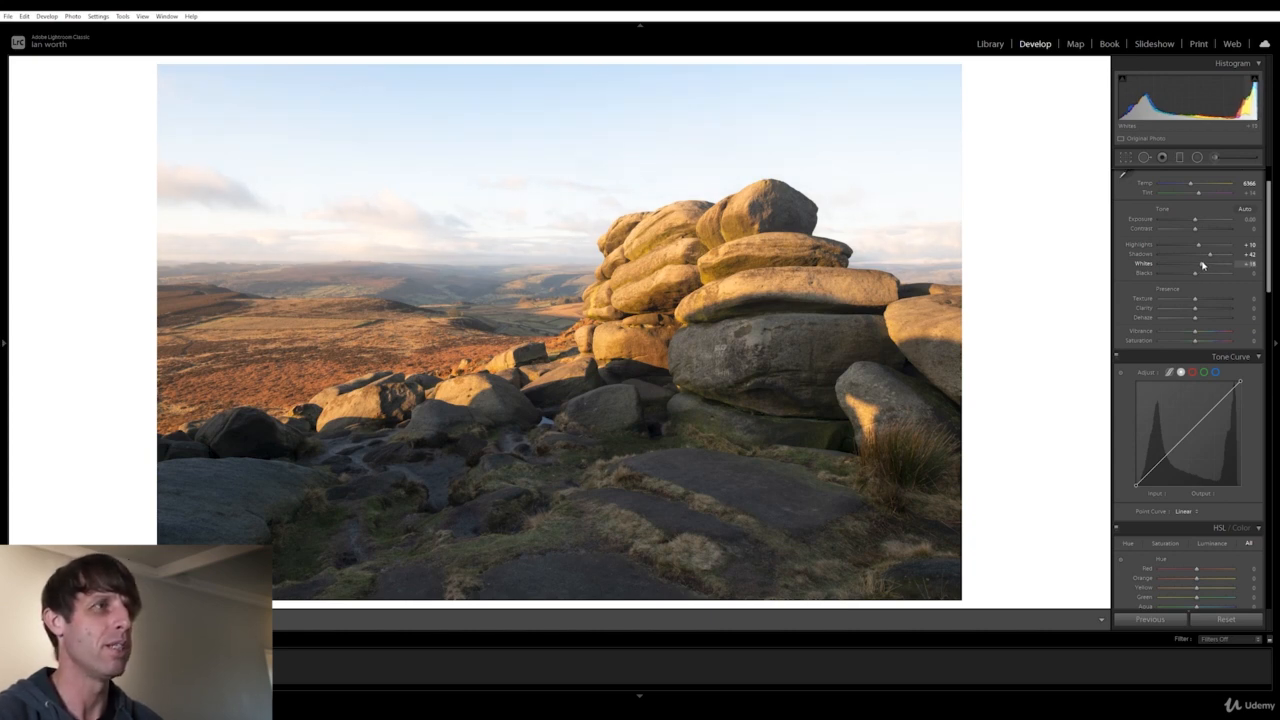
Set the overall Saturation to +1 and apply the Medium Contrast point curve
drag(1270, 273, 1268, 283)
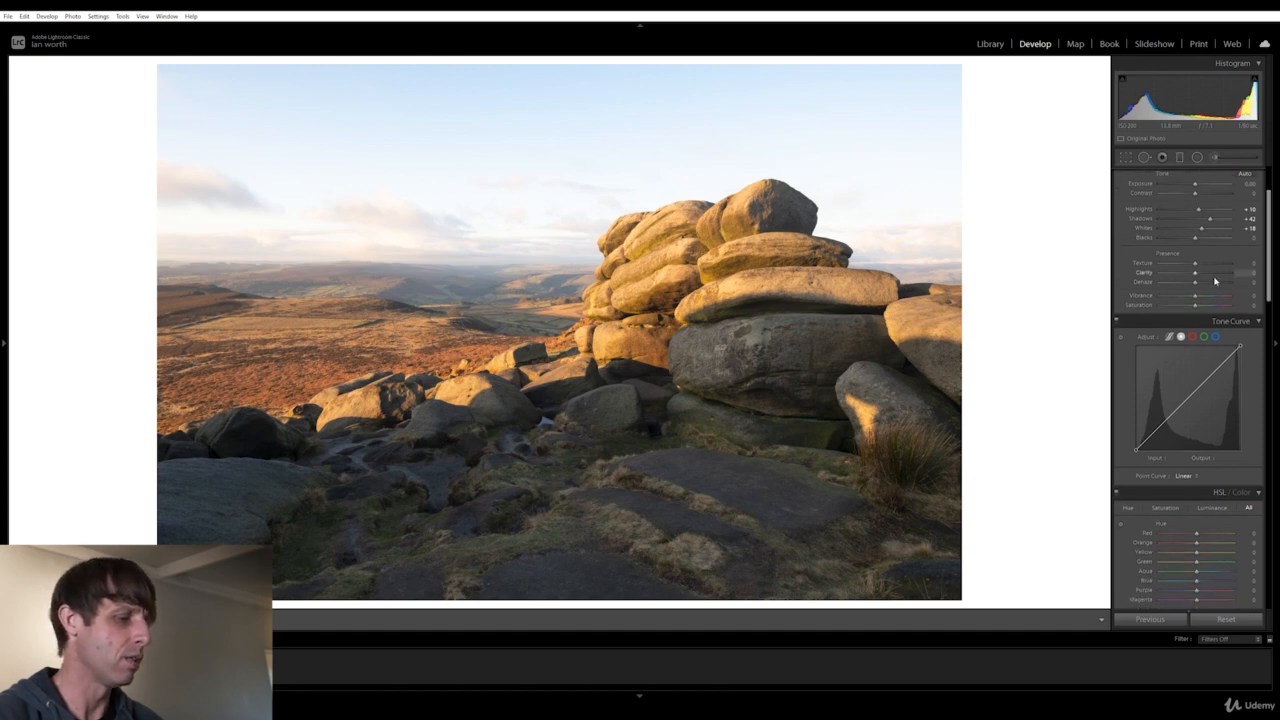
scroll(1214, 280, down, 1)
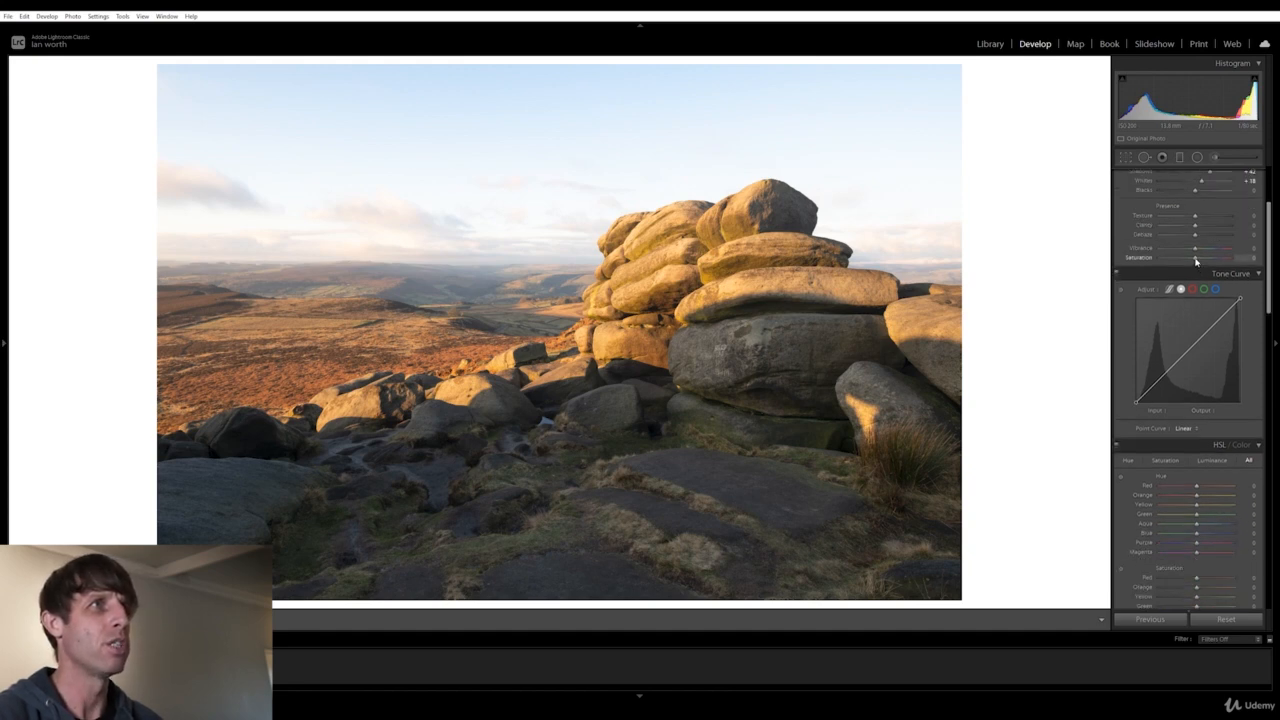
drag(1195, 259, 1196, 258)
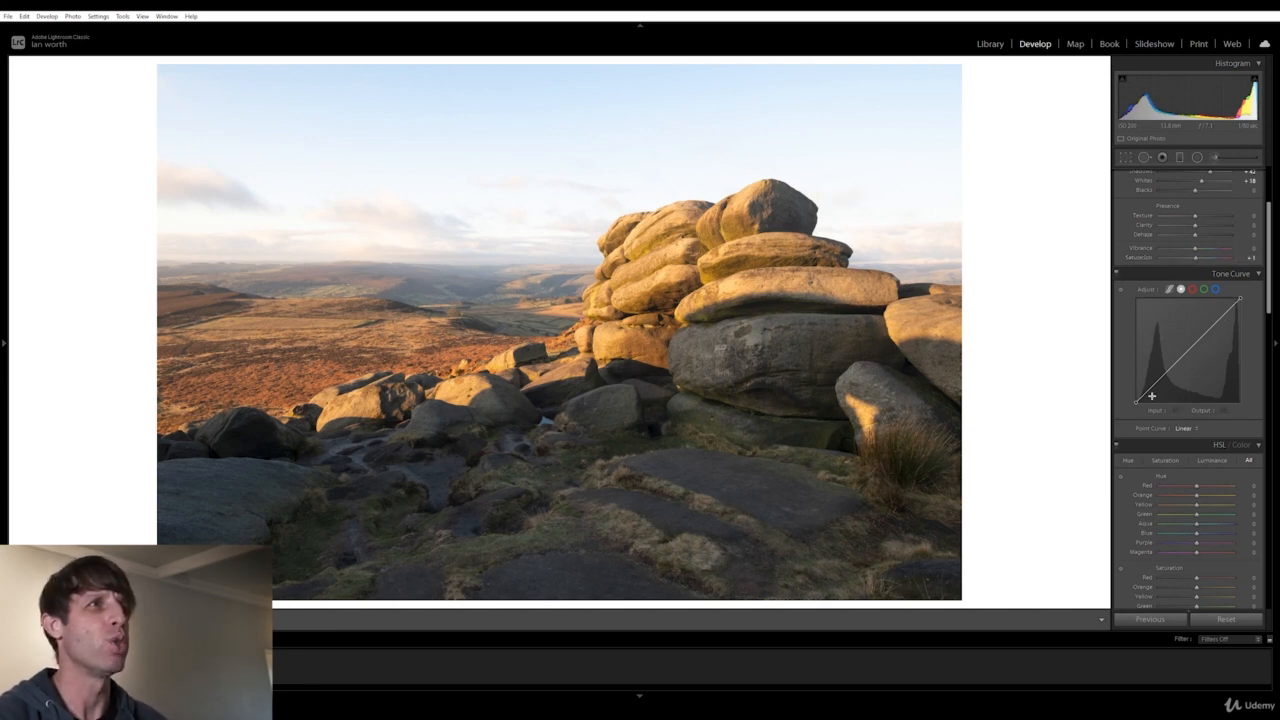
click(1198, 430)
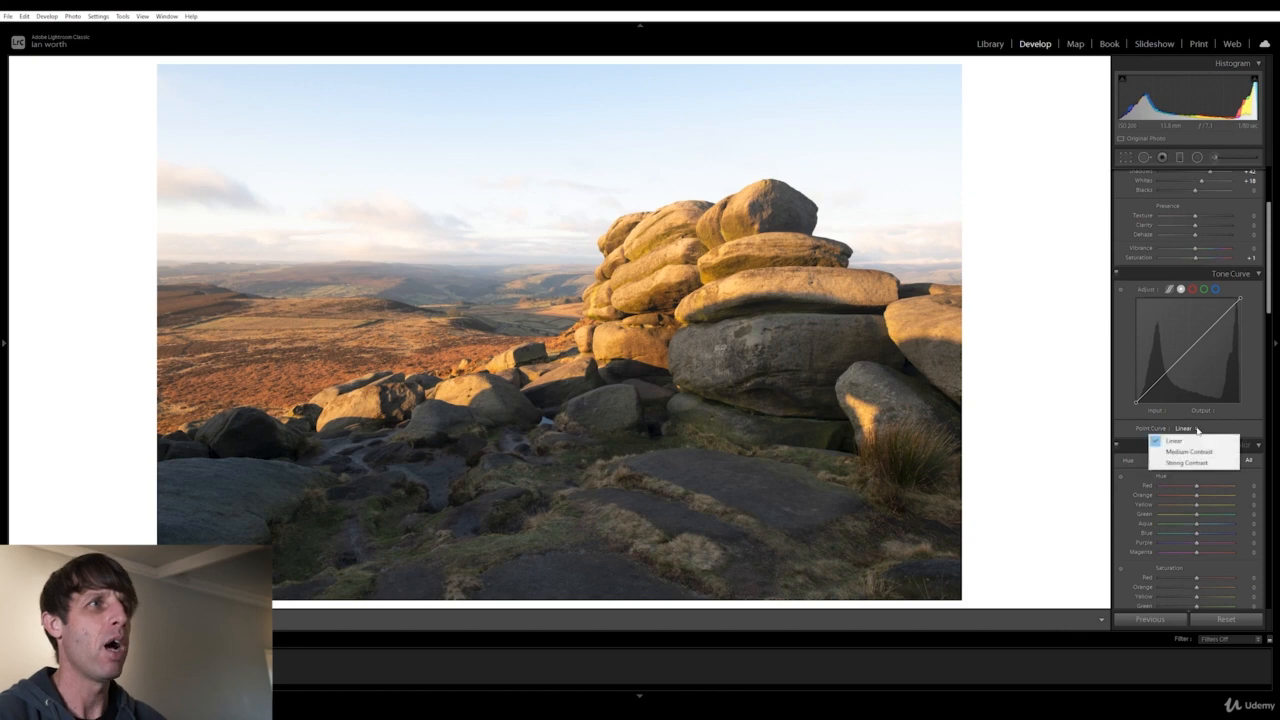
click(1190, 452)
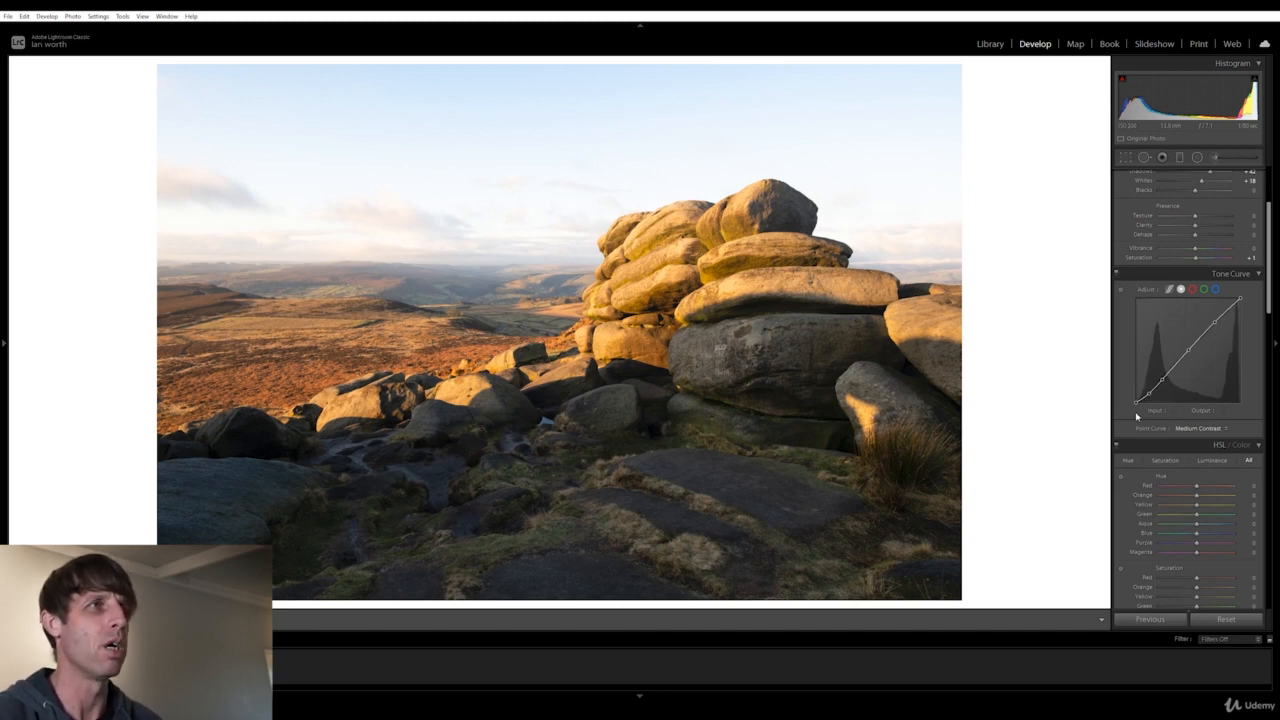
Shift the HSL hues, setting Green to -100, Red to +32 and Orange to -11
scroll(1270, 310, down, 4)
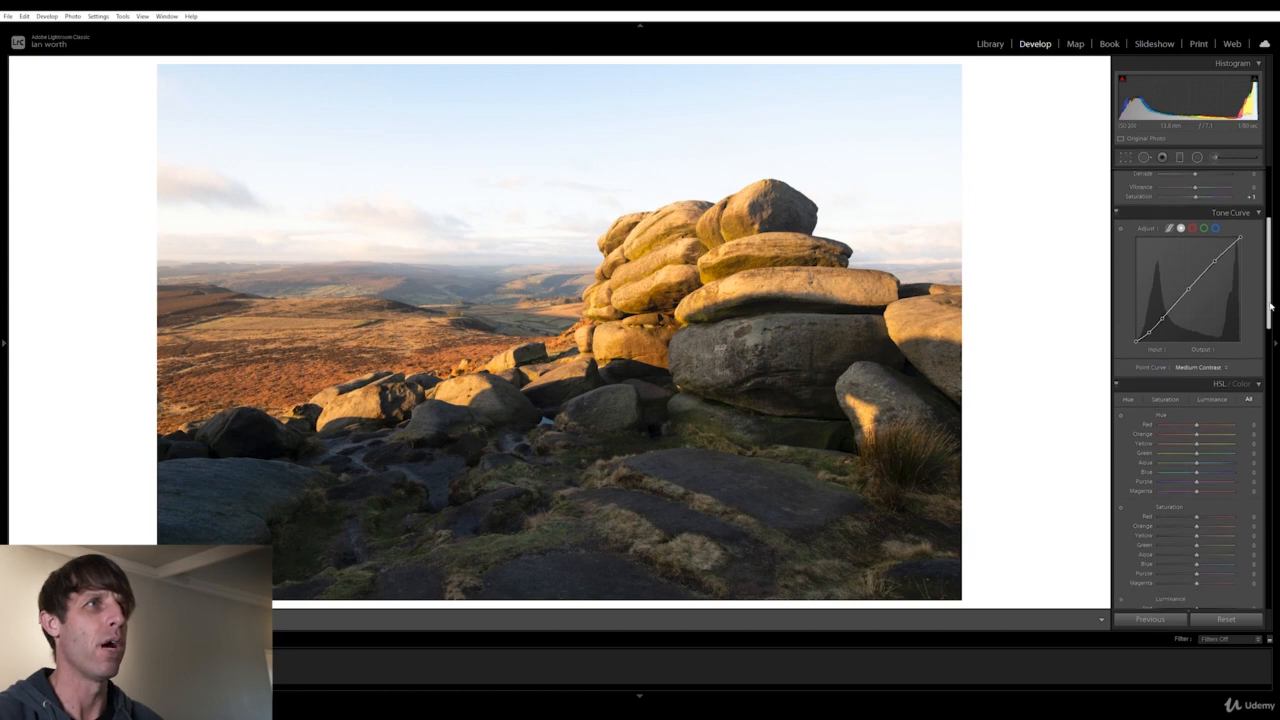
scroll(1273, 325, down, 1)
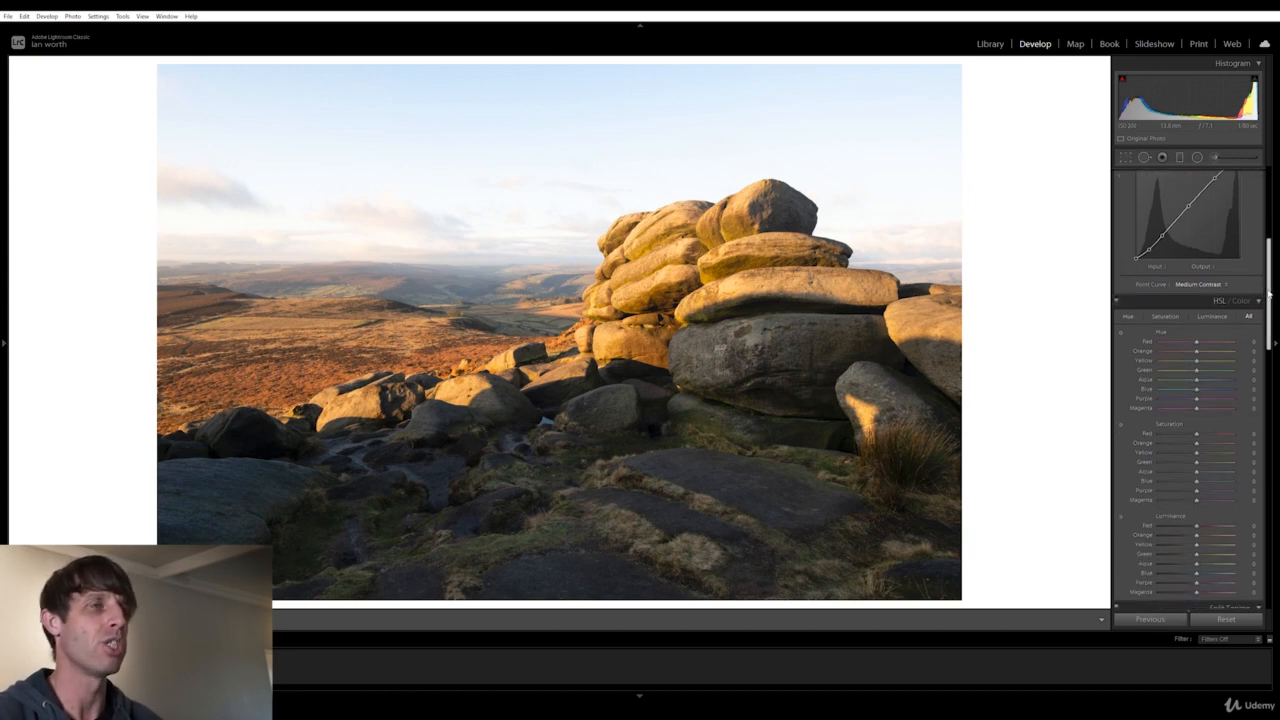
drag(1270, 296, 1271, 314)
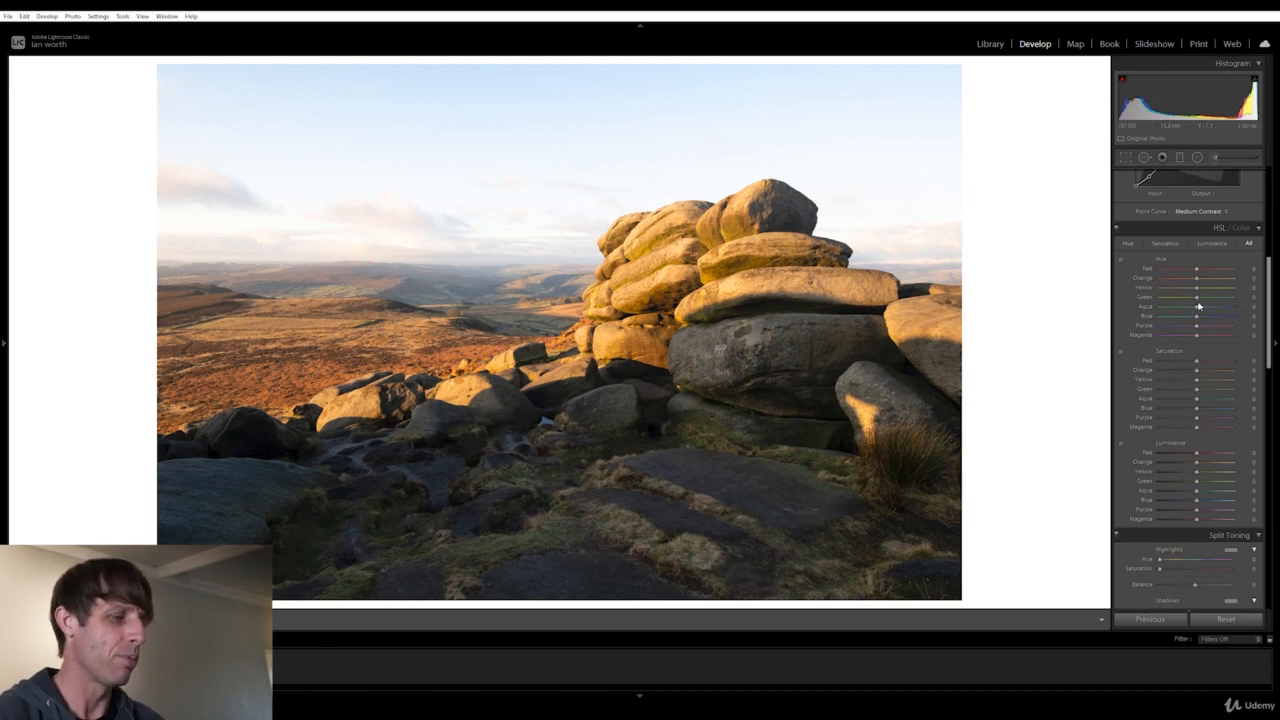
drag(1196, 298, 1145, 300)
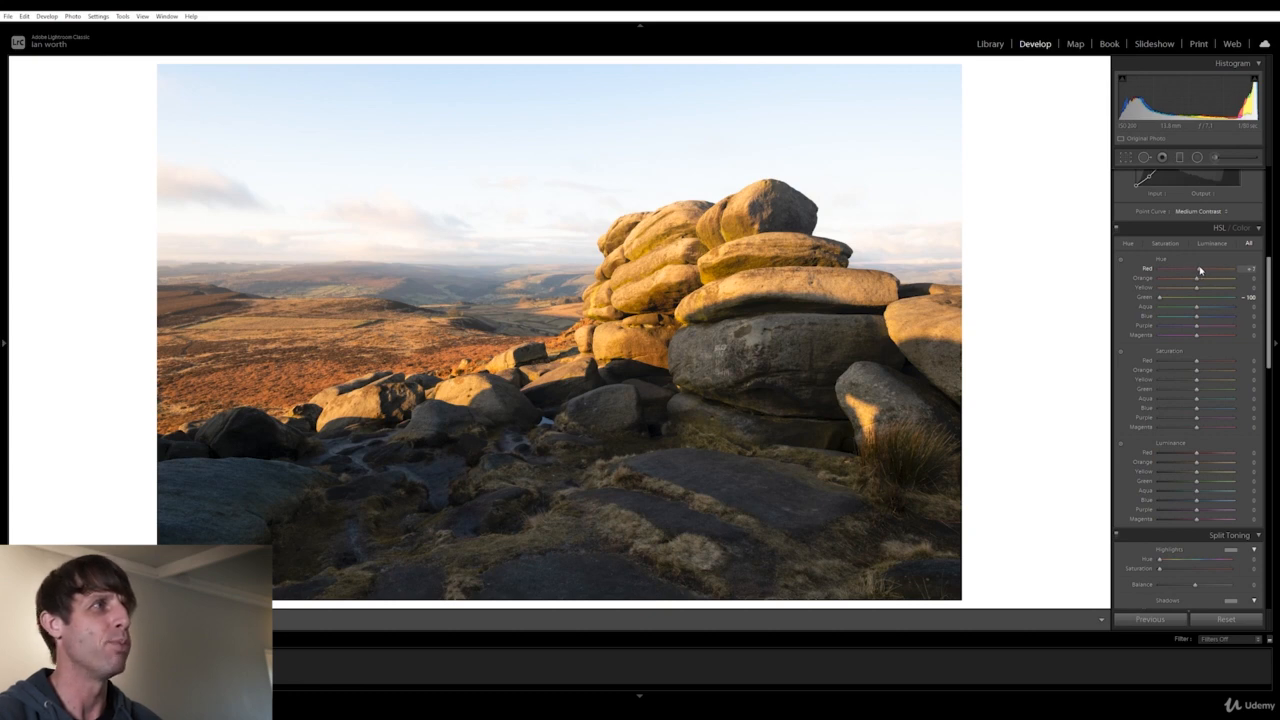
drag(1200, 271, 1209, 271)
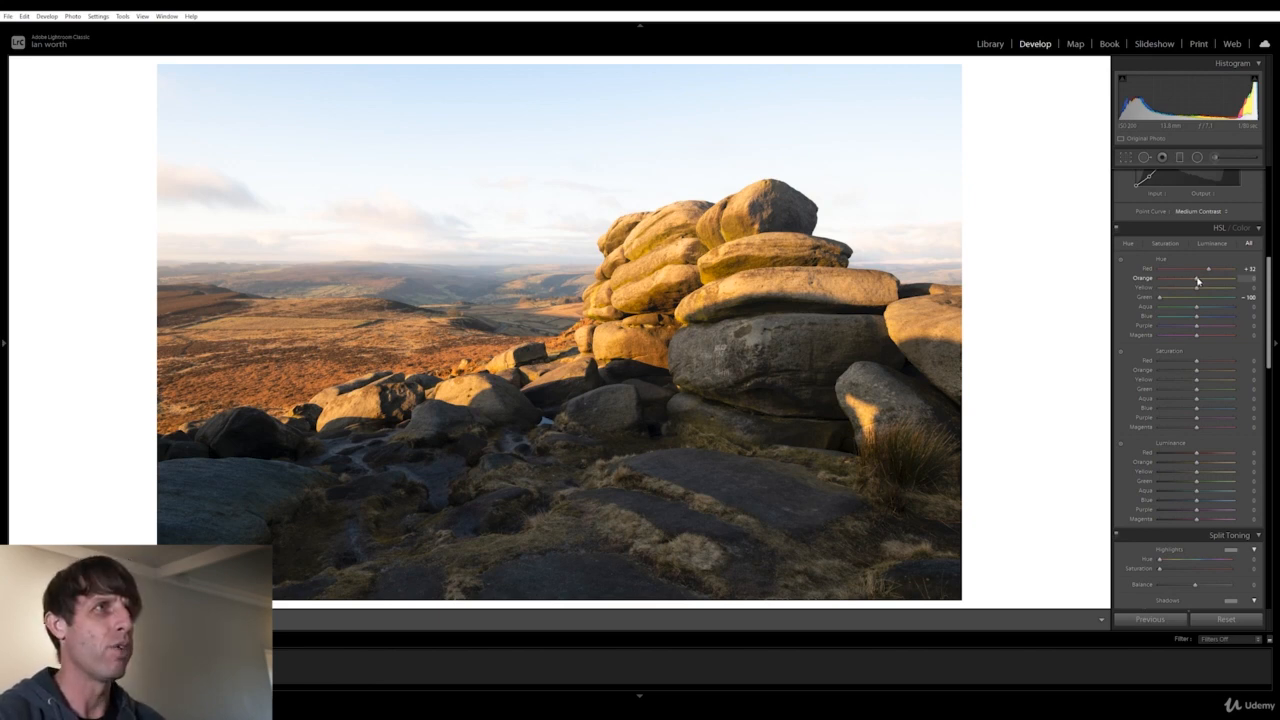
drag(1197, 279, 1194, 281)
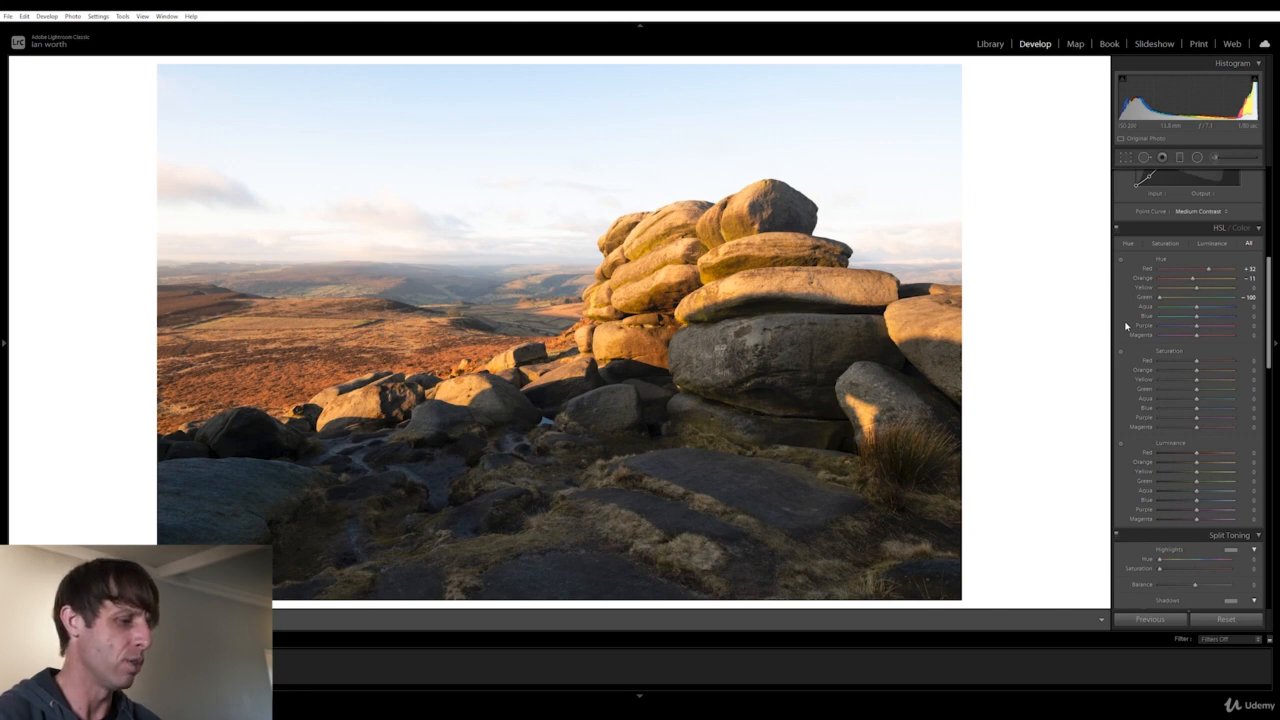
Set the green Saturation to -19 and the green Luminance to +51 in the HSL adjustments
scroll(1145, 326, down, 2)
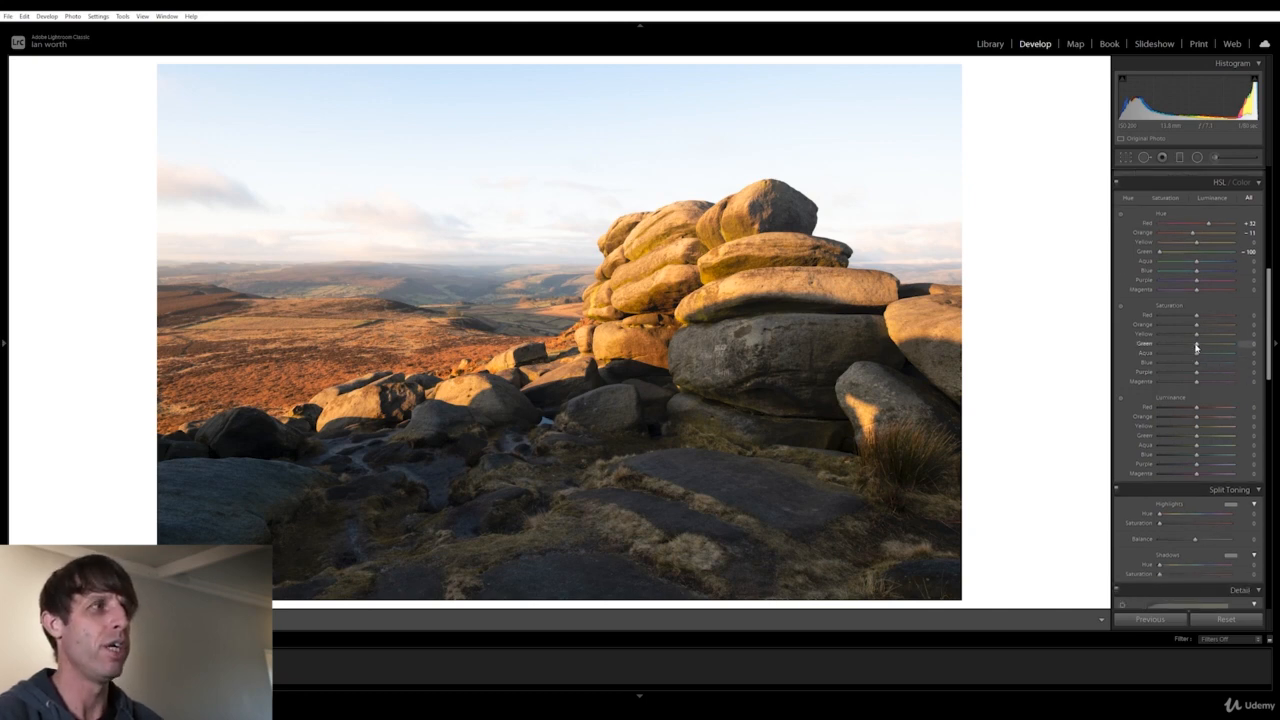
drag(1196, 347, 1189, 347)
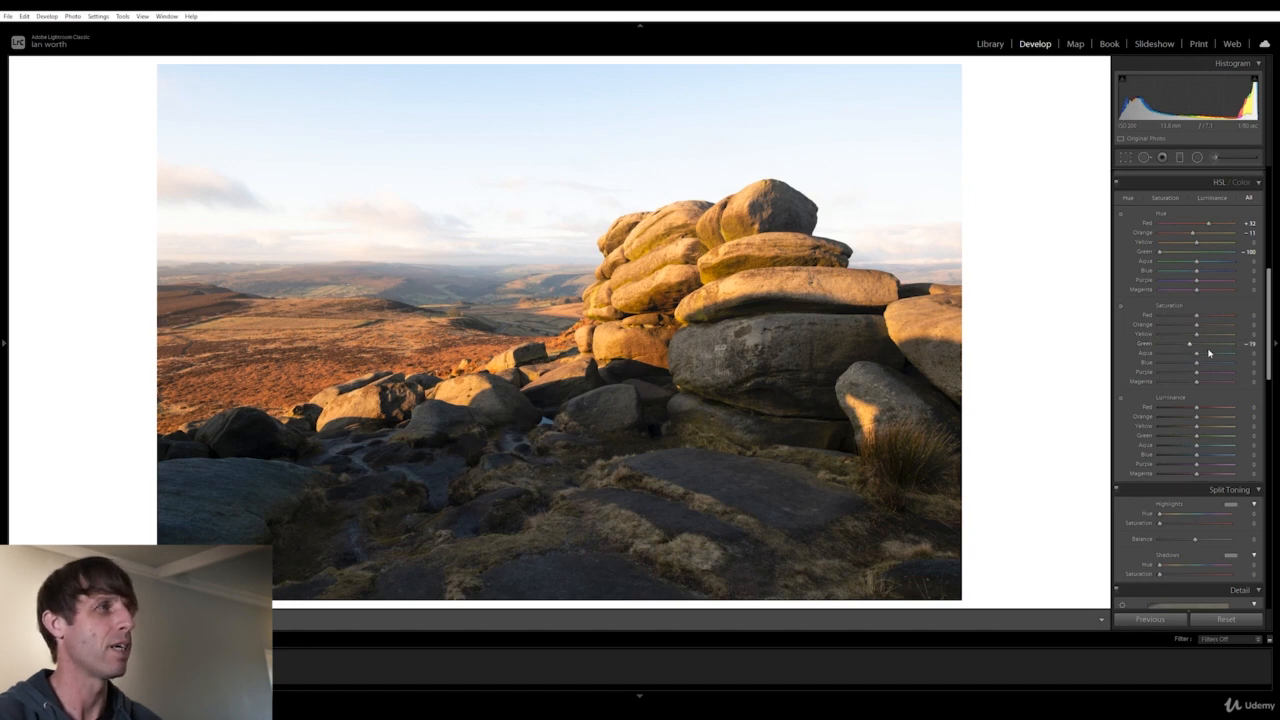
scroll(1268, 318, down, 2)
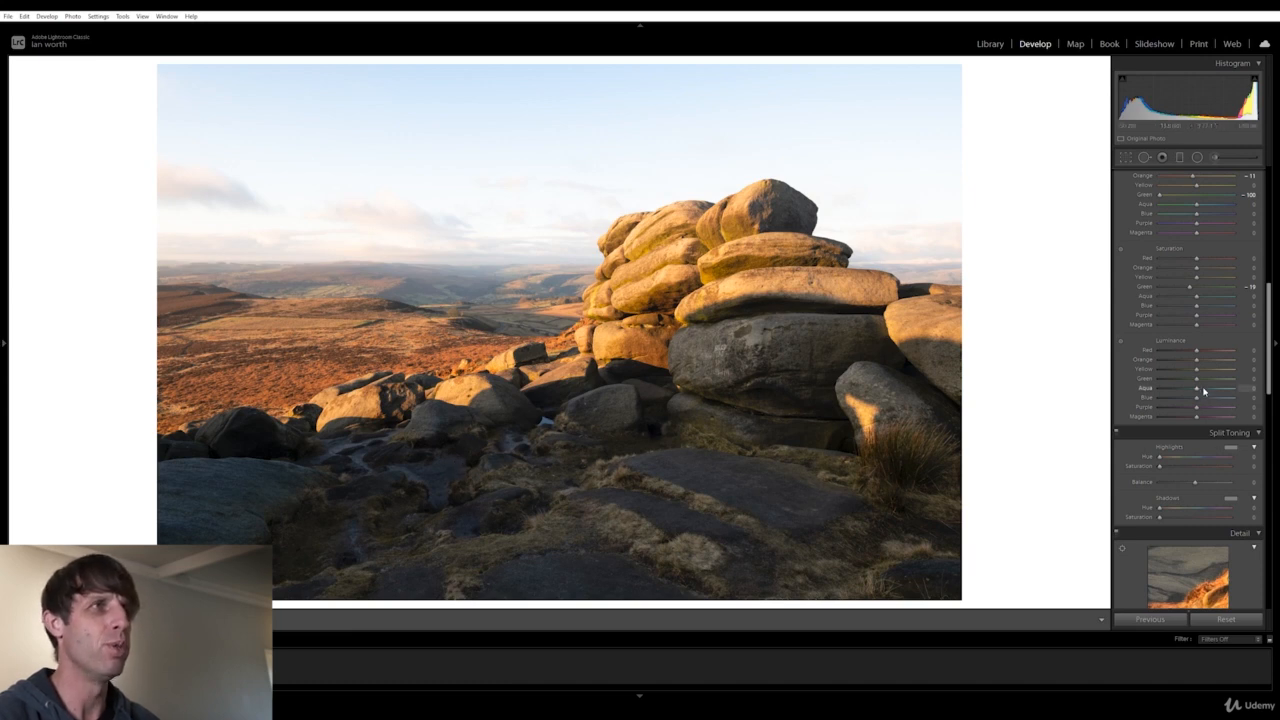
drag(1198, 381, 1217, 377)
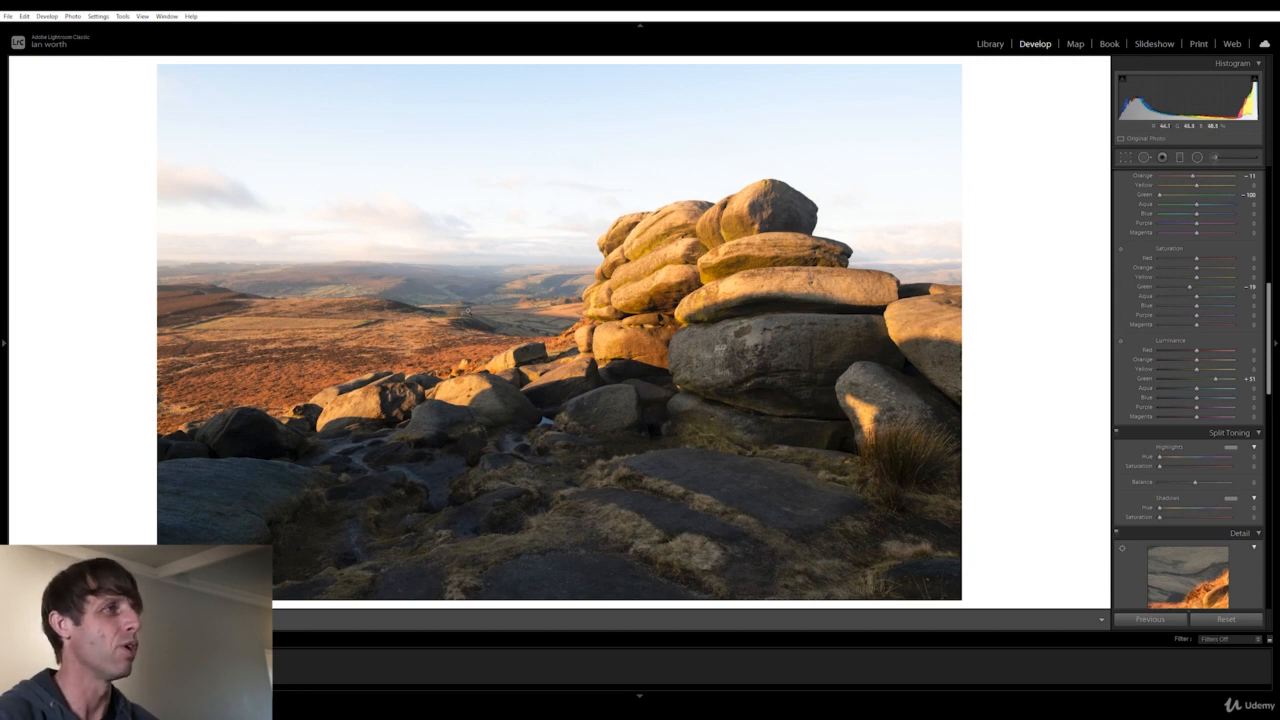
Draw a slightly tilted graduated filter from the upper sky down across the rocks and set its Exposure to -4.00
scroll(1164, 258, up, 5)
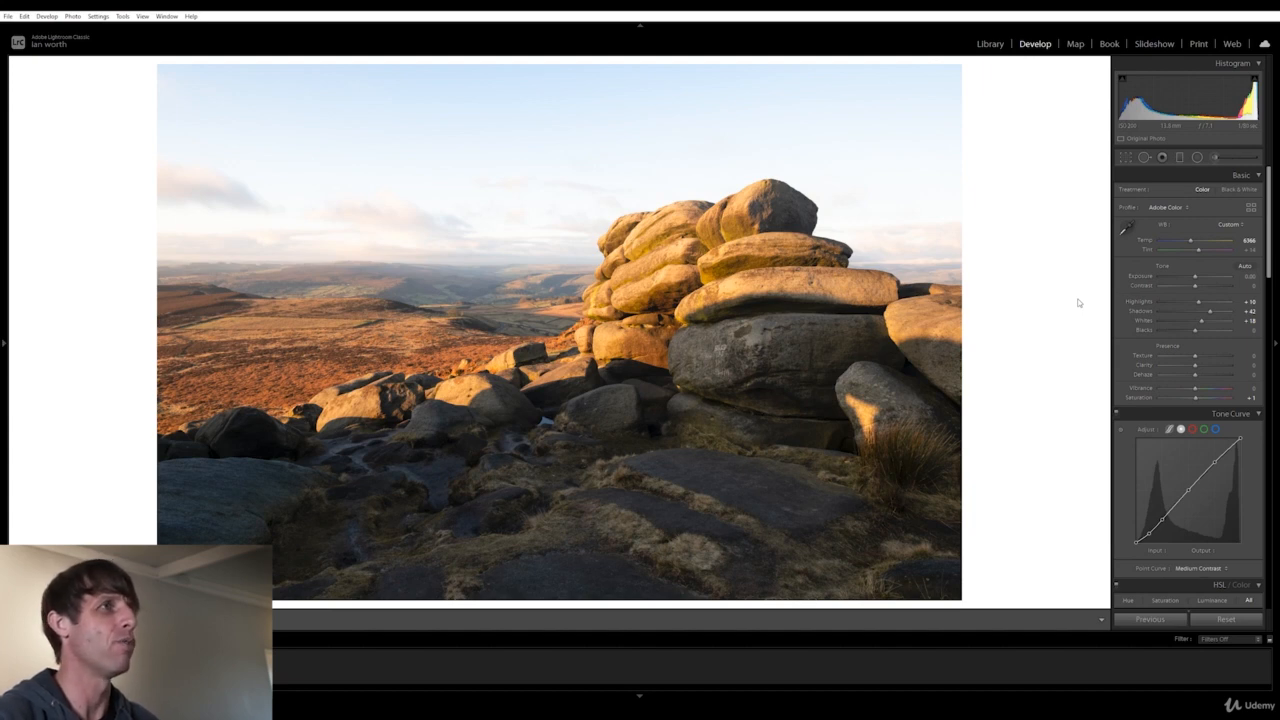
click(1180, 157)
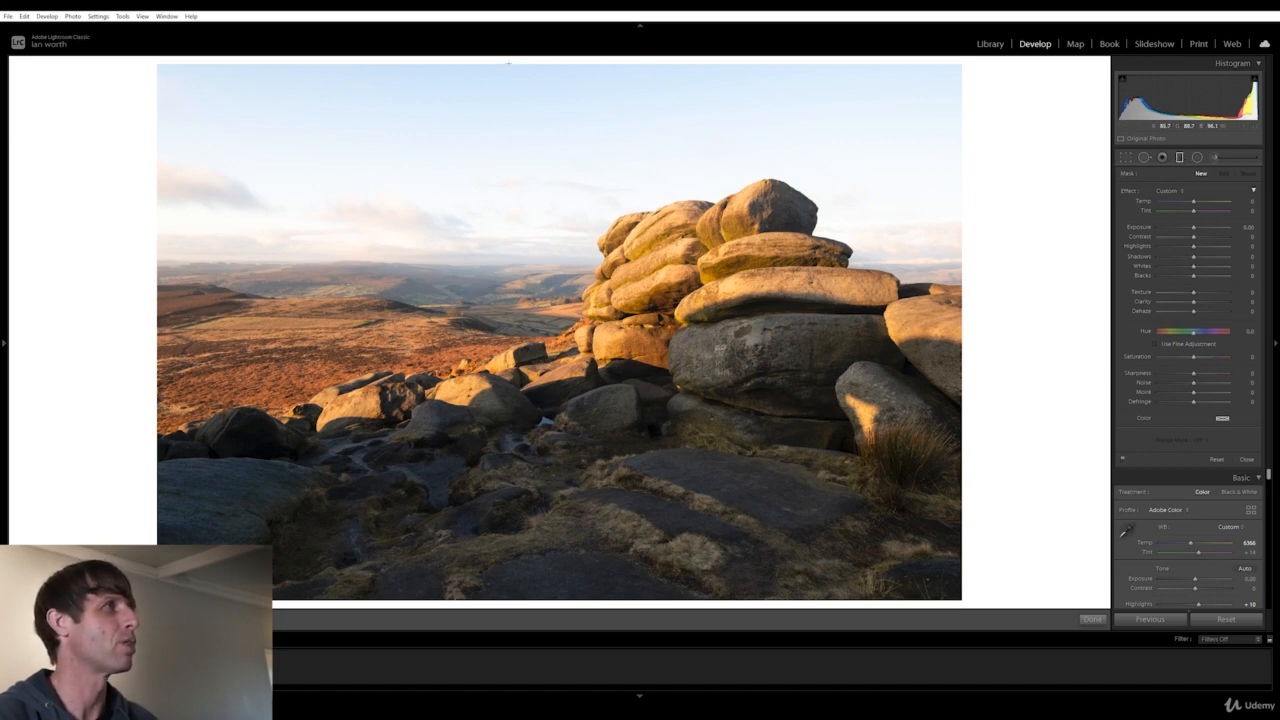
drag(508, 62, 495, 362)
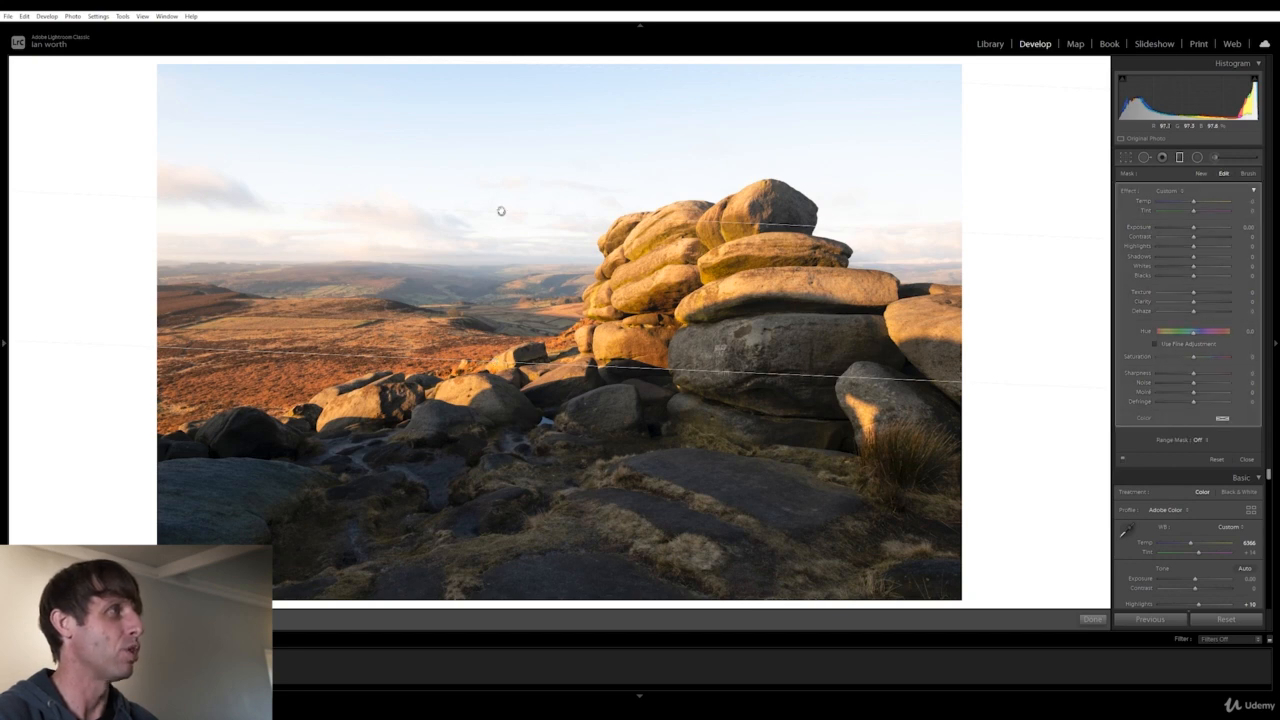
drag(501, 212, 499, 248)
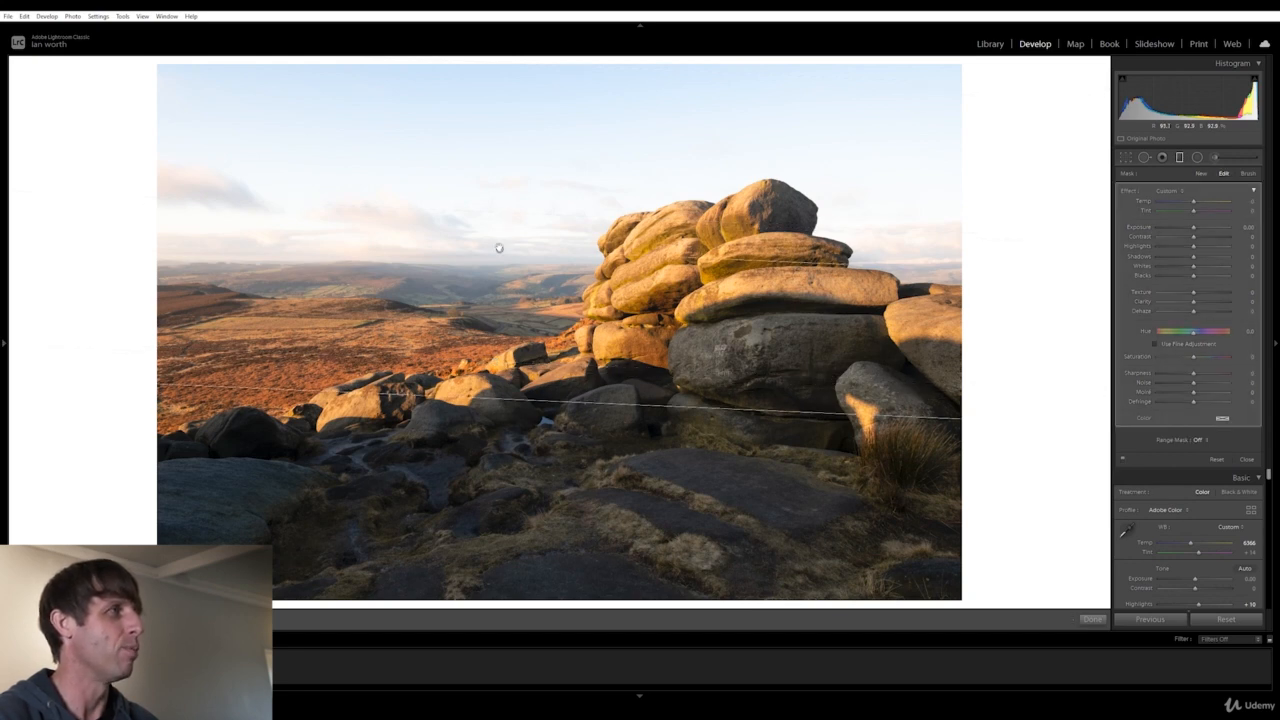
drag(484, 398, 484, 372)
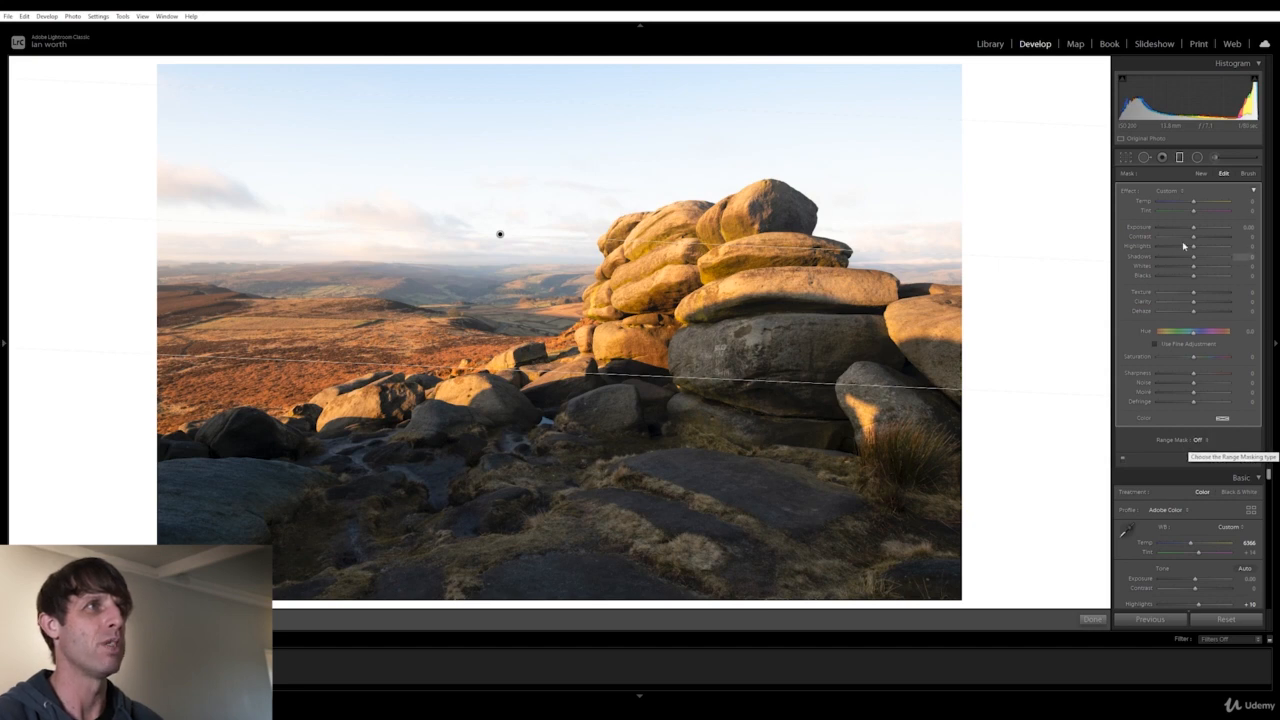
drag(1194, 230, 1148, 228)
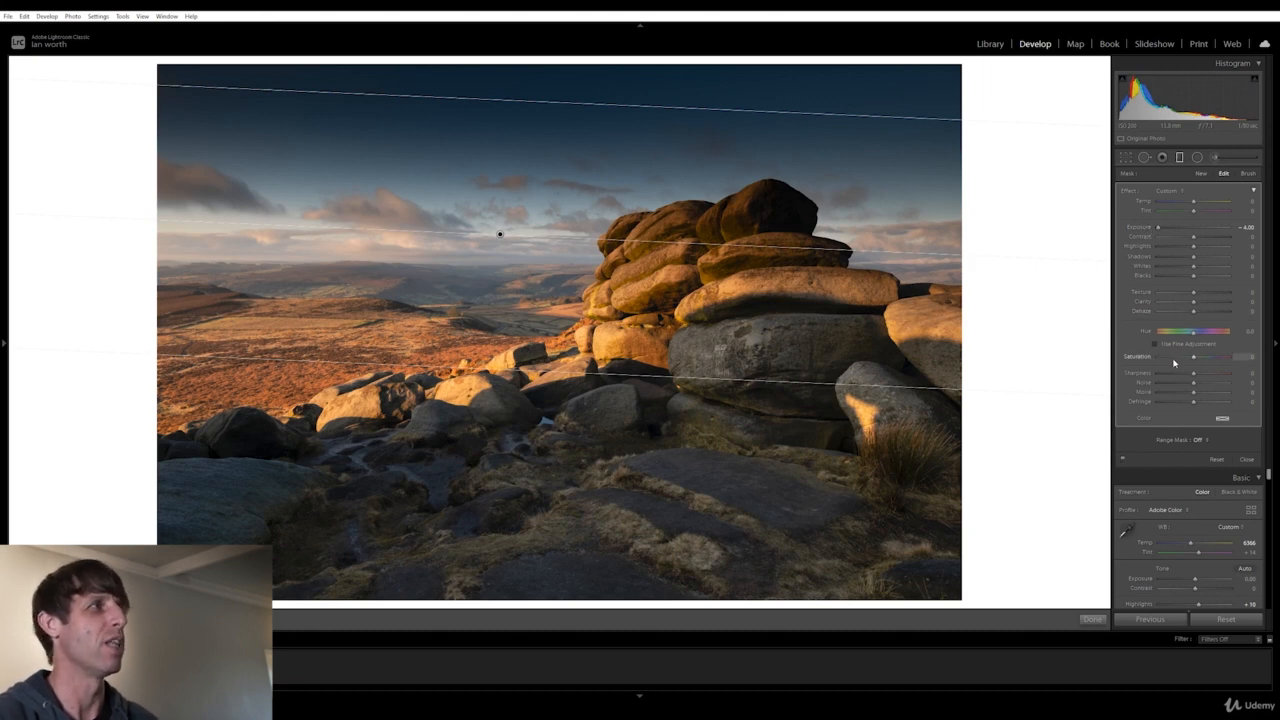
Limit the graduated filter with a visible Luminance range mask, Range 51/100 and Smoothness 56, and shift the filter slightly down
click(1205, 441)
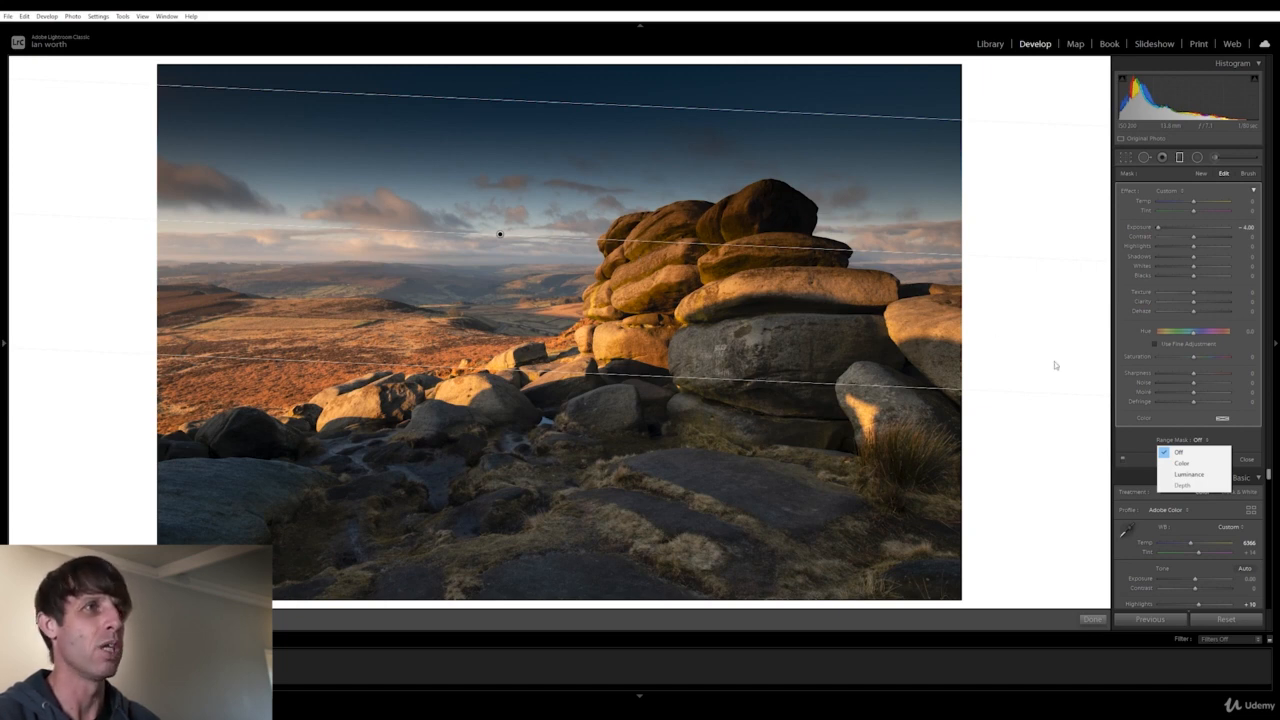
click(1188, 474)
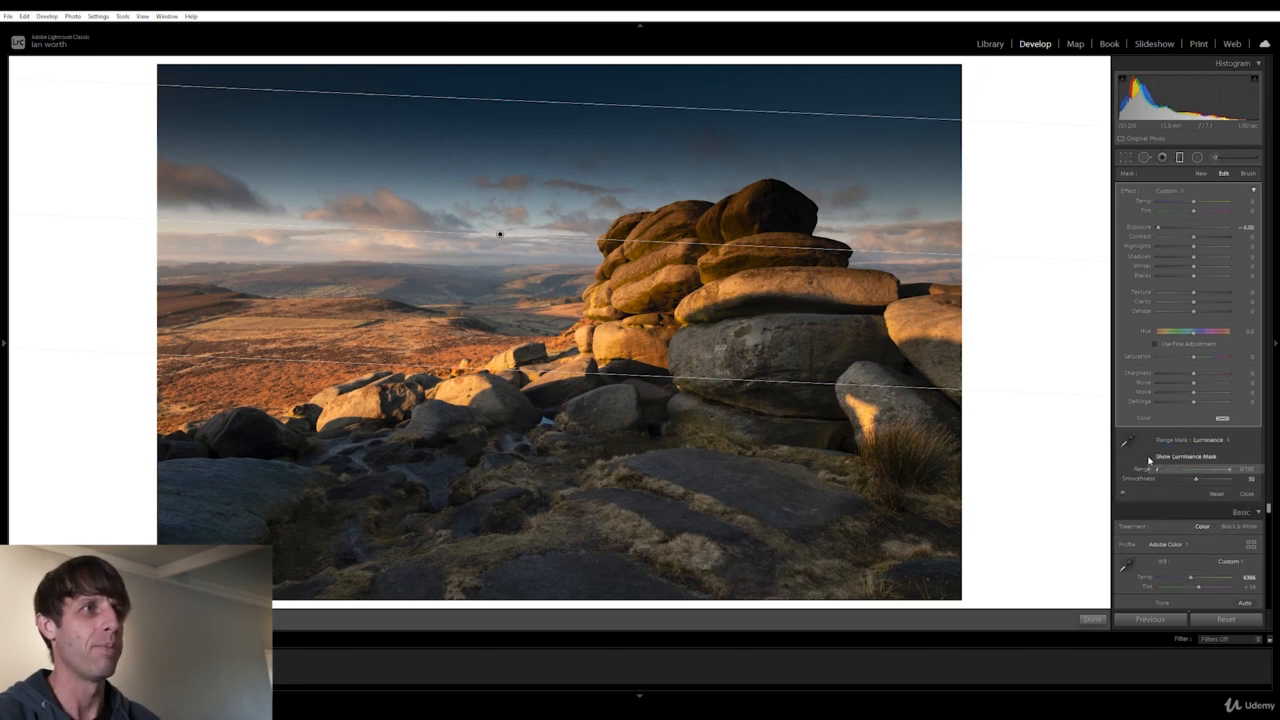
click(1150, 457)
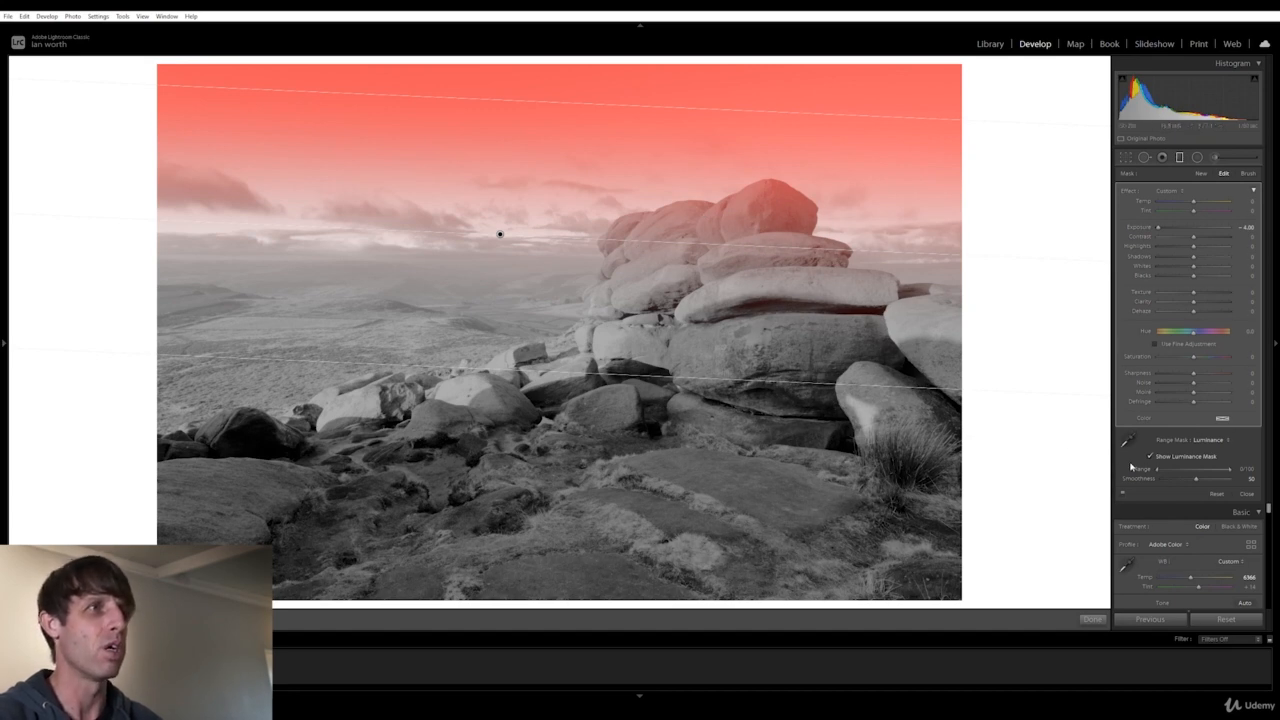
drag(1158, 475, 1195, 469)
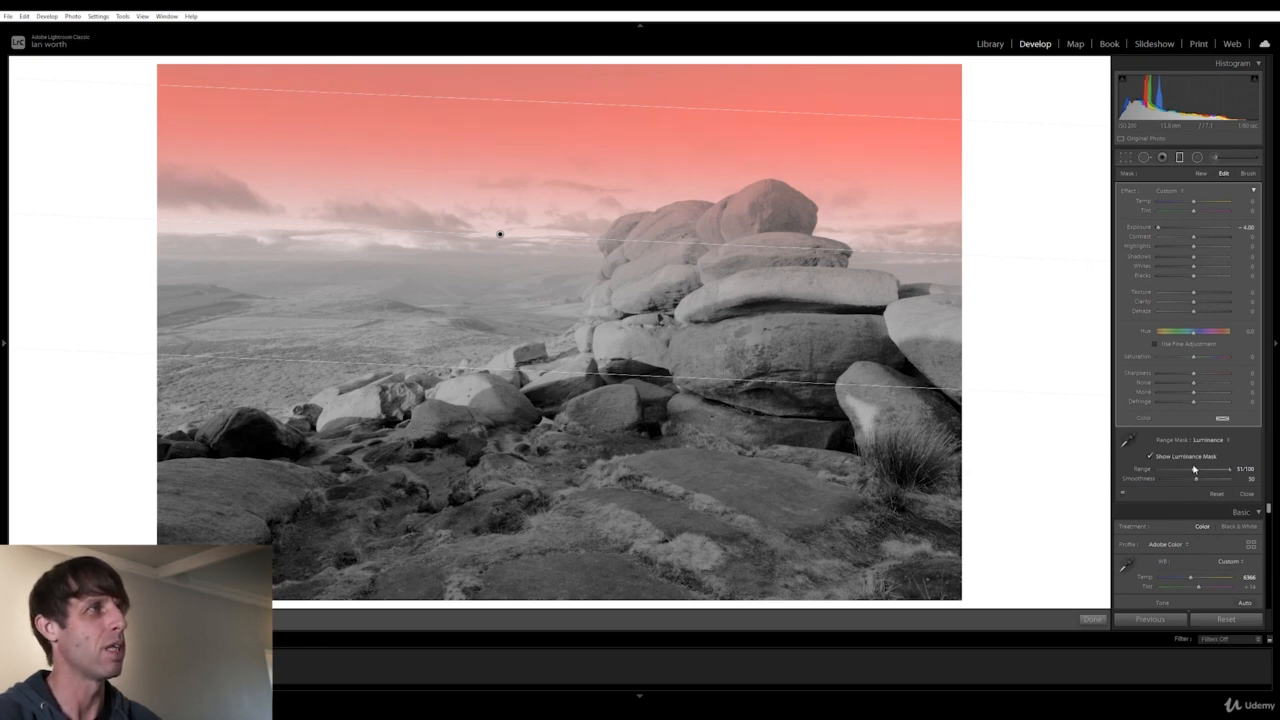
drag(1196, 480, 1202, 480)
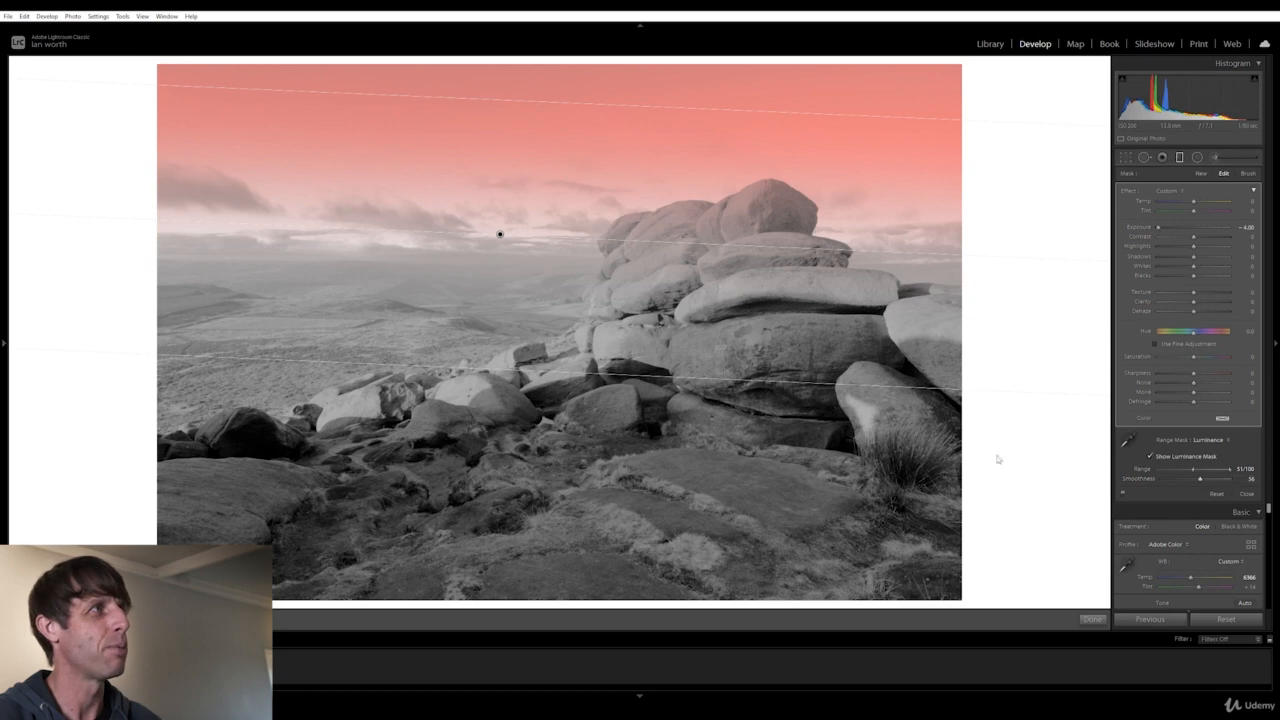
drag(500, 234, 499, 243)
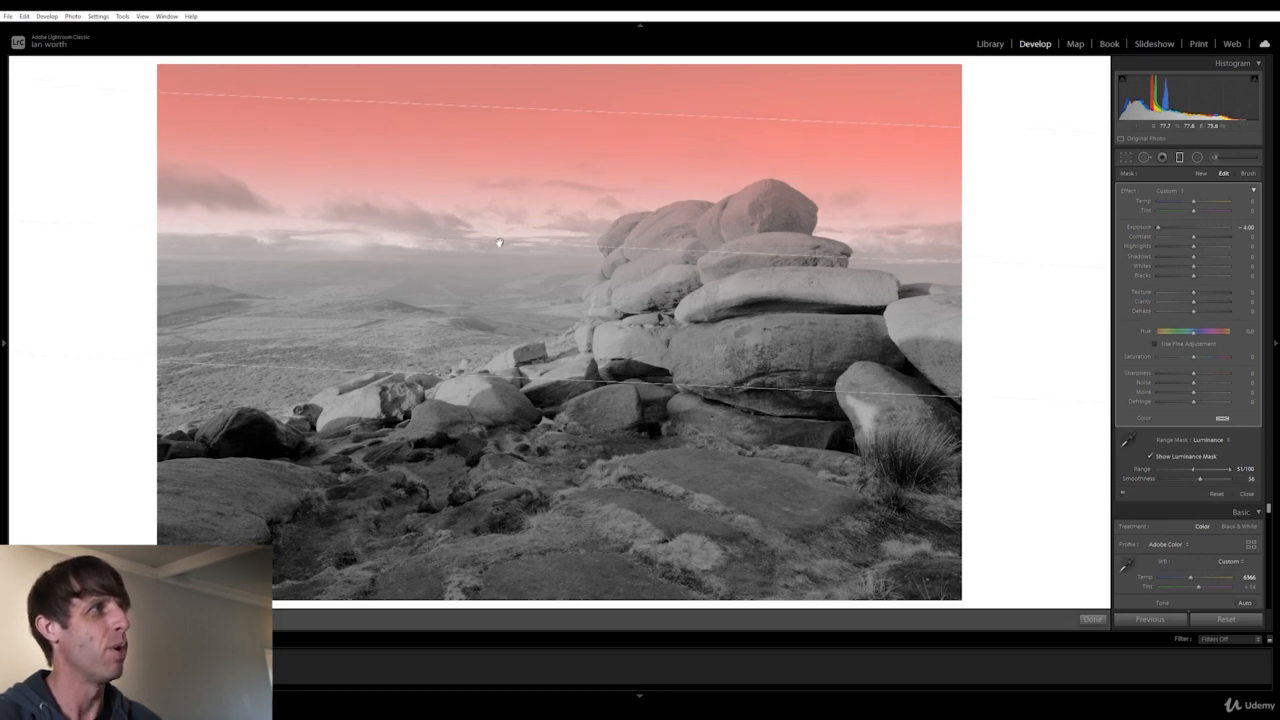
Hide the luminance mask overlay, shift the graduated filter slightly up, and set its luminance Range to 56/100
click(1150, 457)
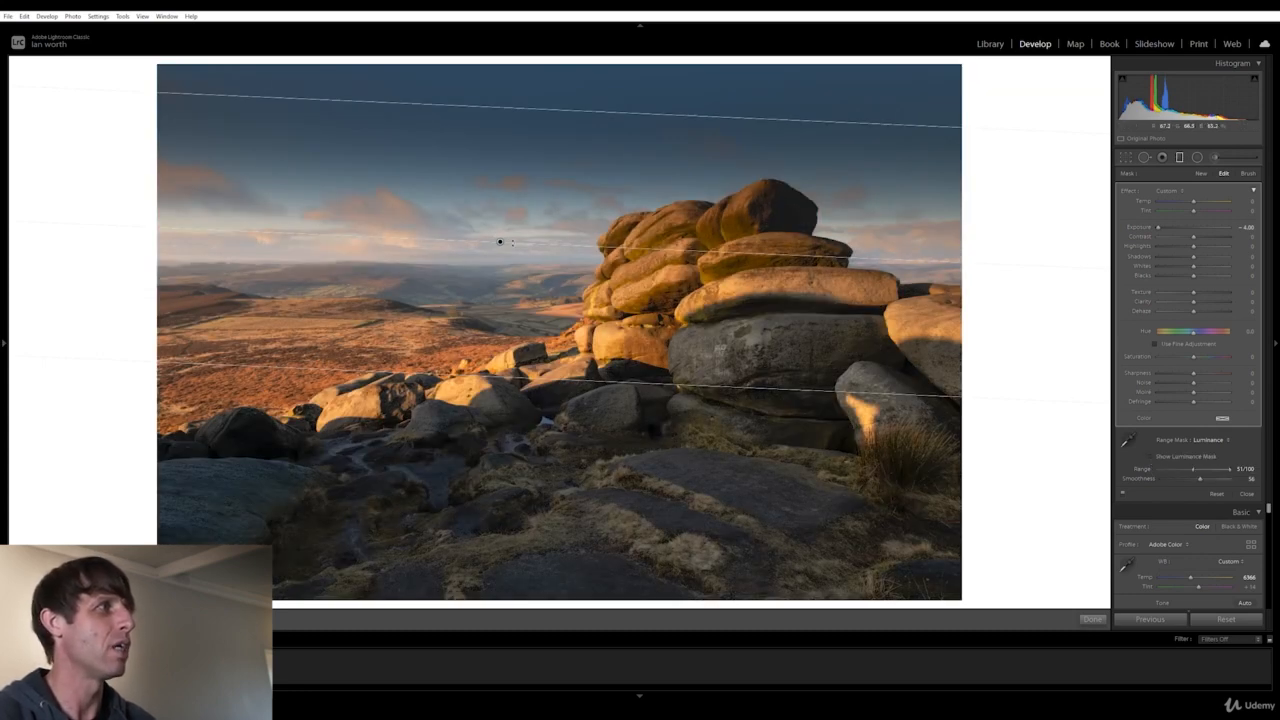
drag(498, 241, 499, 235)
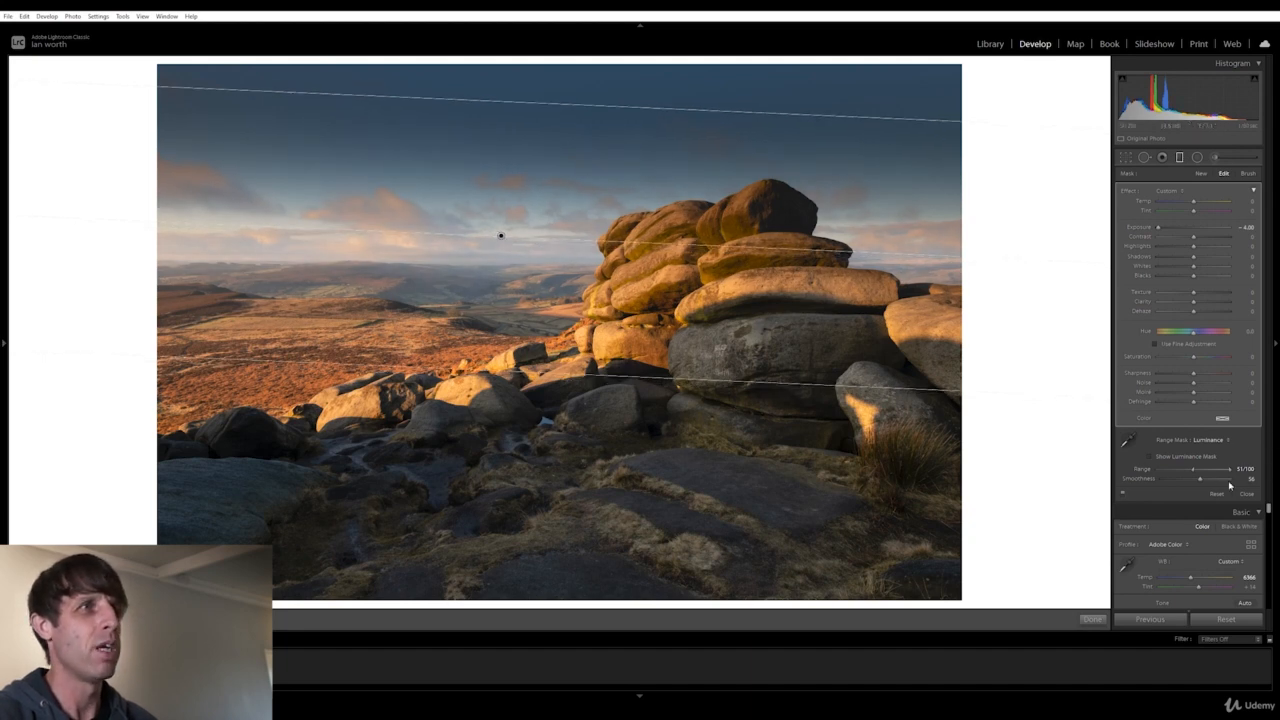
drag(1188, 468, 1199, 474)
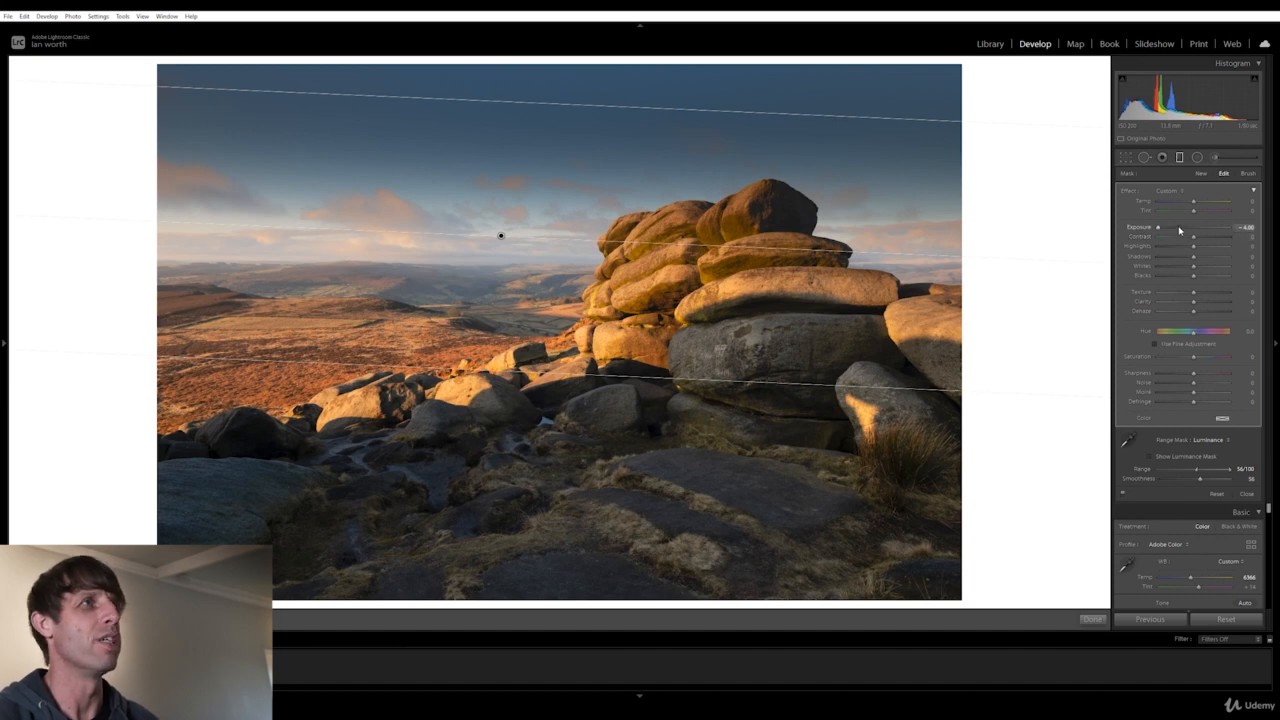
Set the graduated filter's Exposure to -2.31 and compare the sky with the filter off and on
drag(1160, 231, 1169, 230)
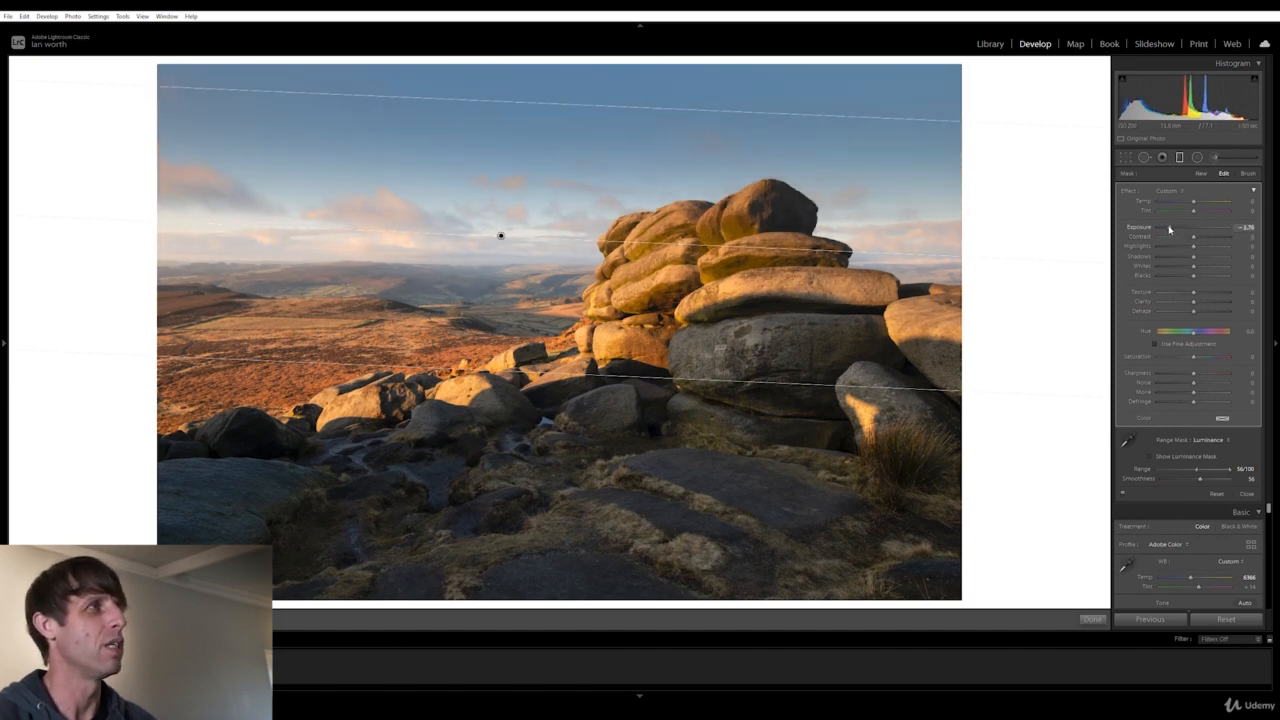
drag(1169, 229, 1173, 229)
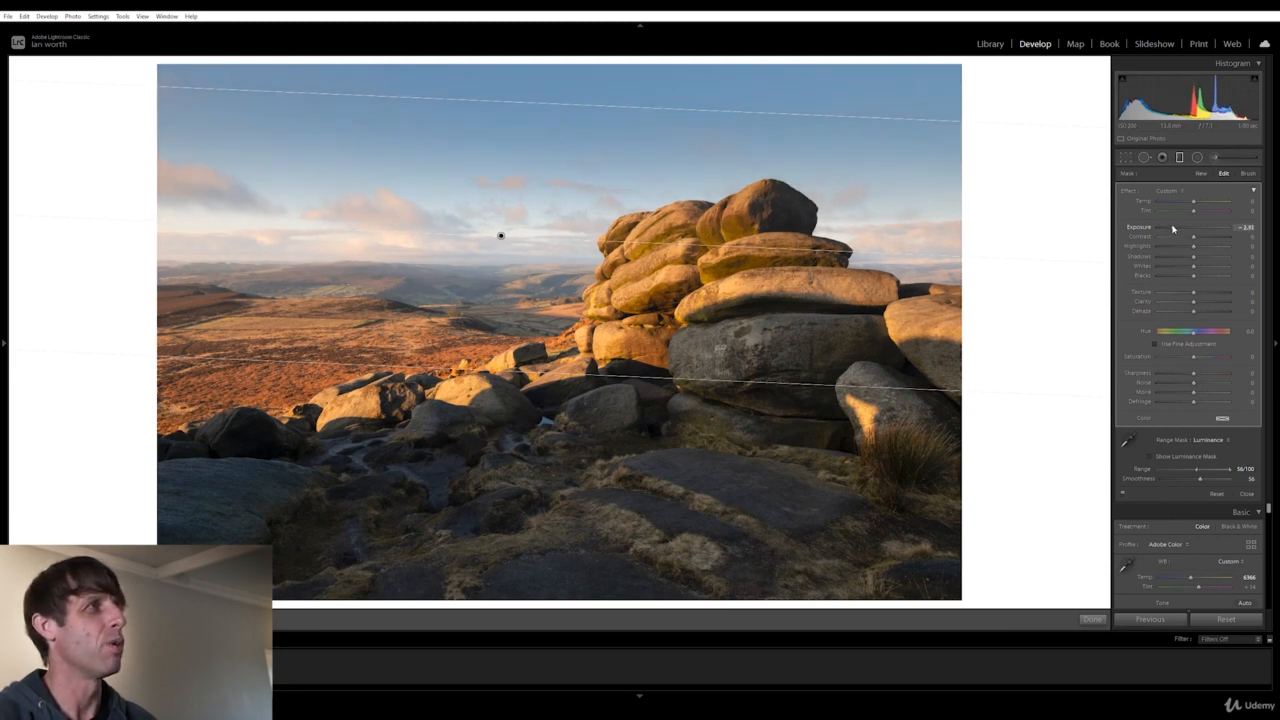
click(1123, 495)
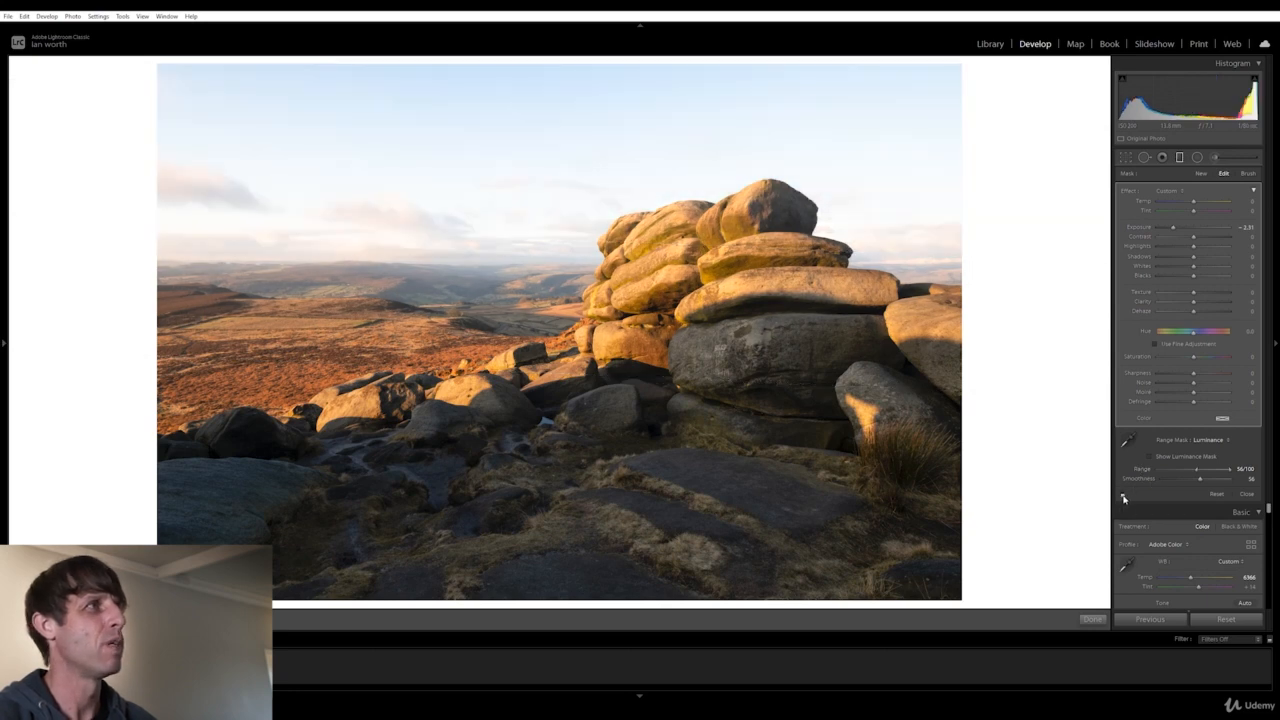
click(1123, 495)
click(1123, 495)
click(1123, 495)
click(1123, 495)
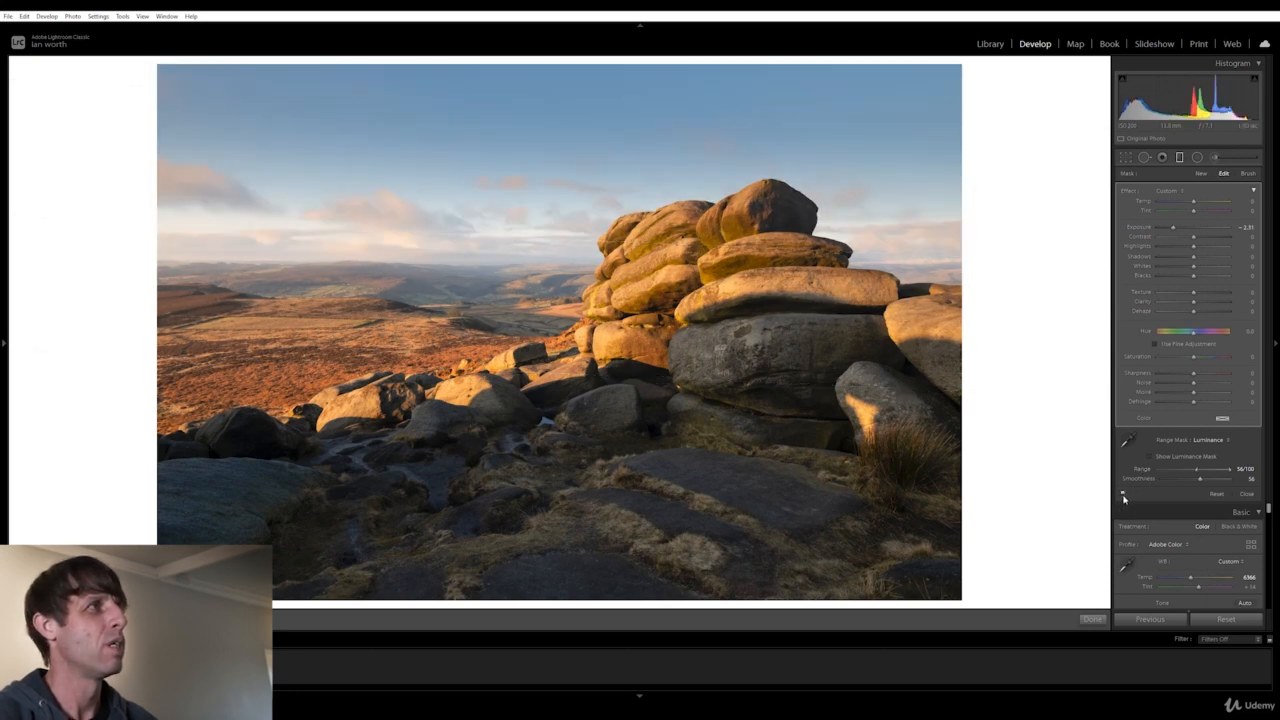
click(1123, 495)
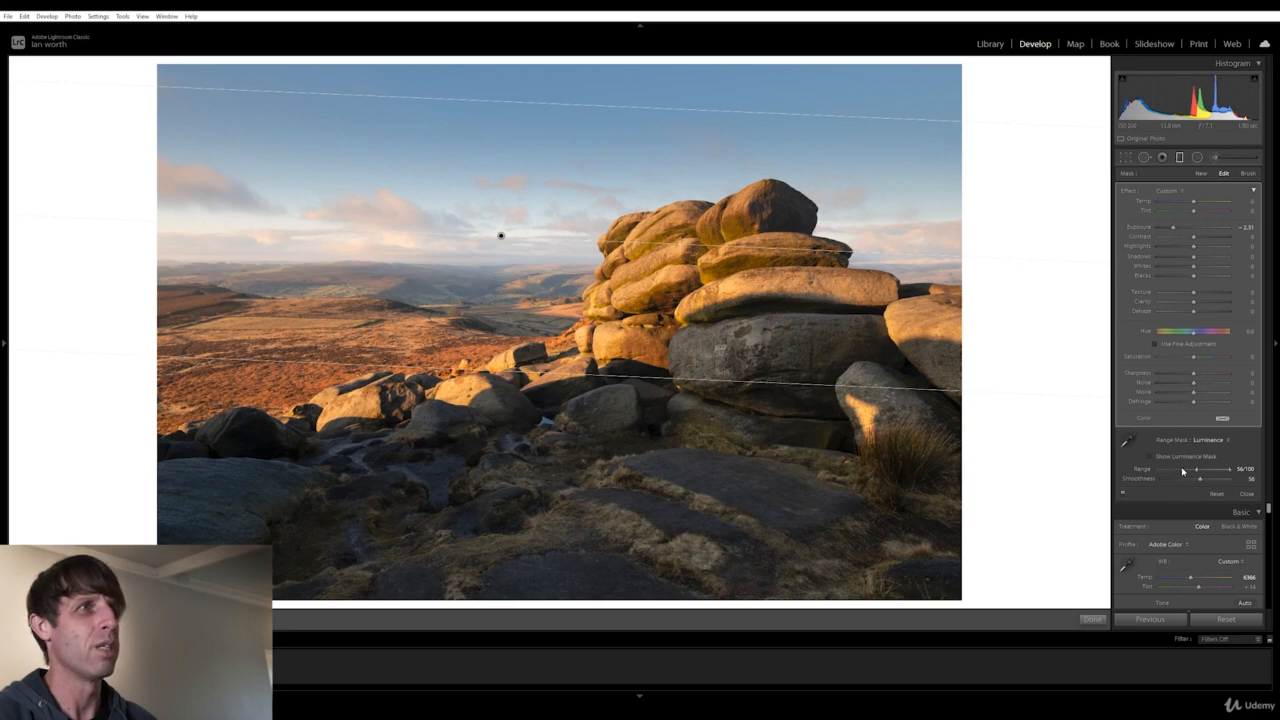
Set the luminance mask's Range to 63/100 and compare the rocks and sky with the graduated filter off and on
drag(1190, 470, 1203, 472)
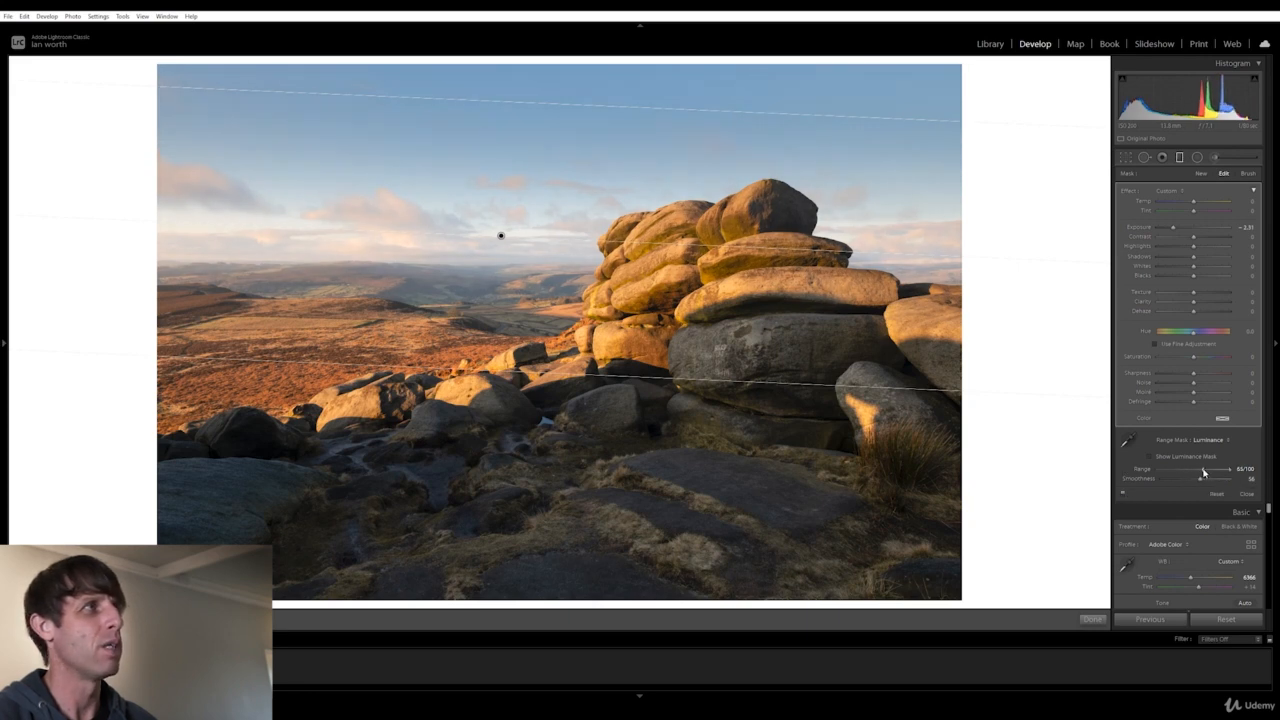
click(1123, 495)
click(1123, 495)
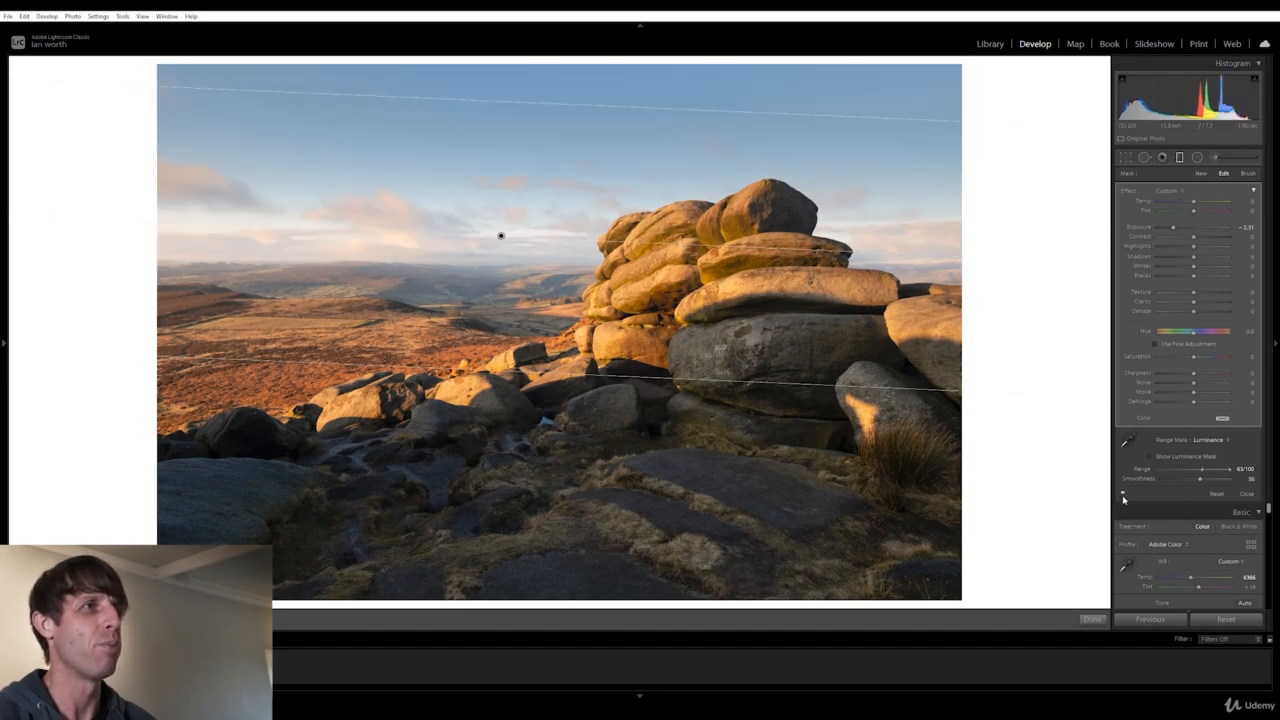
click(1122, 495)
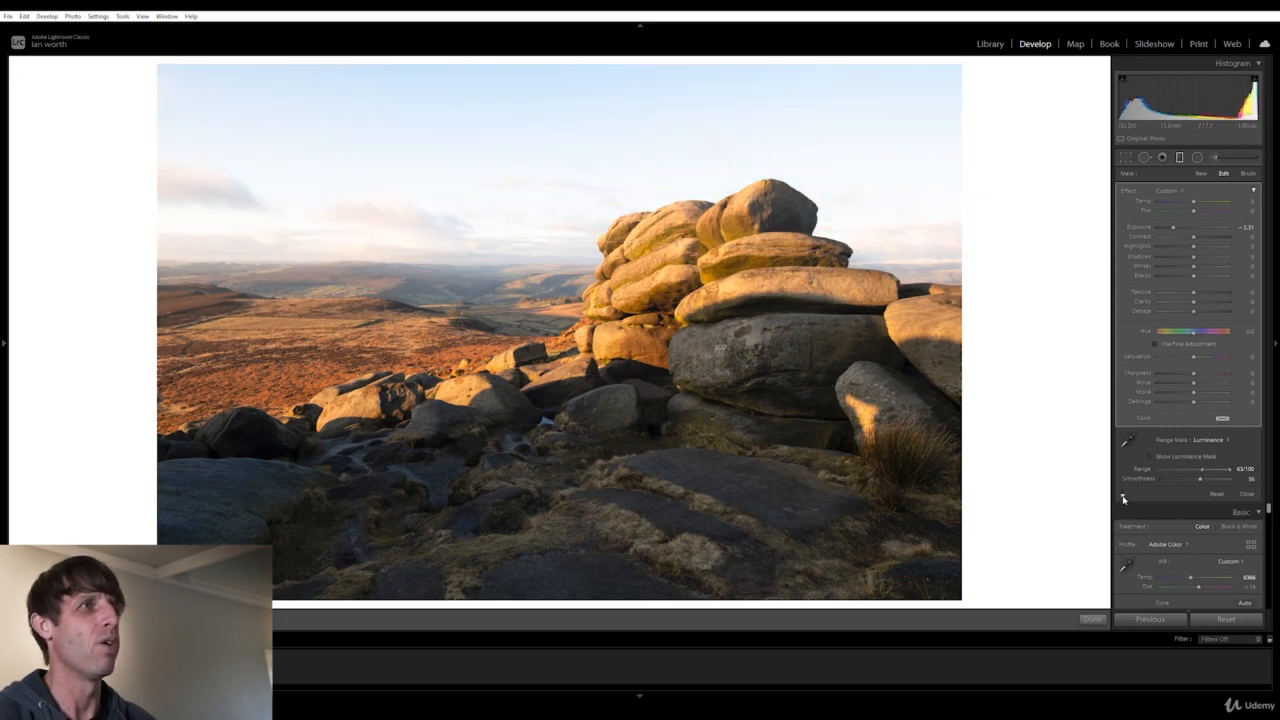
click(1123, 497)
click(1123, 497)
click(1123, 497)
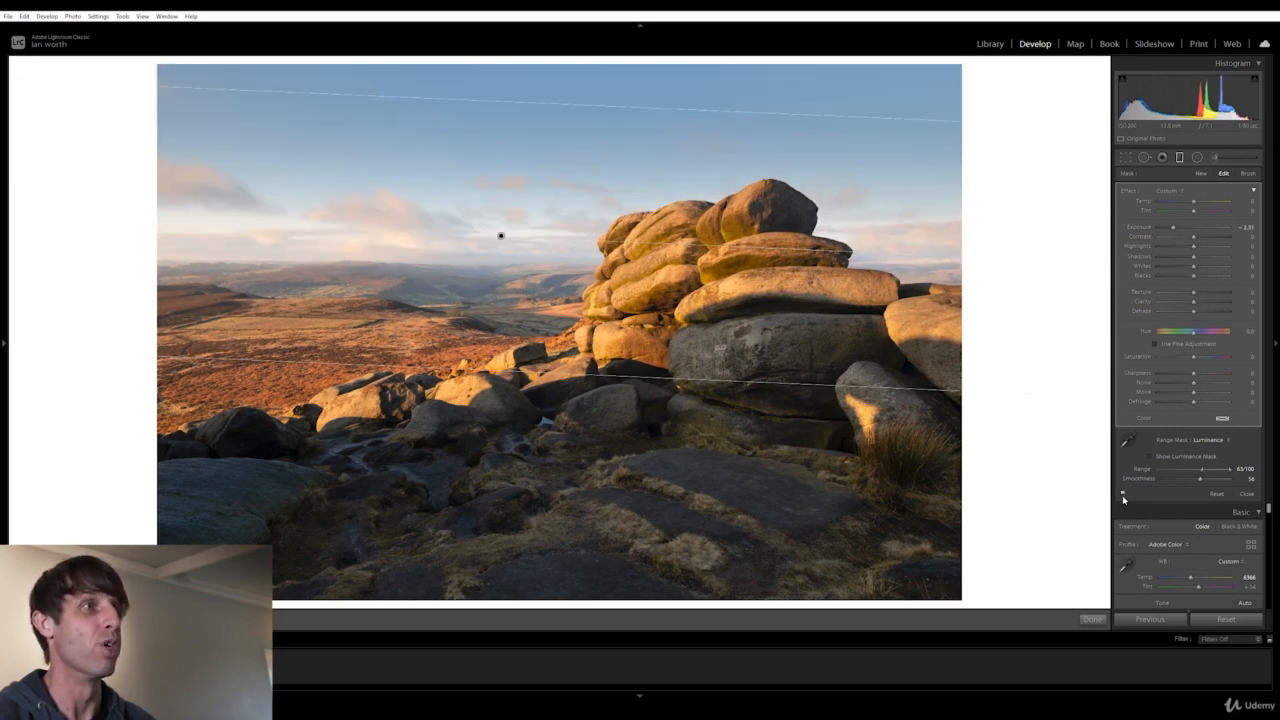
click(1122, 495)
click(1122, 495)
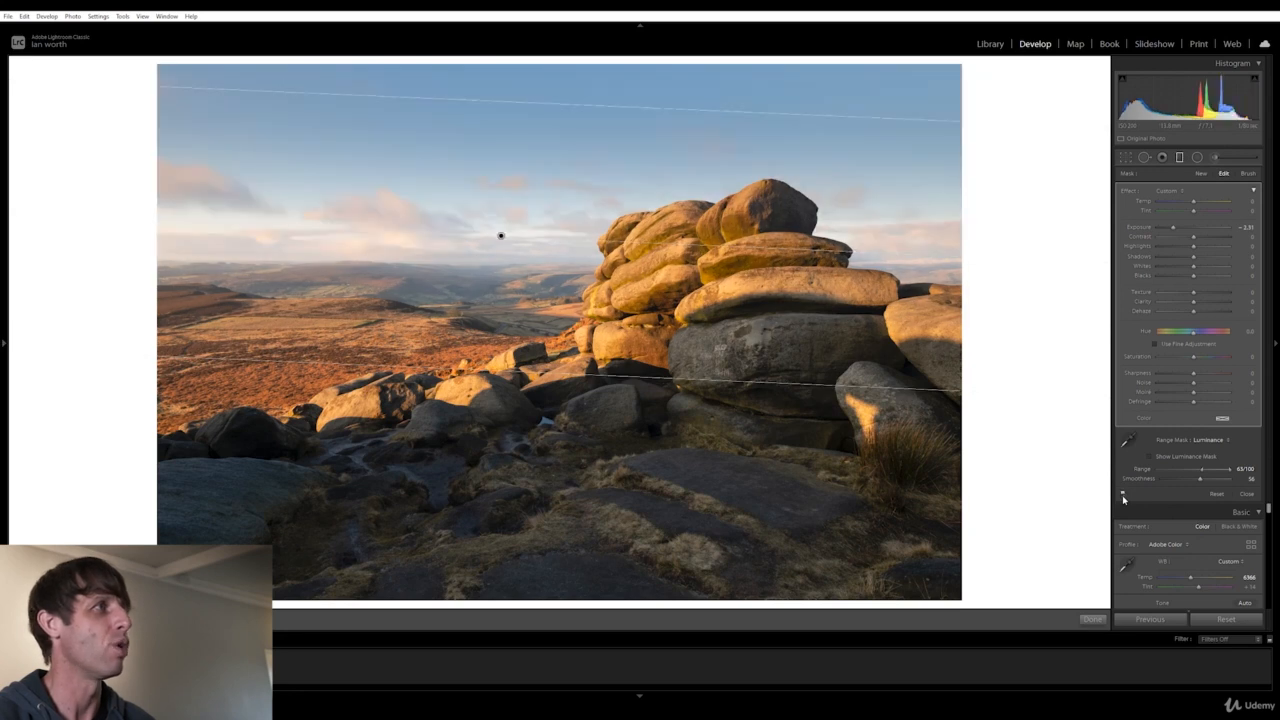
click(1122, 495)
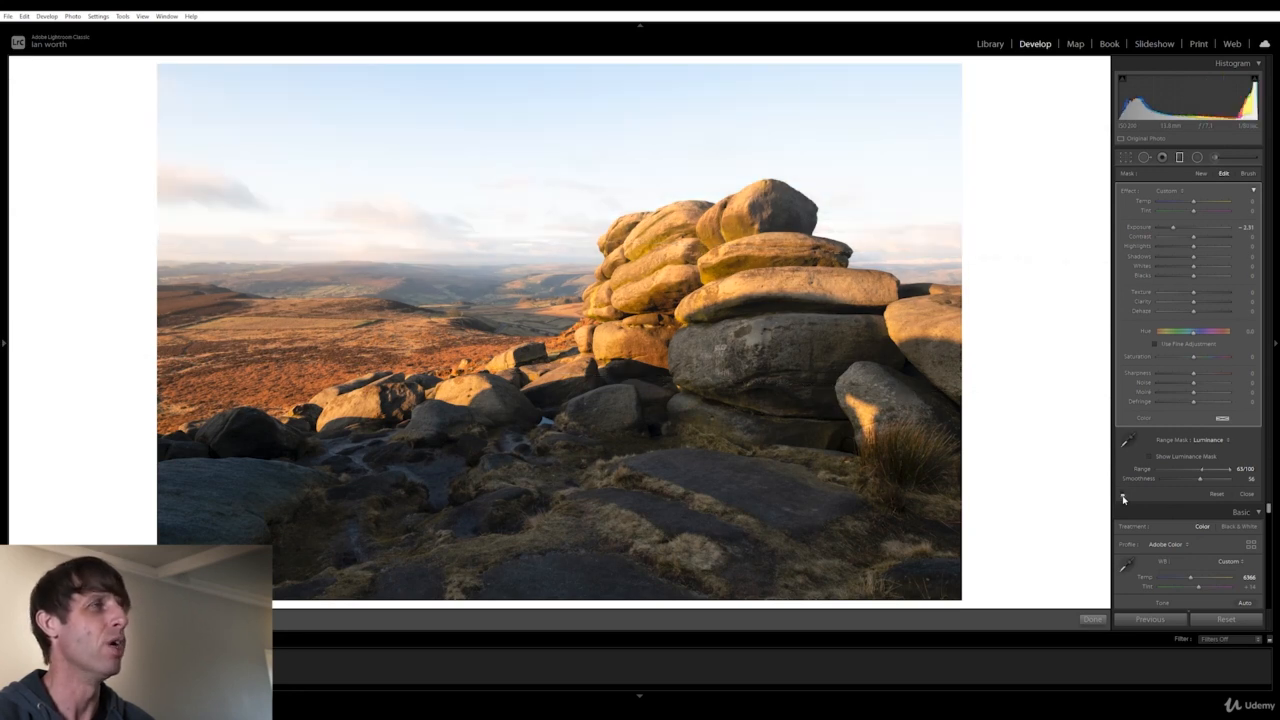
click(1122, 497)
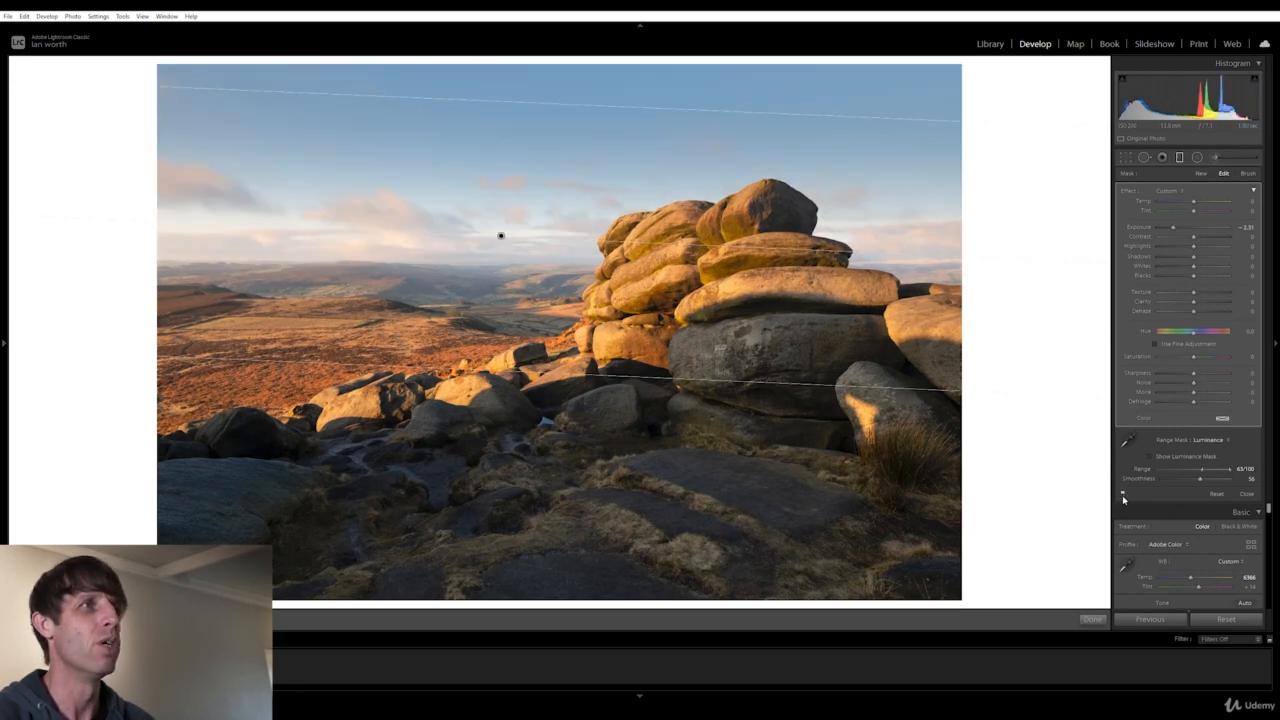
click(1122, 495)
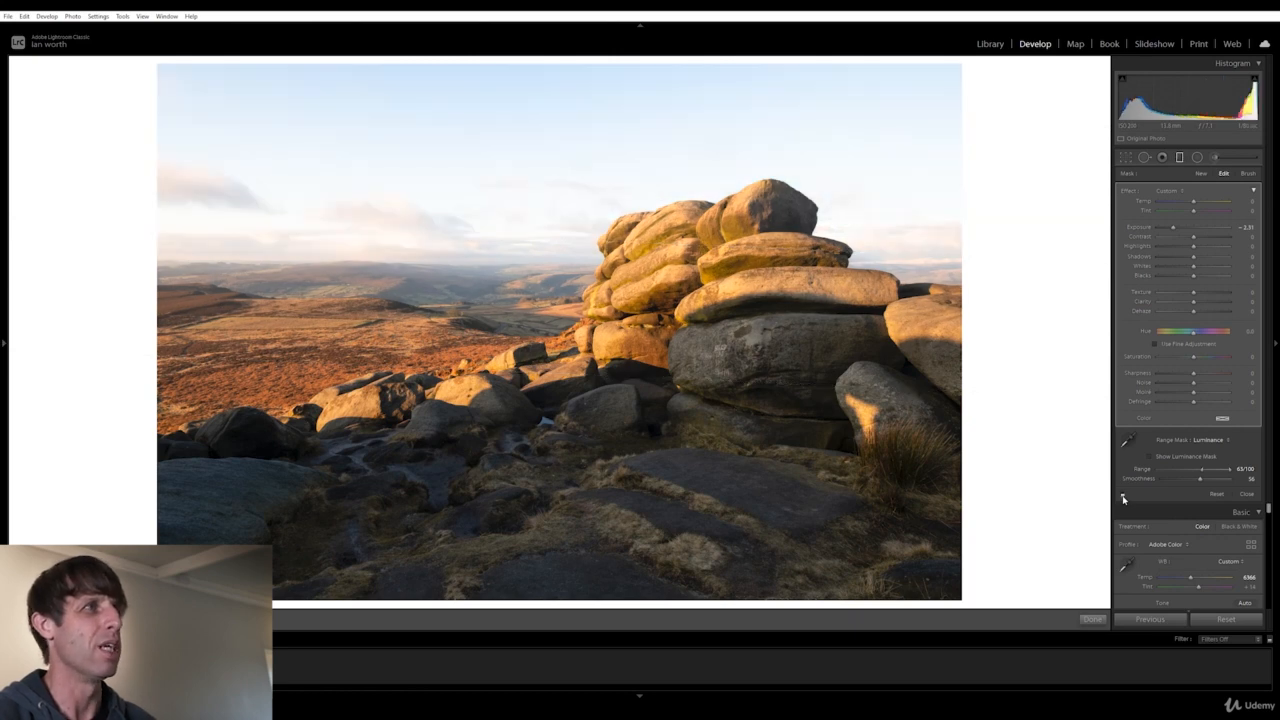
click(1122, 495)
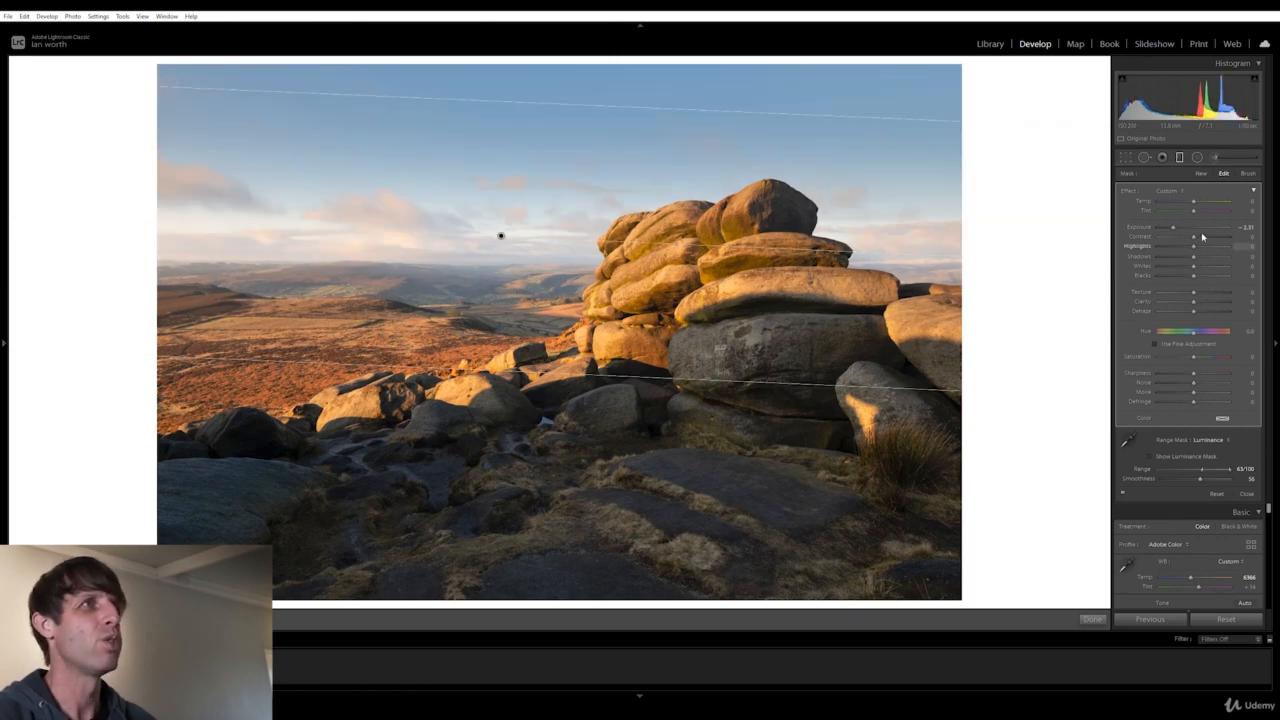
Set the graduated filter's Exposure to -1.63 and Saturation to 31, and close the filter
drag(1175, 230, 1180, 227)
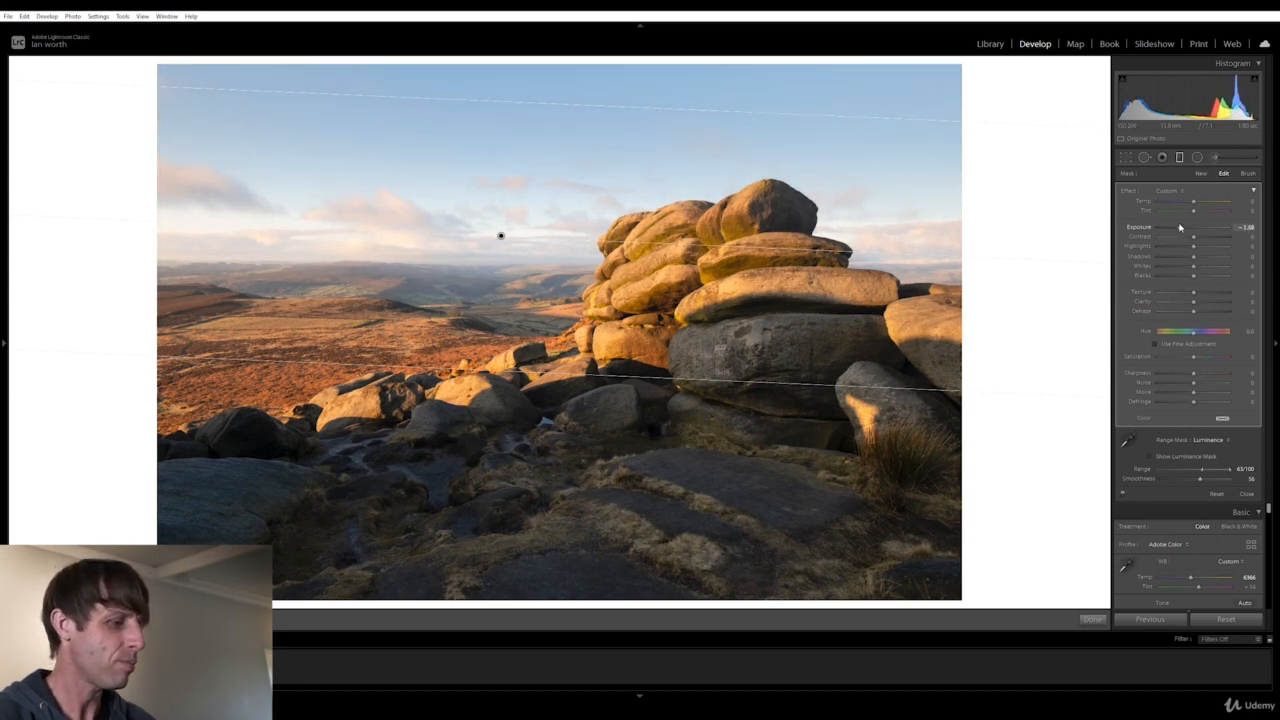
drag(1180, 227, 1179, 227)
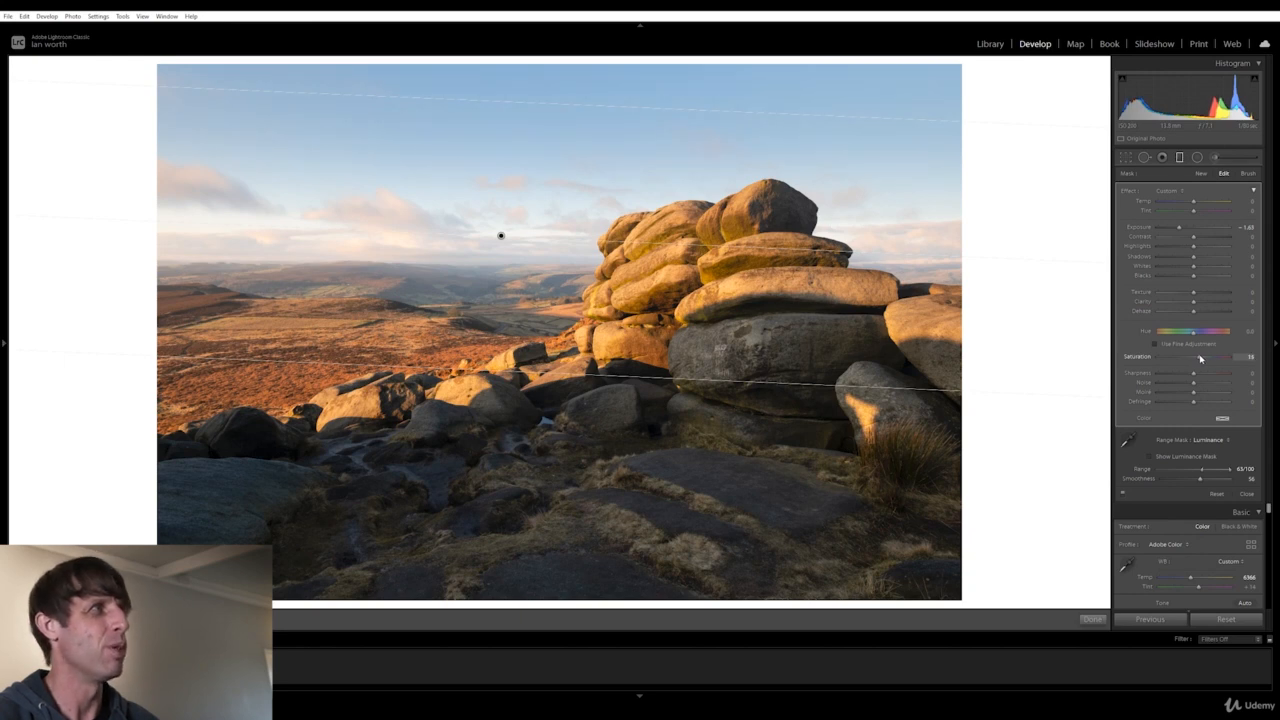
mouse_move(1203, 358)
mouse_down()
mouse_move(1221, 359)
mouse_move(1207, 359)
mouse_up()
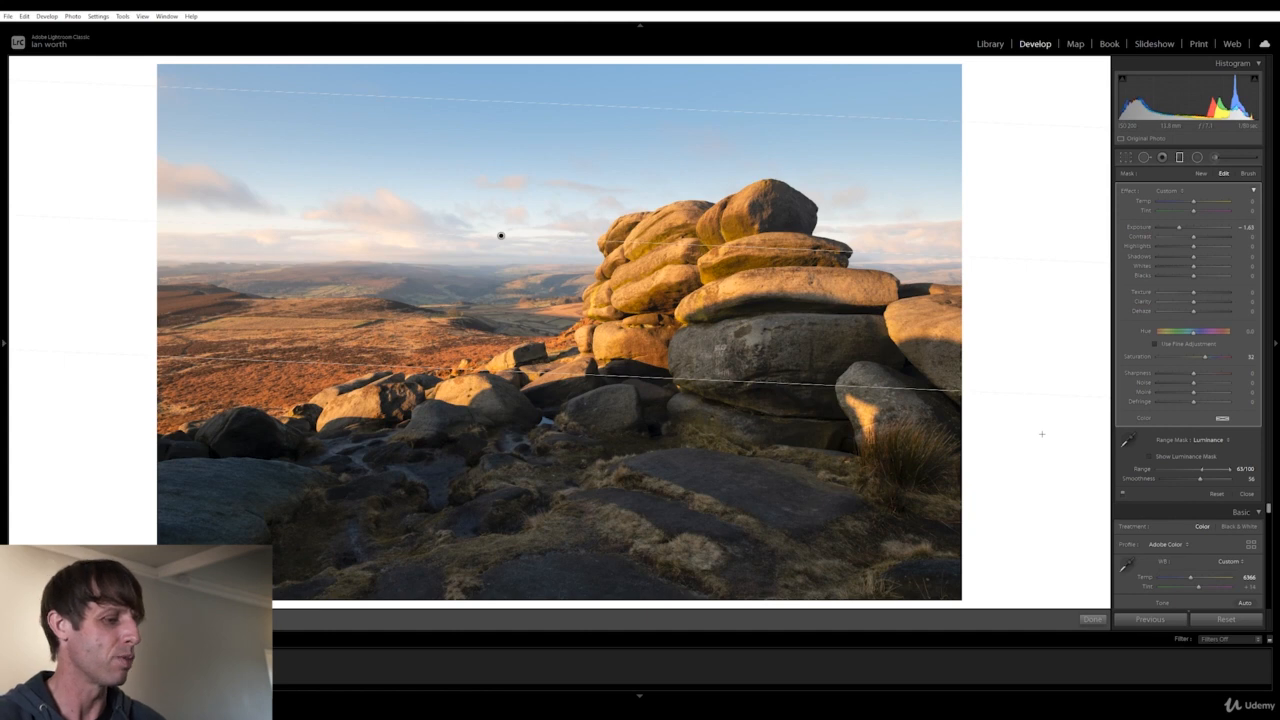
key(m)
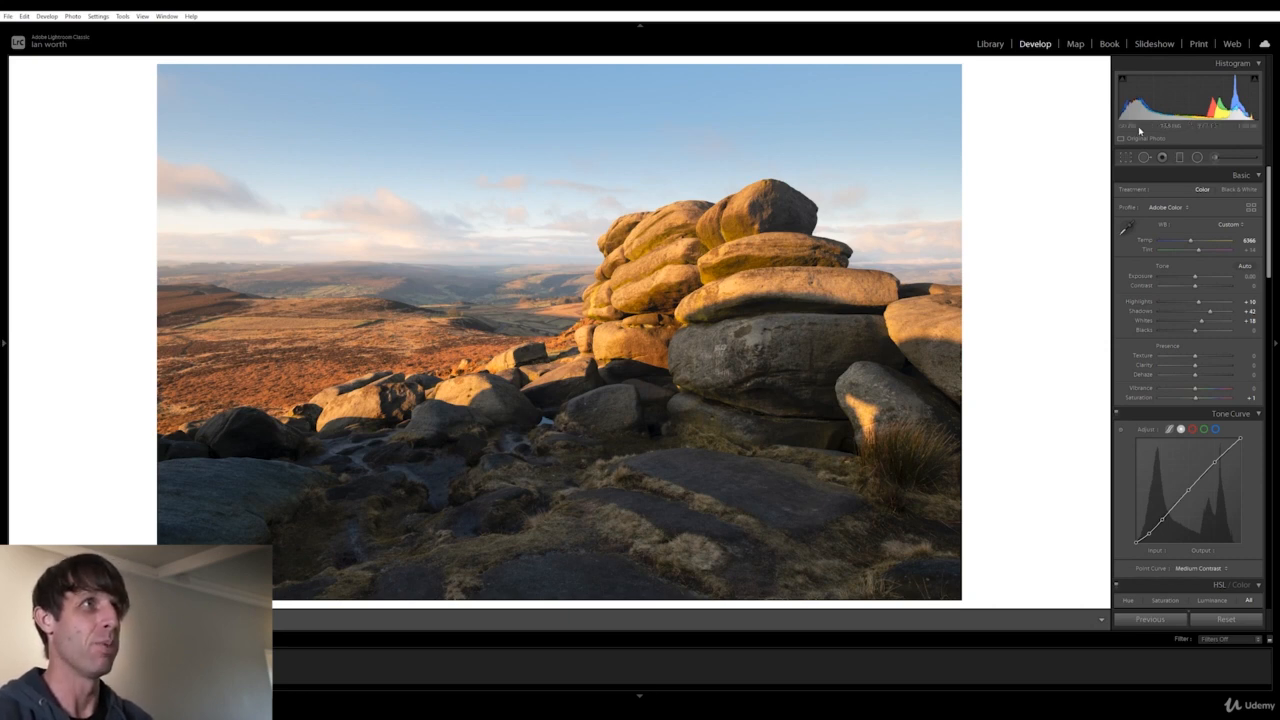
Paint an adjustment brush mask over the shaded rocks and whole foreground, enlarging the brush from Size 12 to 26, and hide the overlay
click(1215, 158)
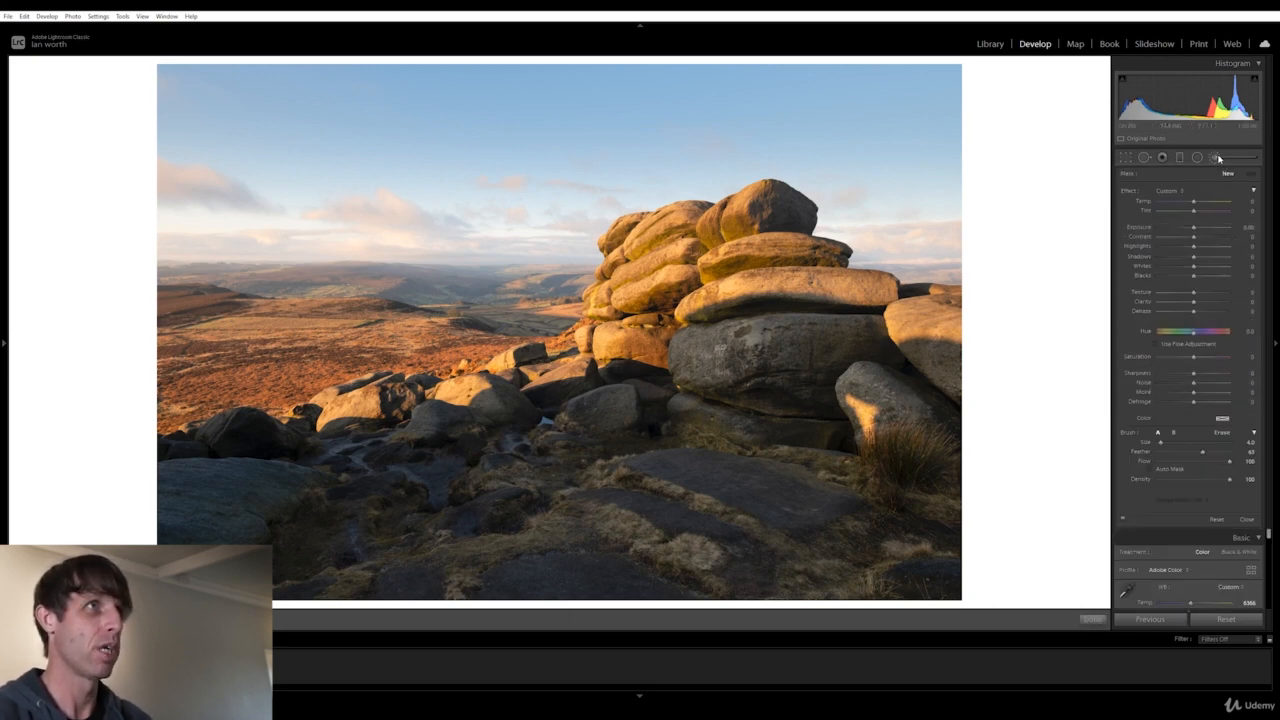
scroll(798, 380, up, 4)
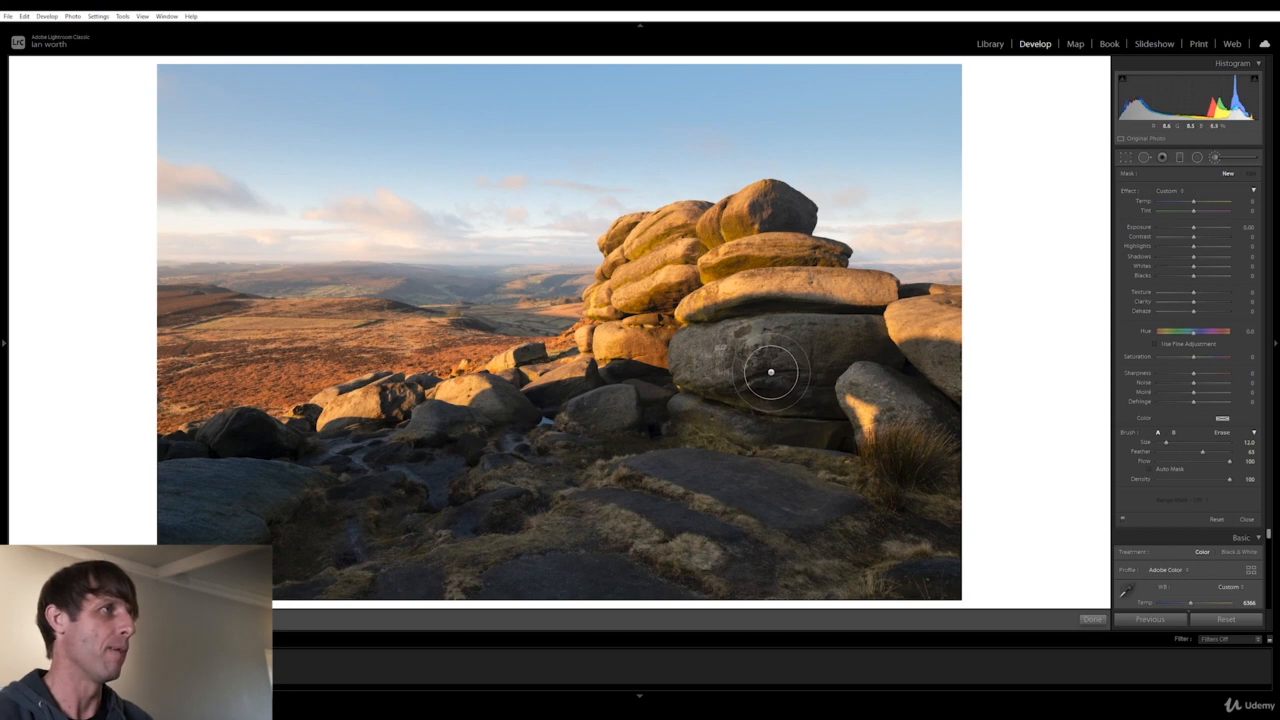
mouse_move(786, 368)
mouse_down()
mouse_move(676, 361)
mouse_move(601, 415)
mouse_move(611, 404)
mouse_move(545, 425)
mouse_up()
scroll(551, 451, up, 6)
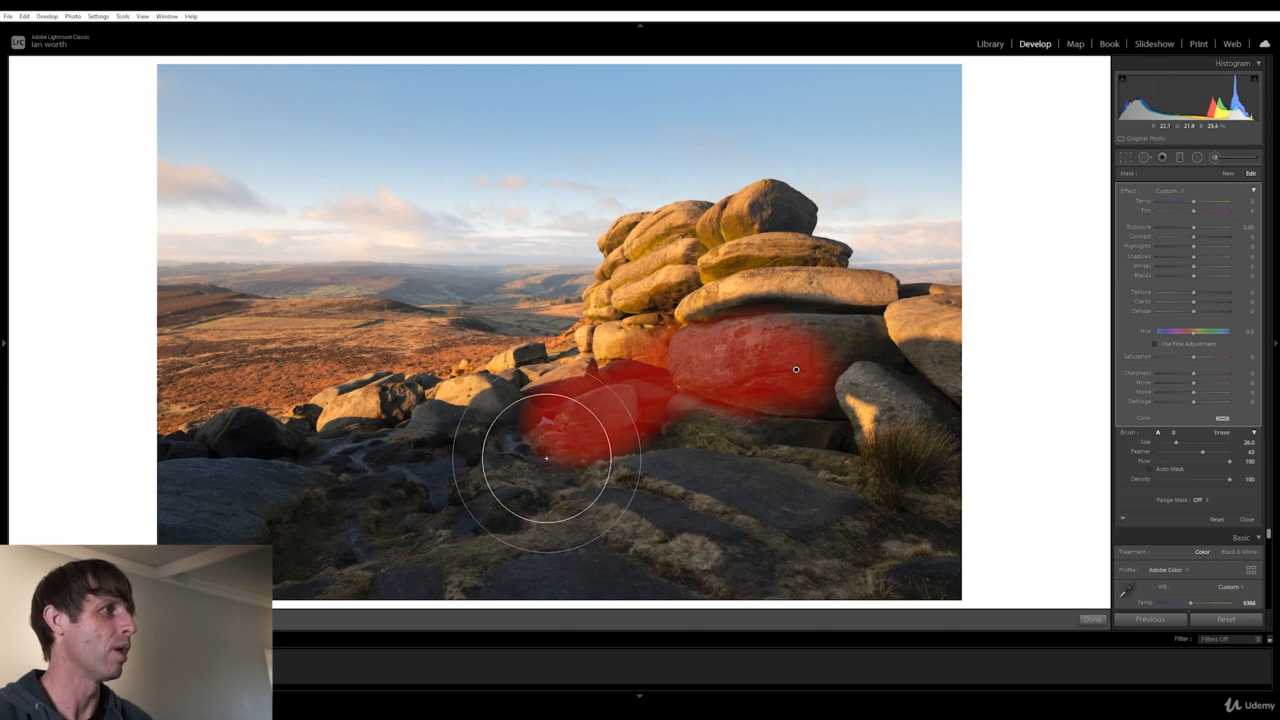
mouse_move(546, 458)
mouse_down()
mouse_move(458, 468)
mouse_move(347, 520)
mouse_move(209, 507)
mouse_move(940, 539)
mouse_move(849, 460)
mouse_move(886, 445)
mouse_move(729, 397)
mouse_move(854, 408)
mouse_move(607, 434)
mouse_move(208, 545)
mouse_move(983, 537)
mouse_move(920, 512)
mouse_up()
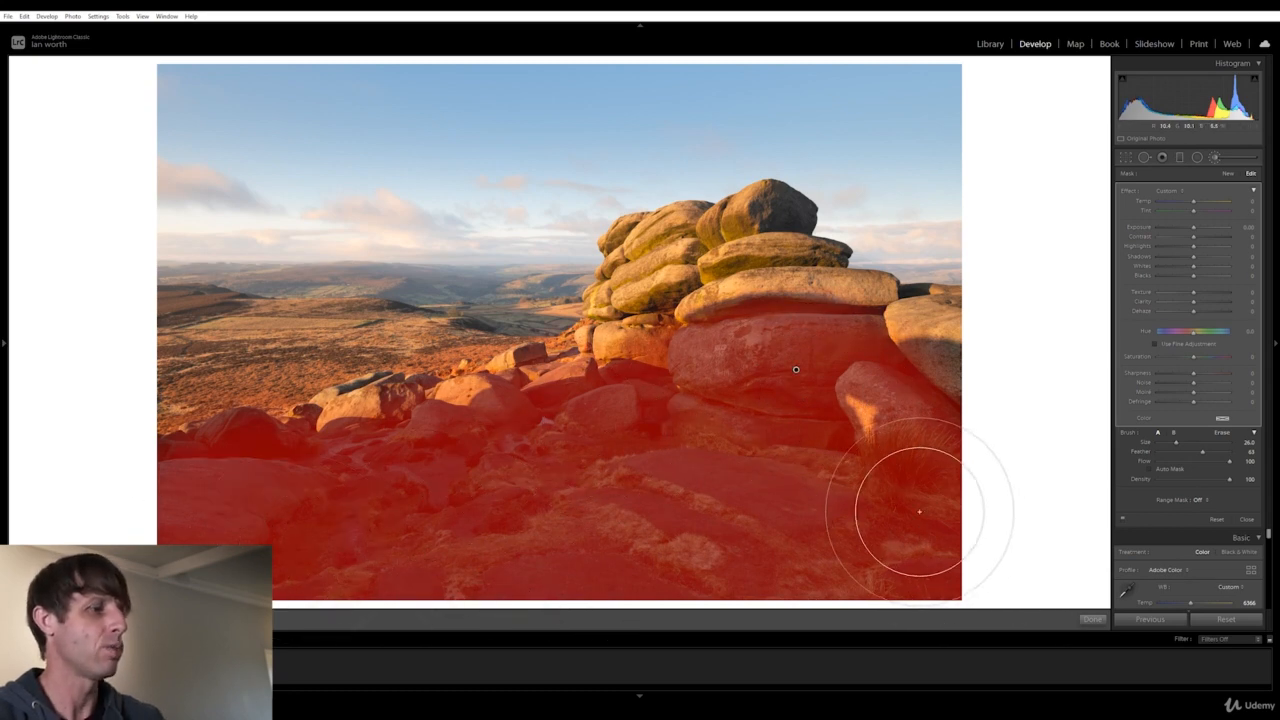
key(o)
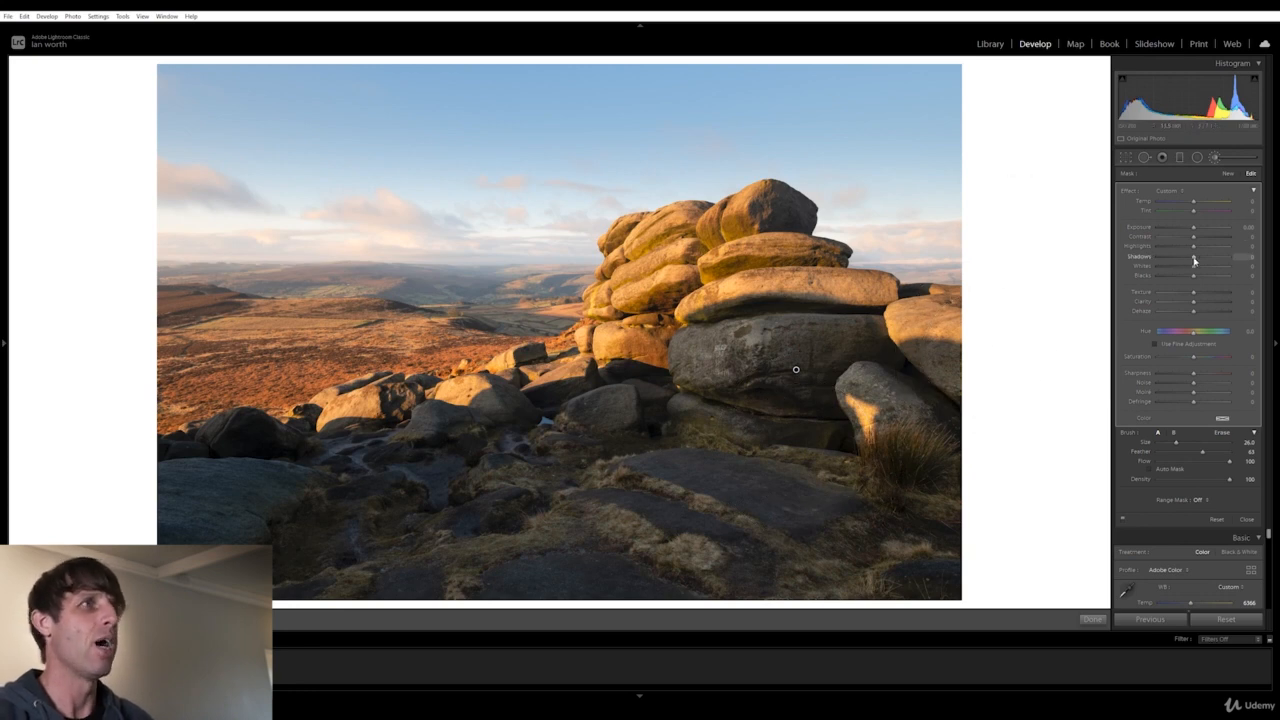
Set the foreground brush mask's Temp to 11, Shadows to 24, Texture to 23 and Clarity to 13, and finish the brush edit
drag(1194, 261, 1209, 260)
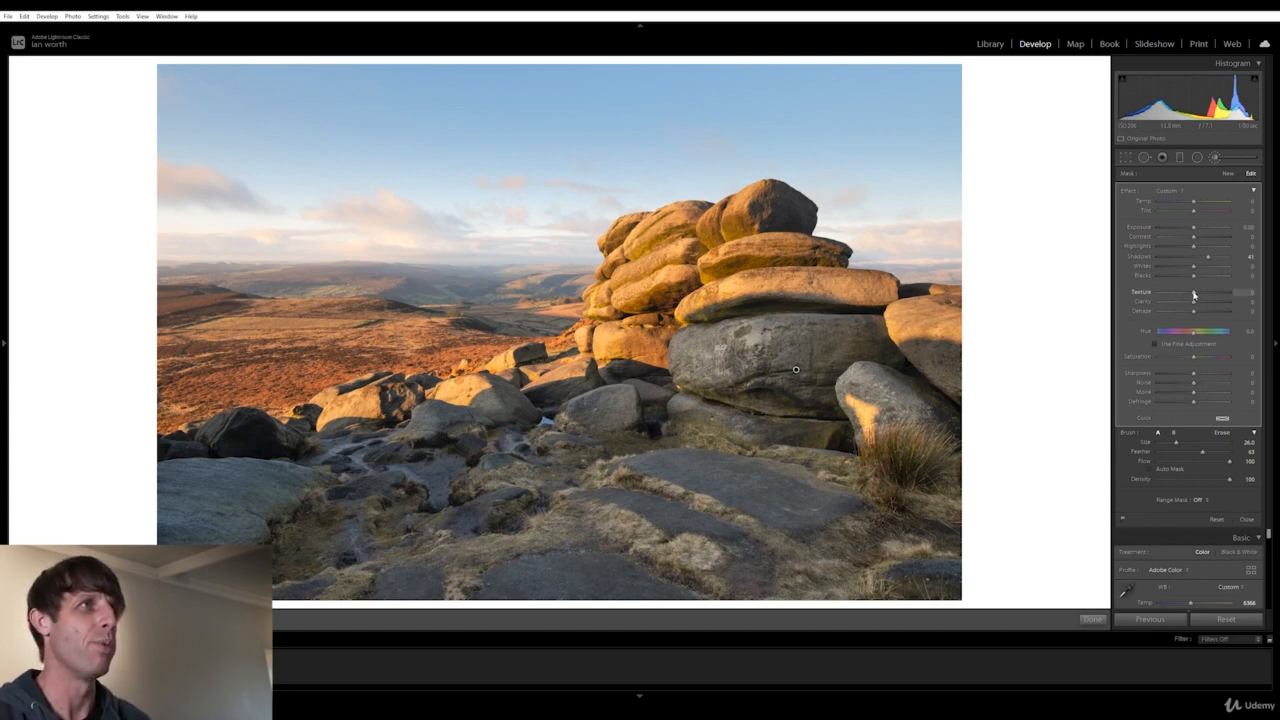
drag(1197, 293, 1201, 294)
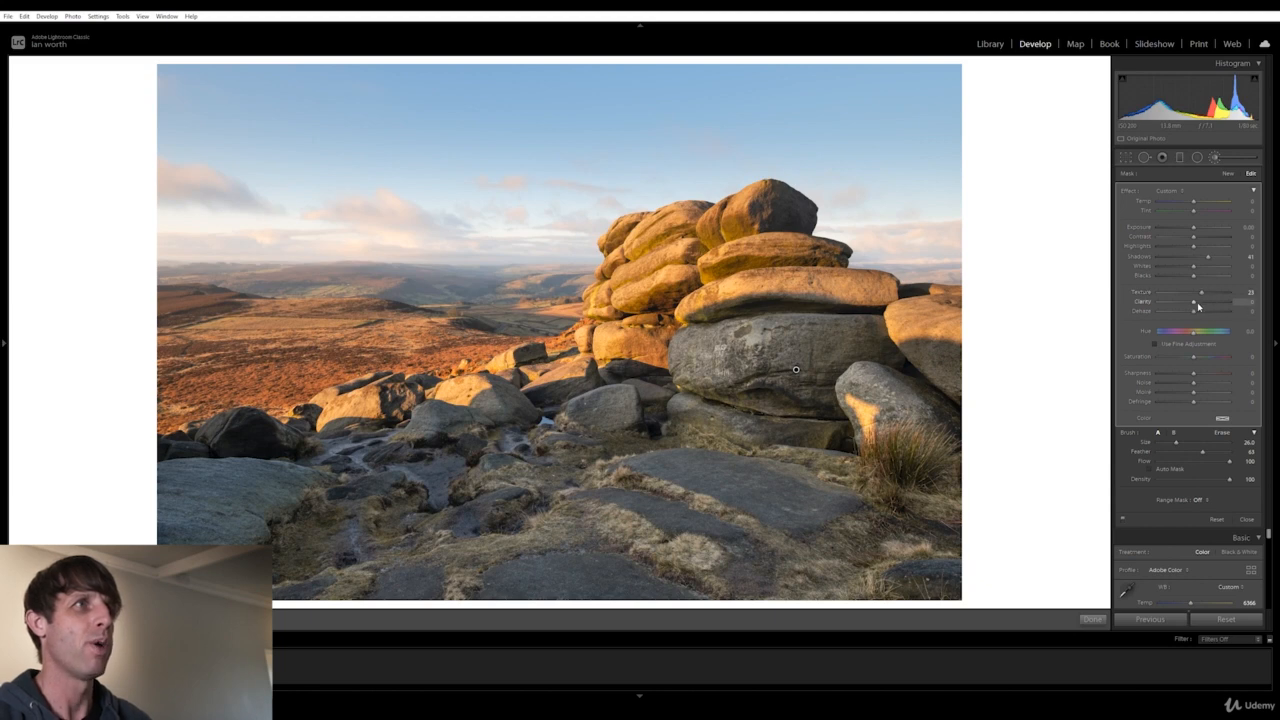
drag(1192, 307, 1197, 304)
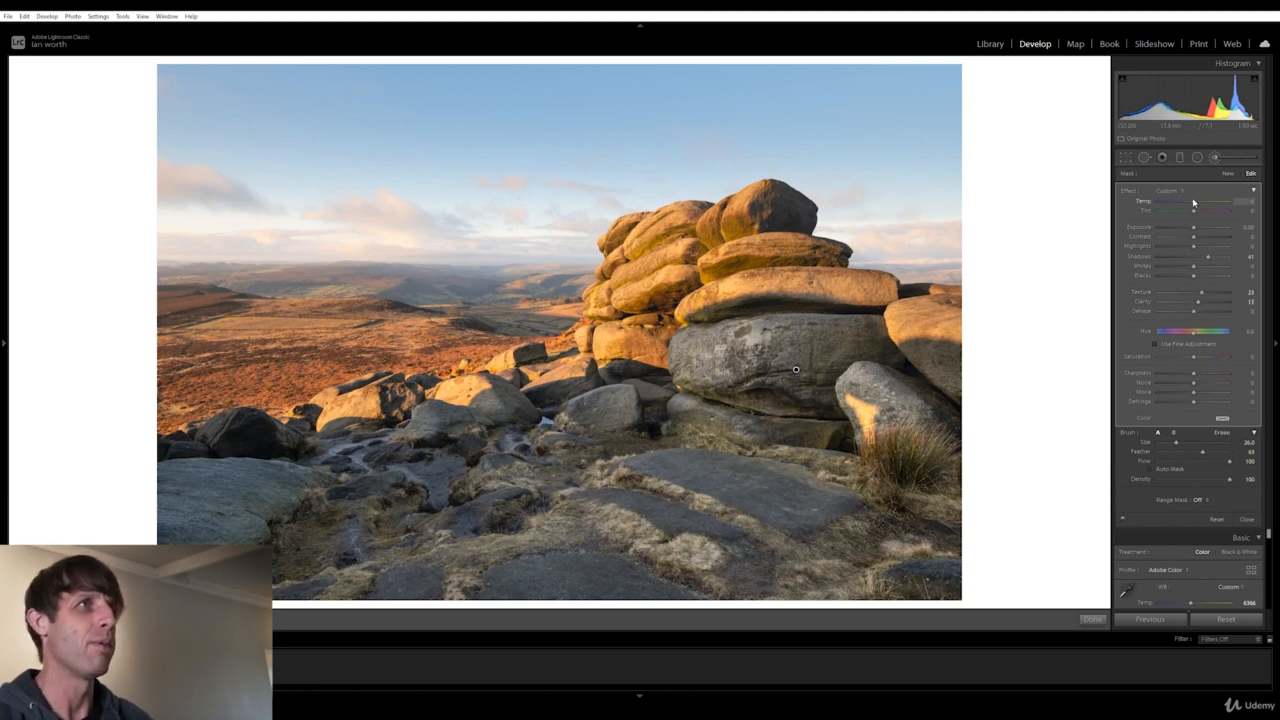
drag(1194, 205, 1197, 203)
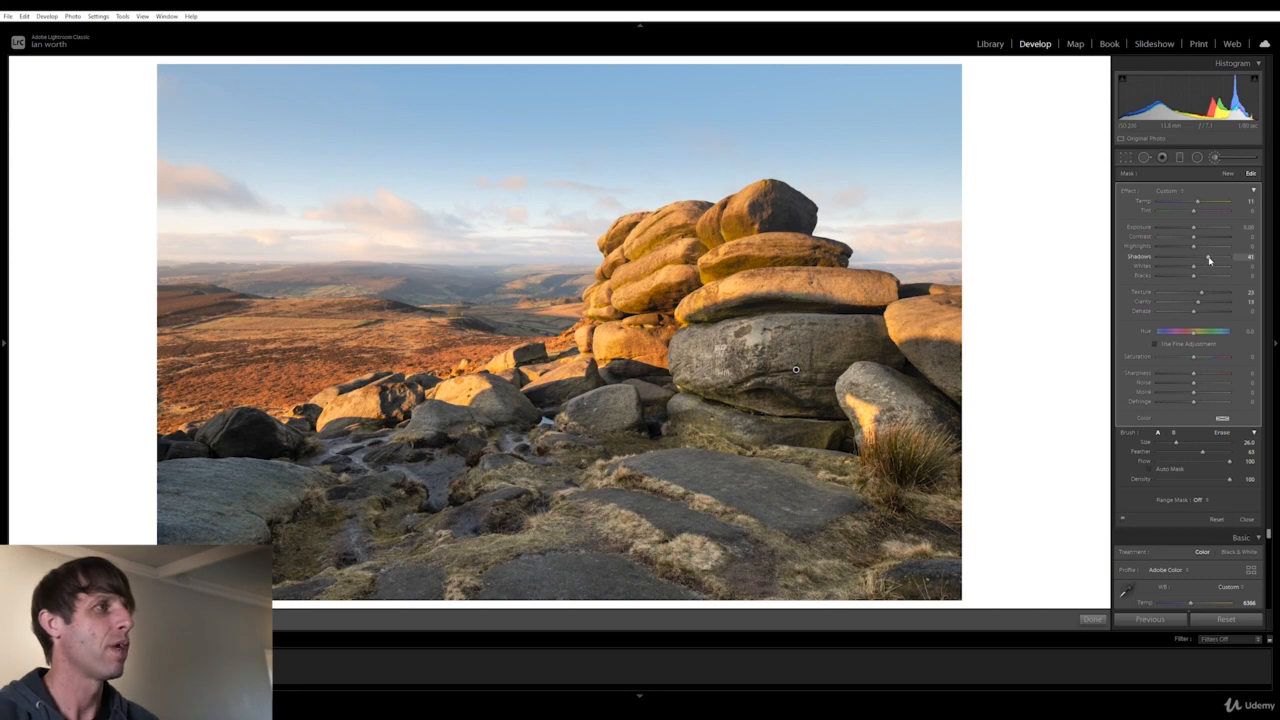
drag(1208, 260, 1203, 260)
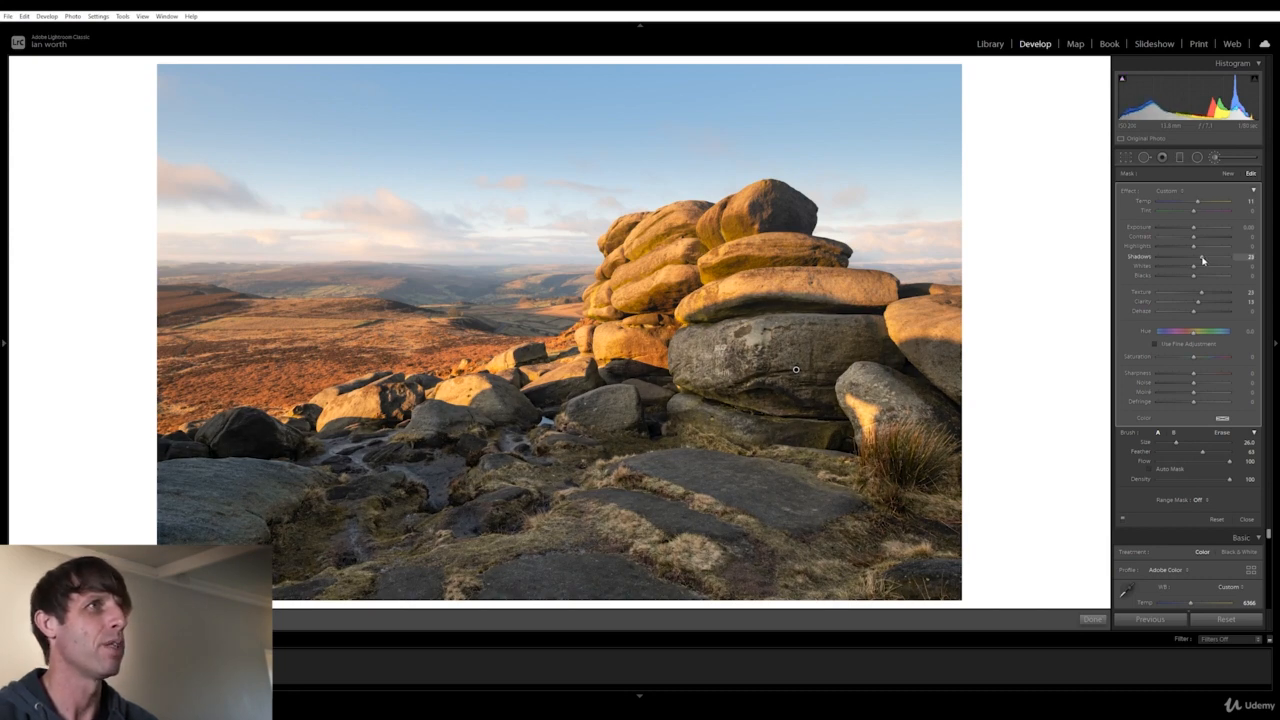
drag(1202, 260, 1203, 260)
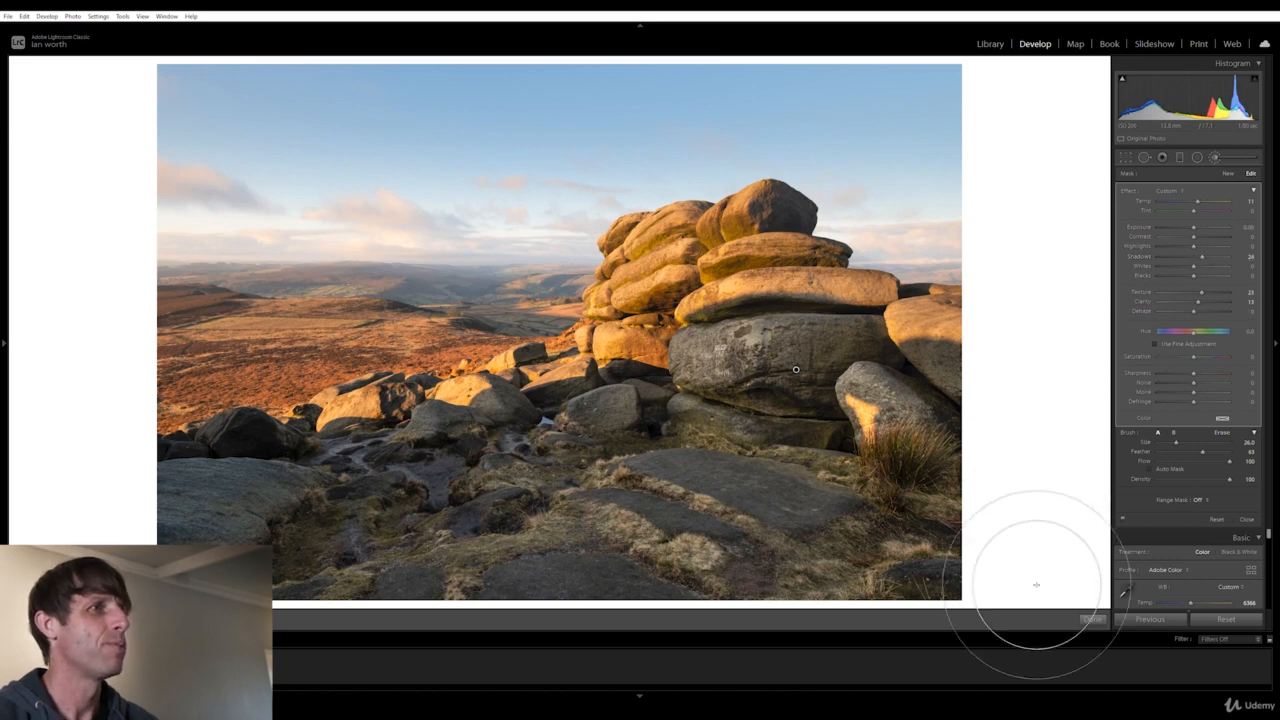
click(1092, 620)
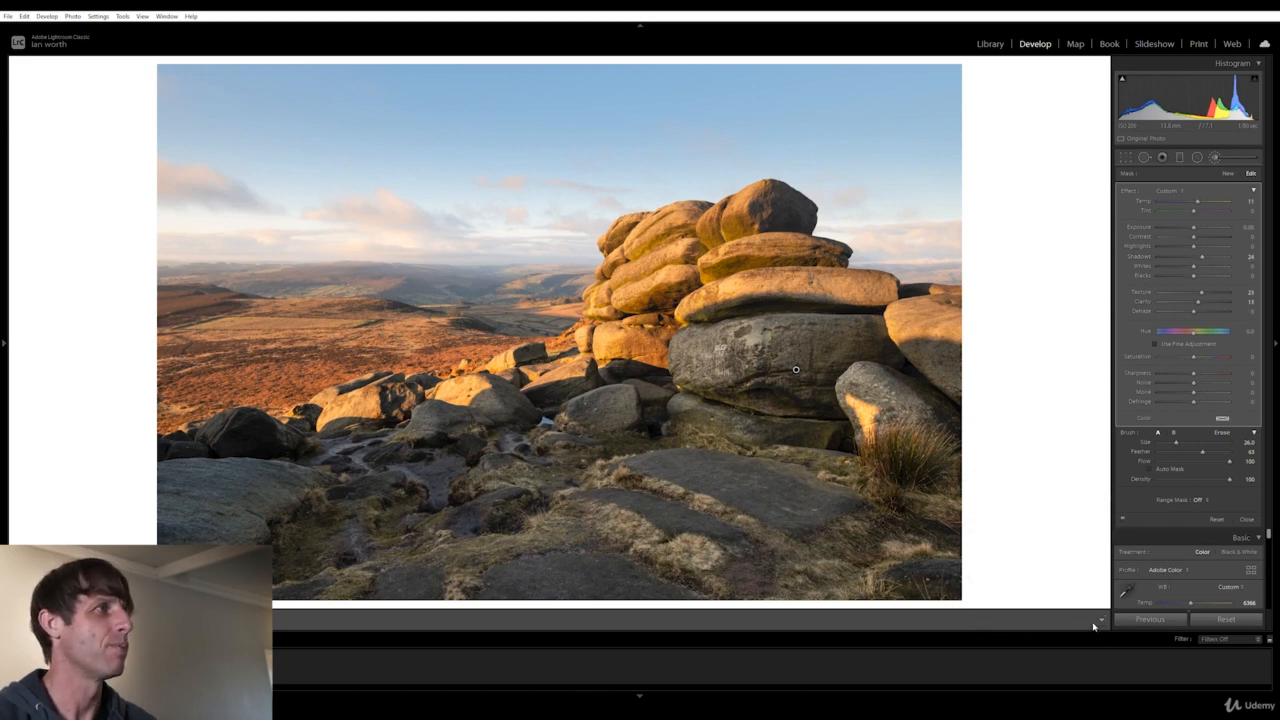
Start a new adjustment brush and paint the lower foreground rocks and grass at Size 27, and hide the mask overlay
click(1215, 157)
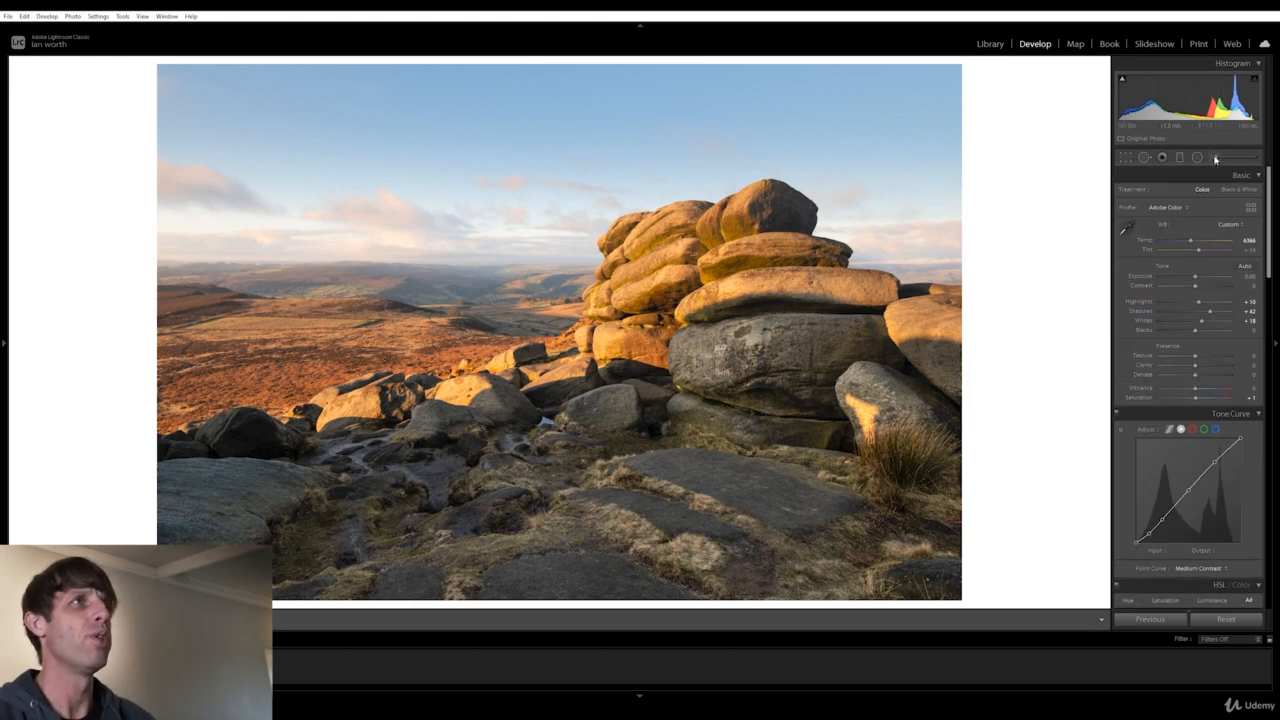
scroll(786, 492, down, 1)
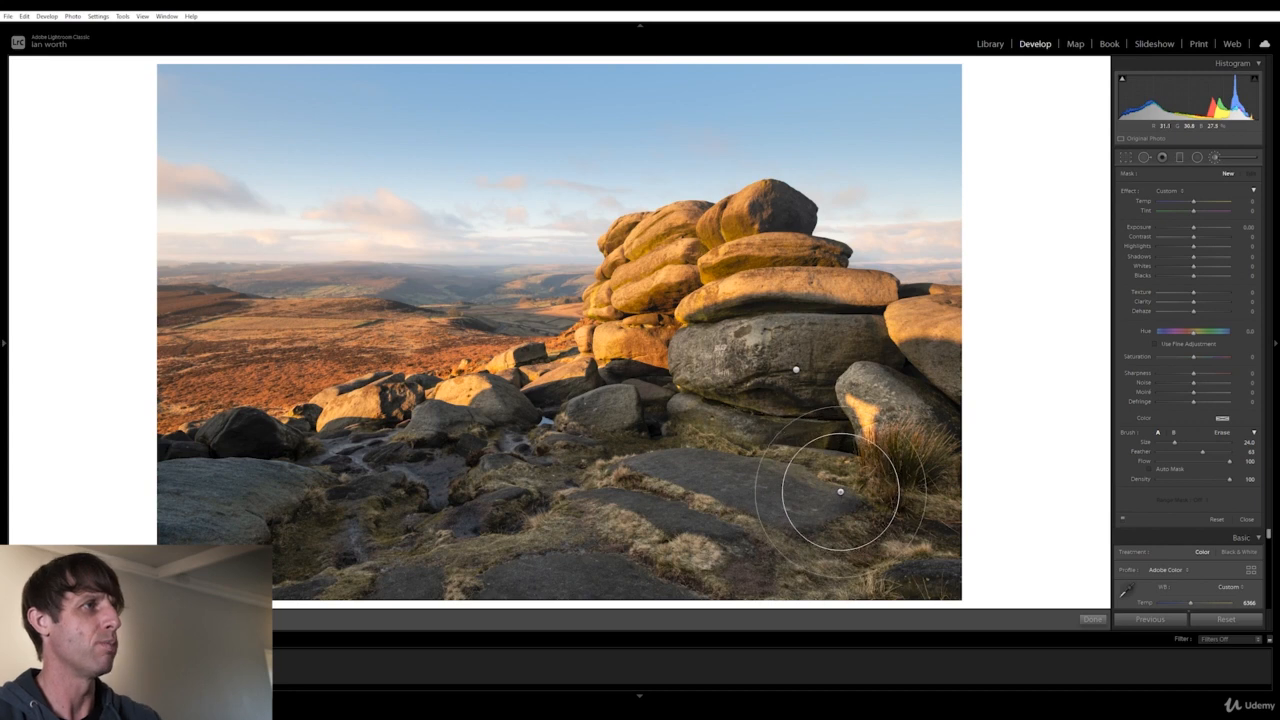
scroll(848, 494, up, 3)
mouse_move(864, 494)
mouse_down()
mouse_move(544, 489)
mouse_move(548, 461)
mouse_move(387, 506)
mouse_move(220, 510)
mouse_move(478, 536)
mouse_move(860, 547)
mouse_move(760, 543)
mouse_up()
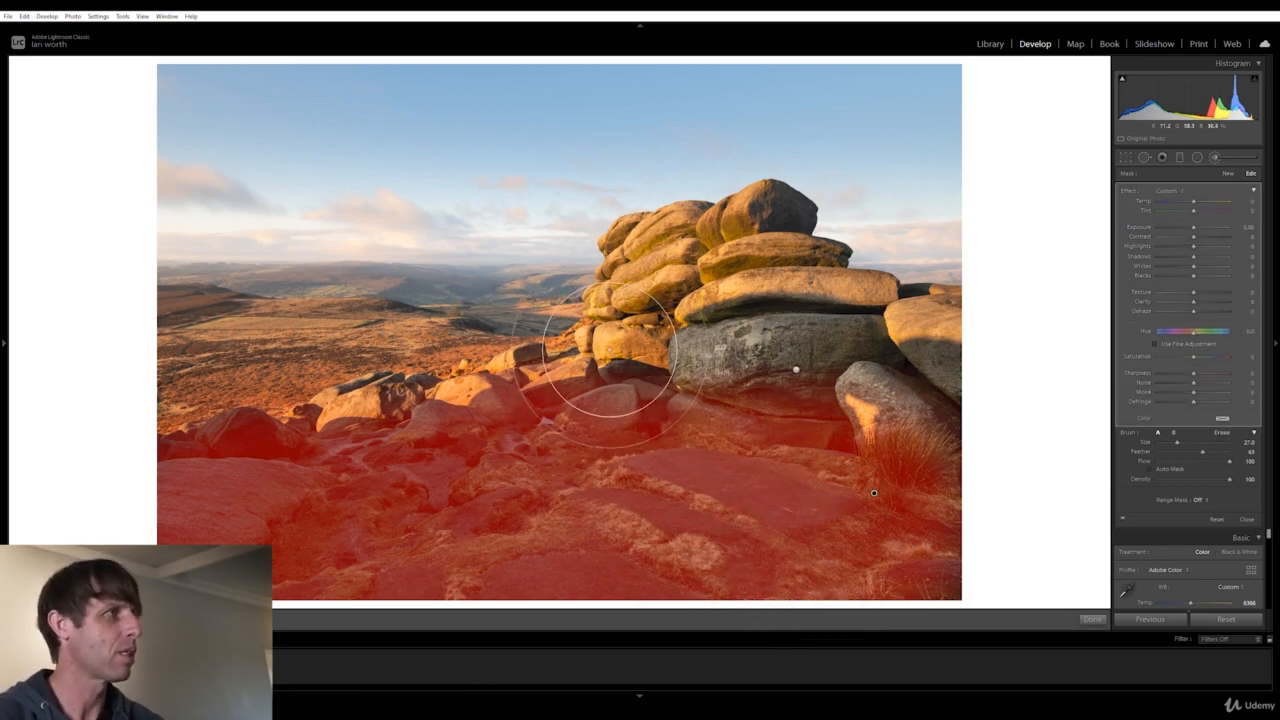
key(alt)
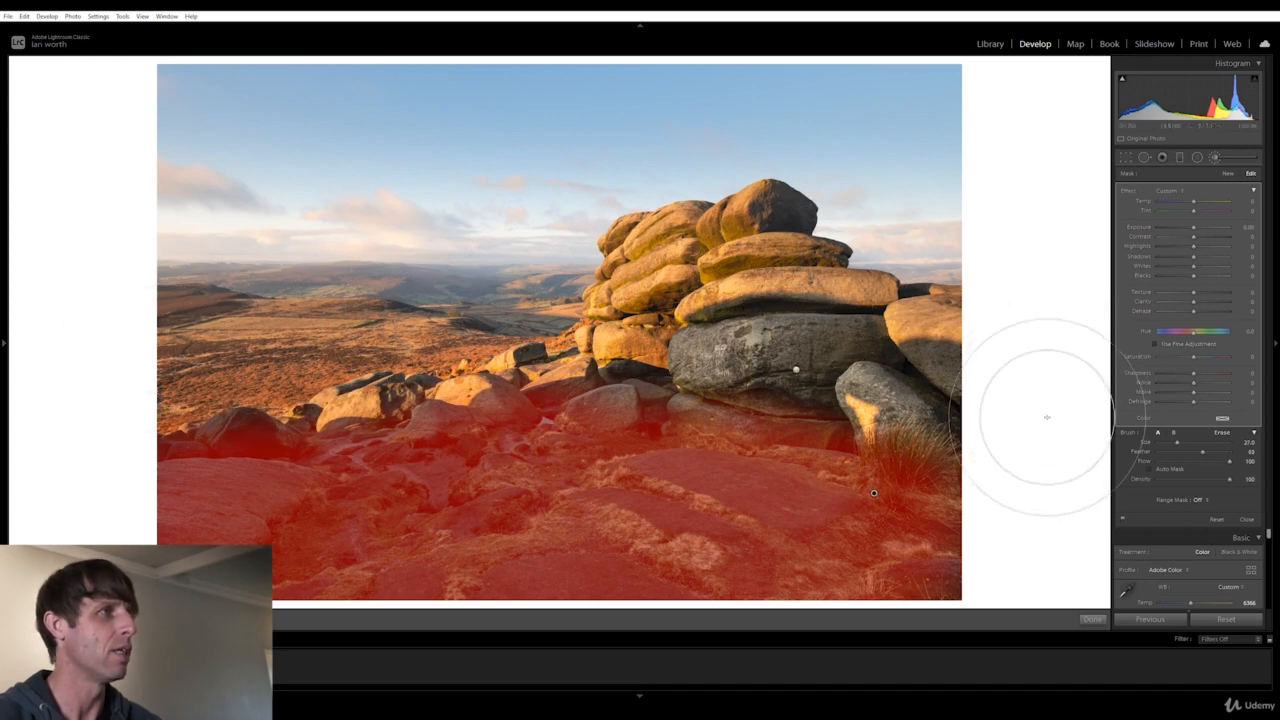
key(o)
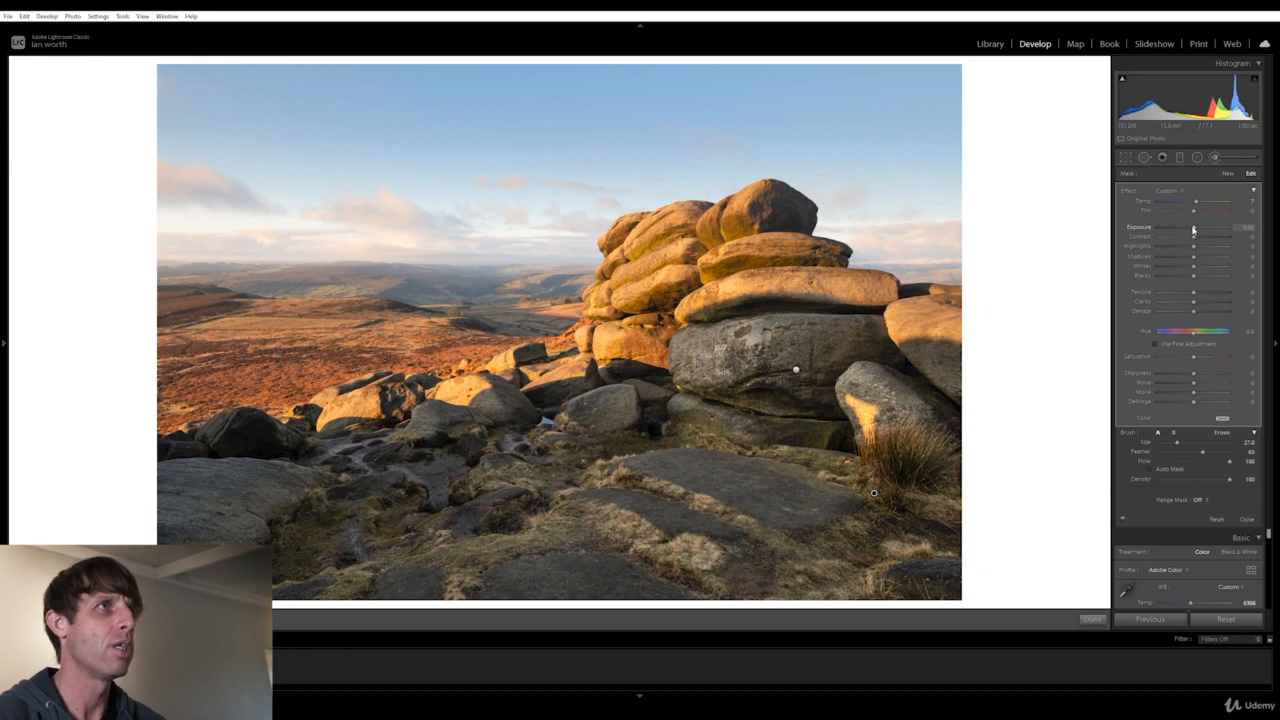
Set the lower foreground brush mask's Temp to 7, Exposure to 0.56, Blacks to -17, Shadows to -6 and Saturation to 1
drag(1195, 229, 1198, 229)
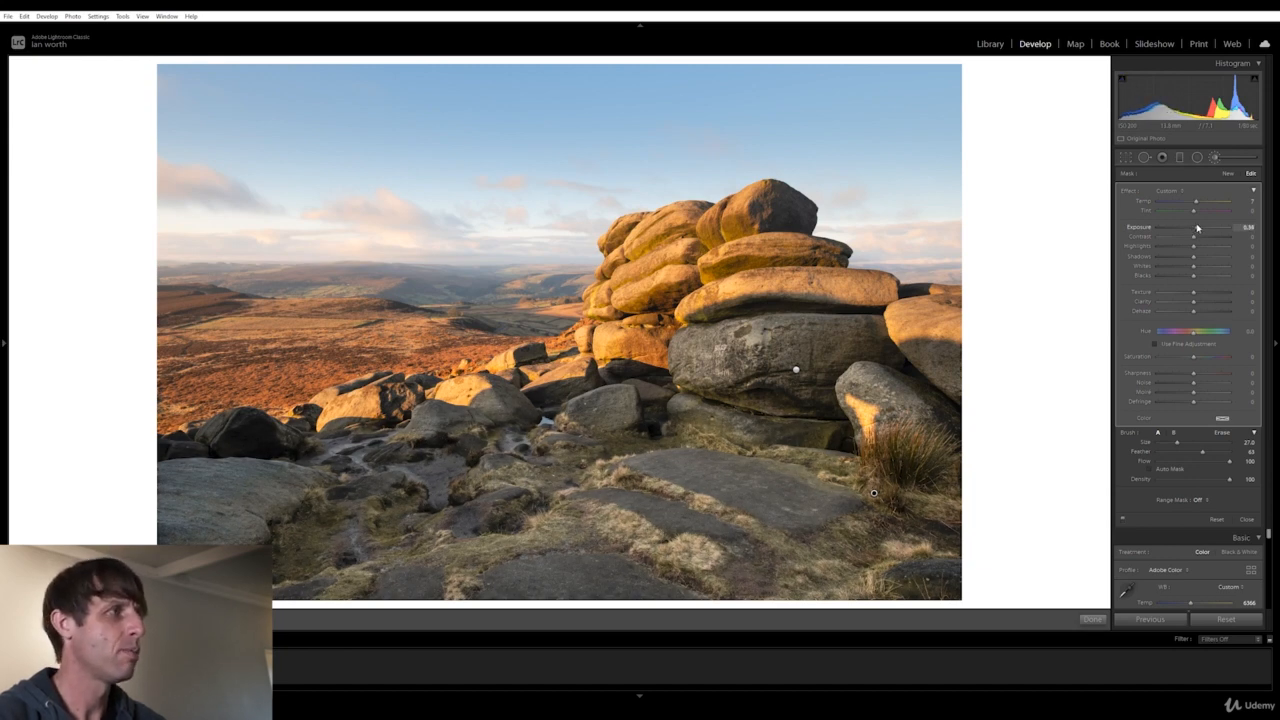
drag(1197, 229, 1199, 228)
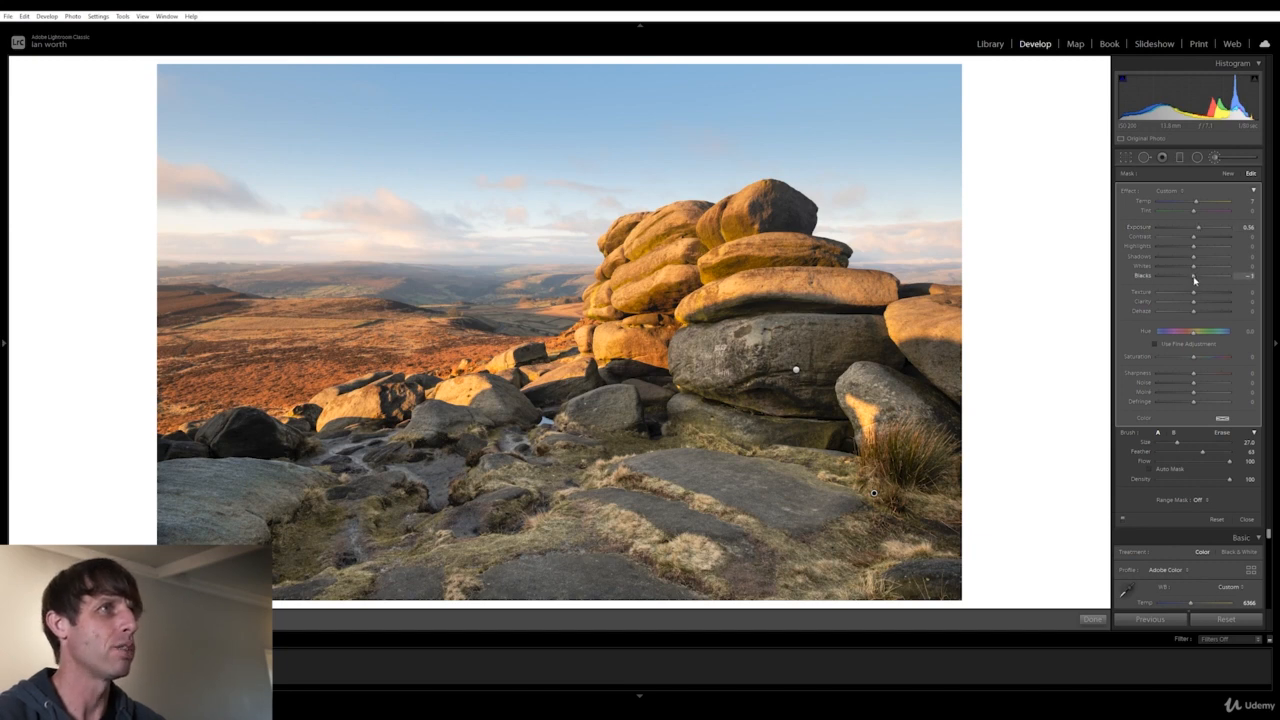
drag(1193, 281, 1189, 278)
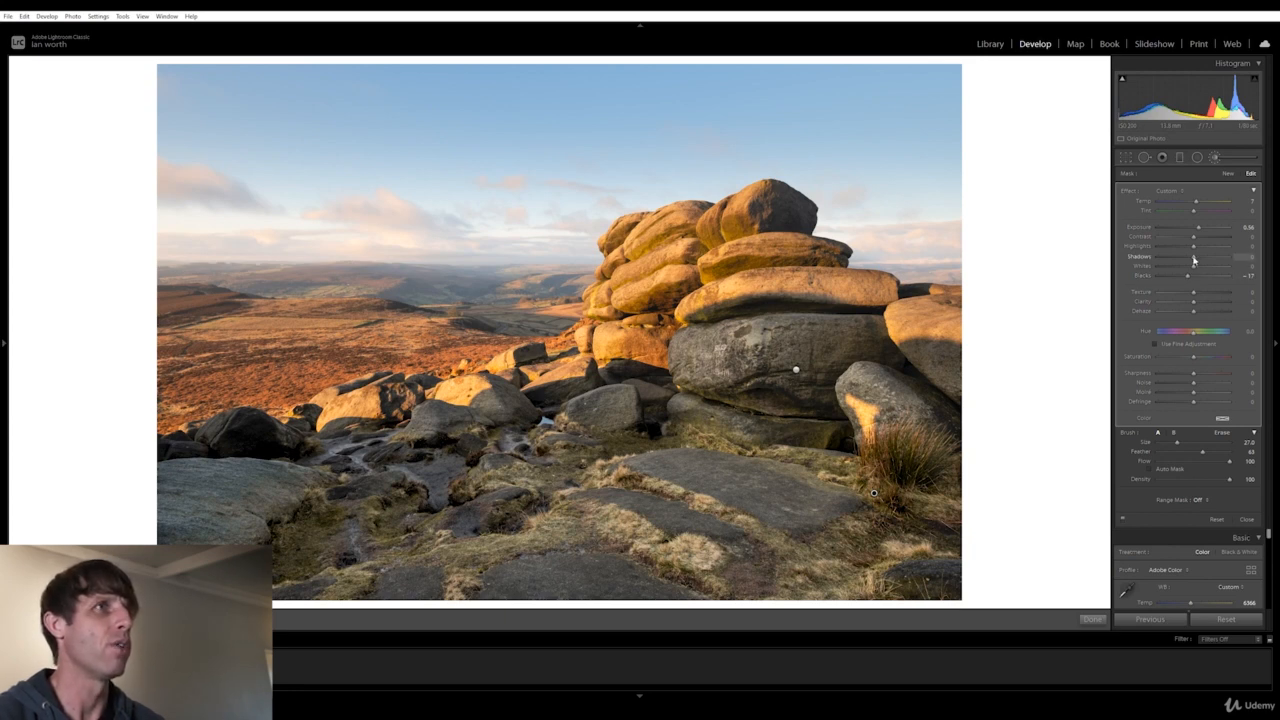
drag(1193, 260, 1191, 260)
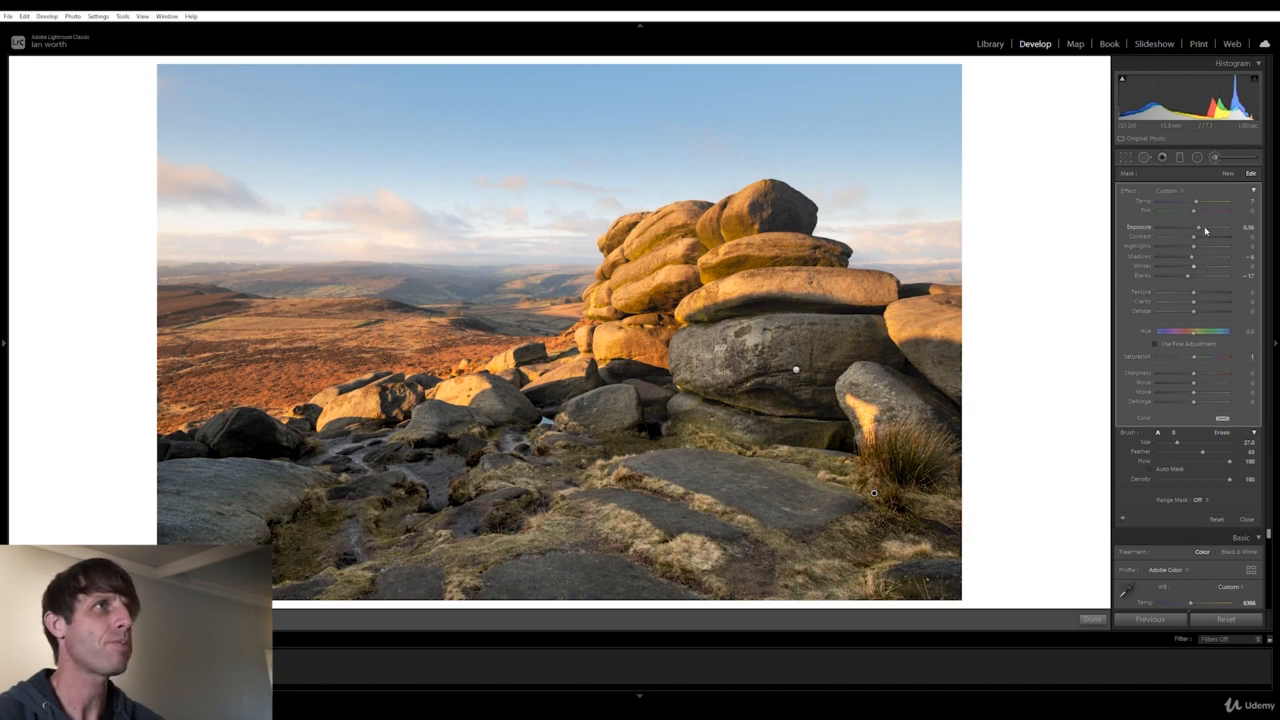
Erase the lower foreground mask from the sunlit boulder above the grass tuft with a smaller brush, and finish the brush edit
key(o)
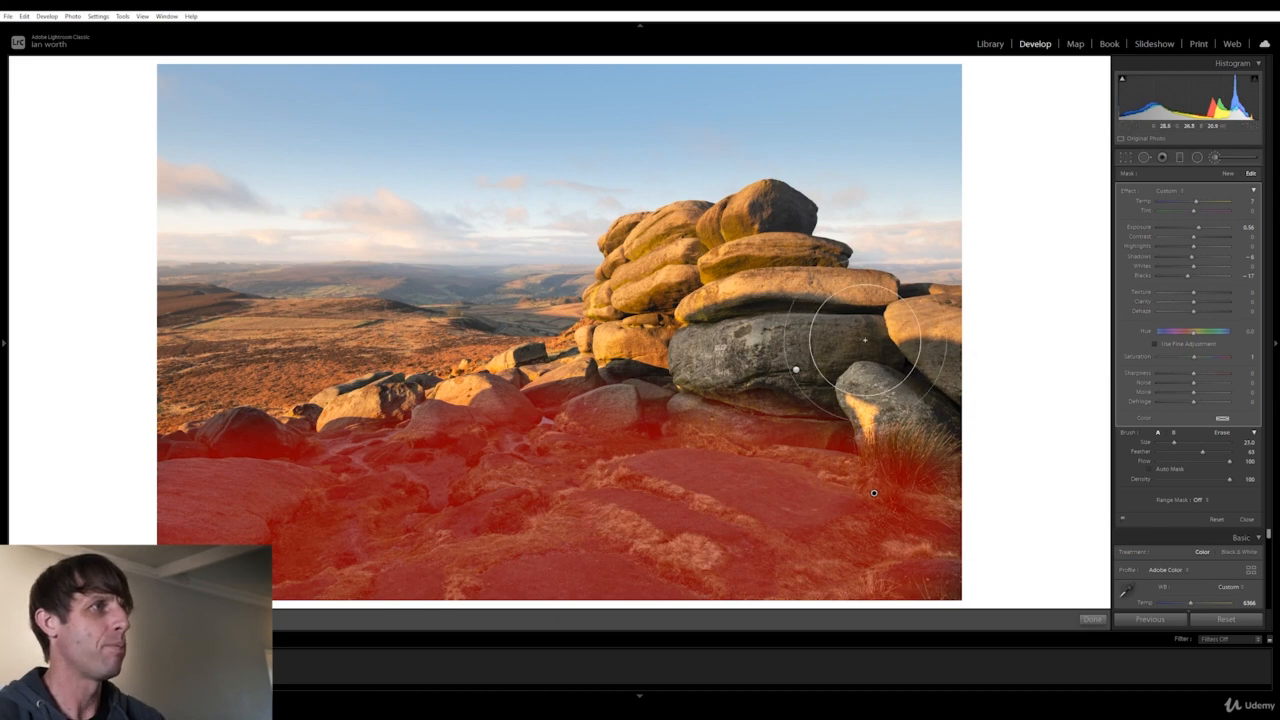
scroll(862, 372, down, 4)
scroll(870, 385, down, 2)
mouse_move(874, 399)
alt+mouse_down()
mouse_move(825, 395)
mouse_move(910, 423)
mouse_move(785, 375)
mouse_move(887, 413)
alt+mouse_up()
key(o)
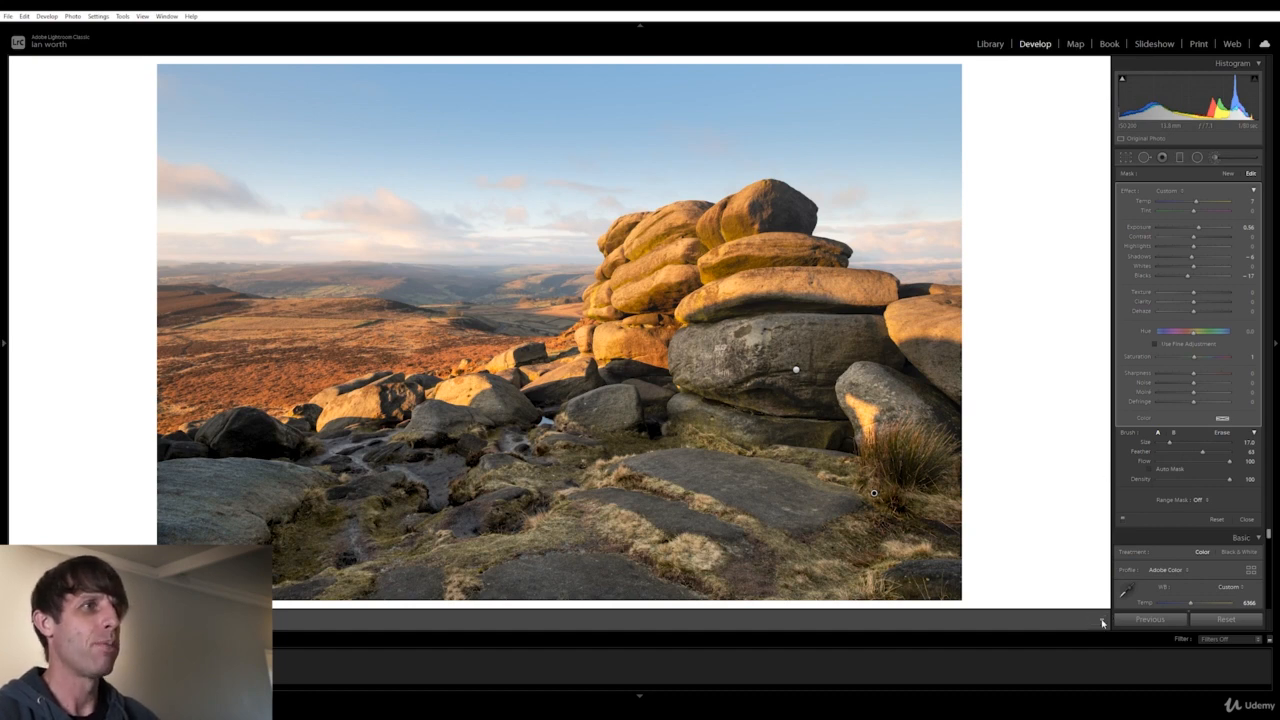
click(1095, 619)
Paint a new brush mask at Size 7 over the grass strips and wet path between the foreground slabs
click(1213, 157)
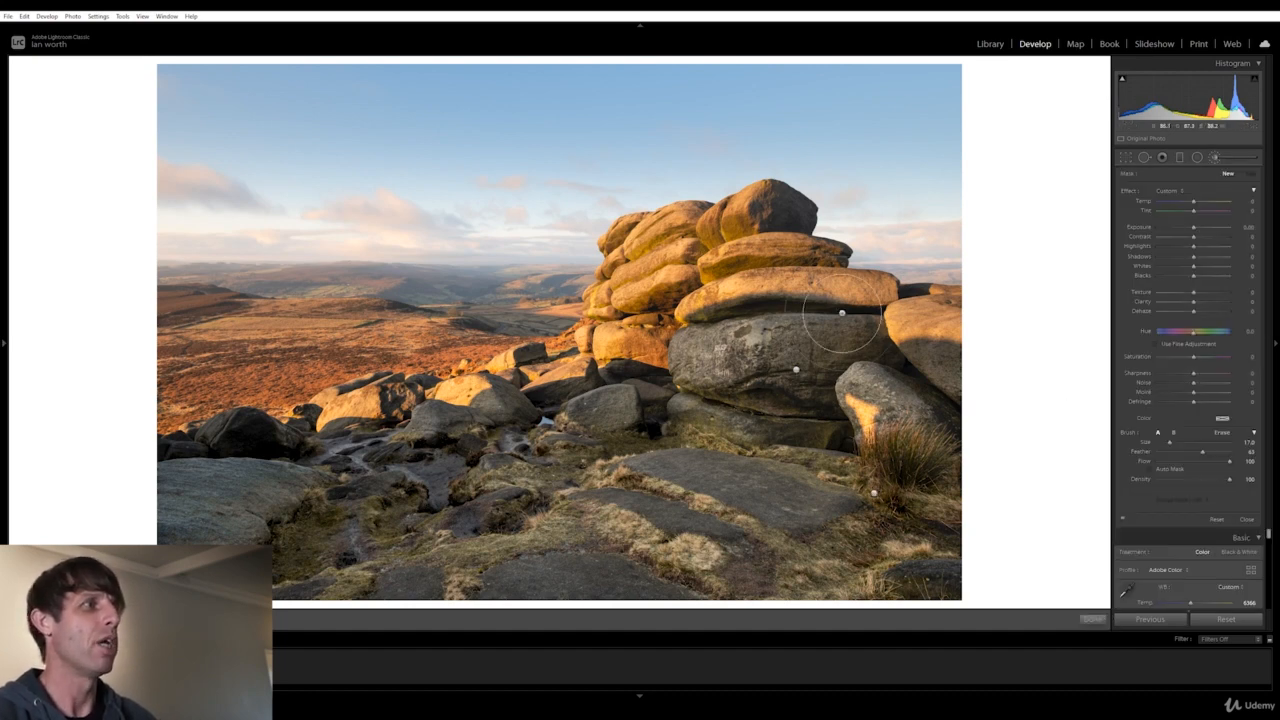
scroll(804, 521, down, 3)
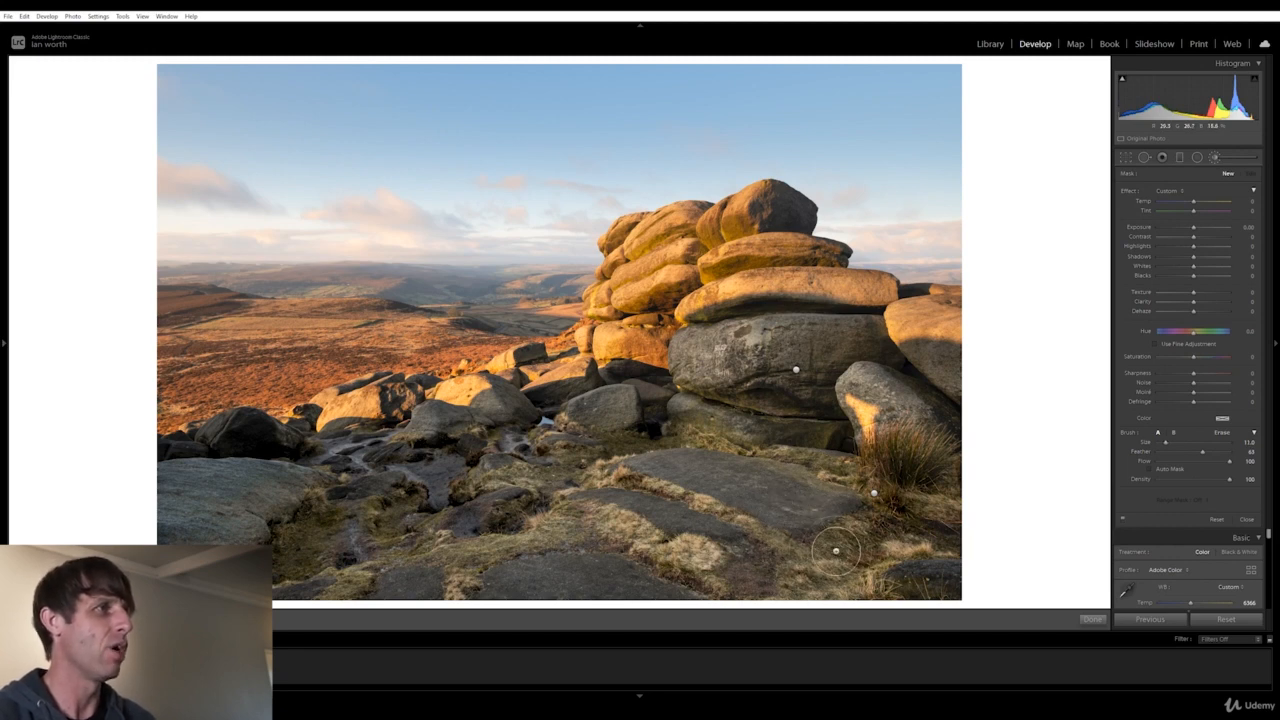
scroll(838, 551, down, 2)
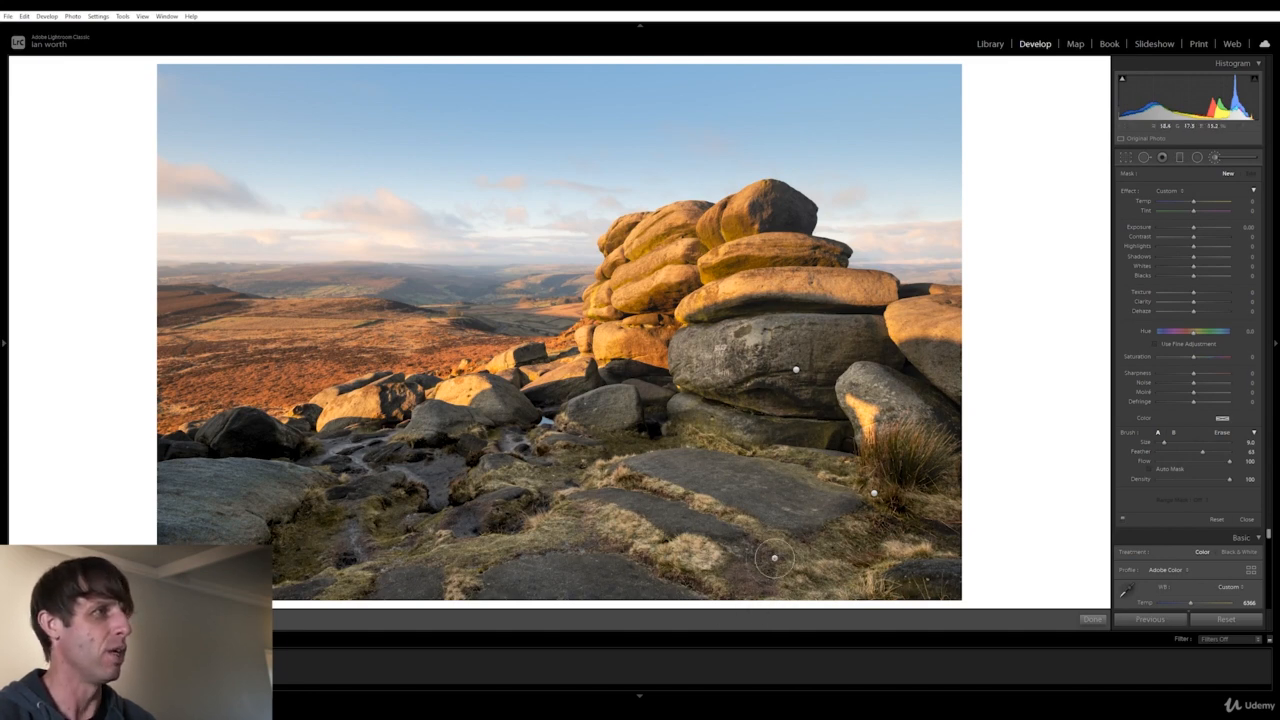
scroll(813, 557, down, 2)
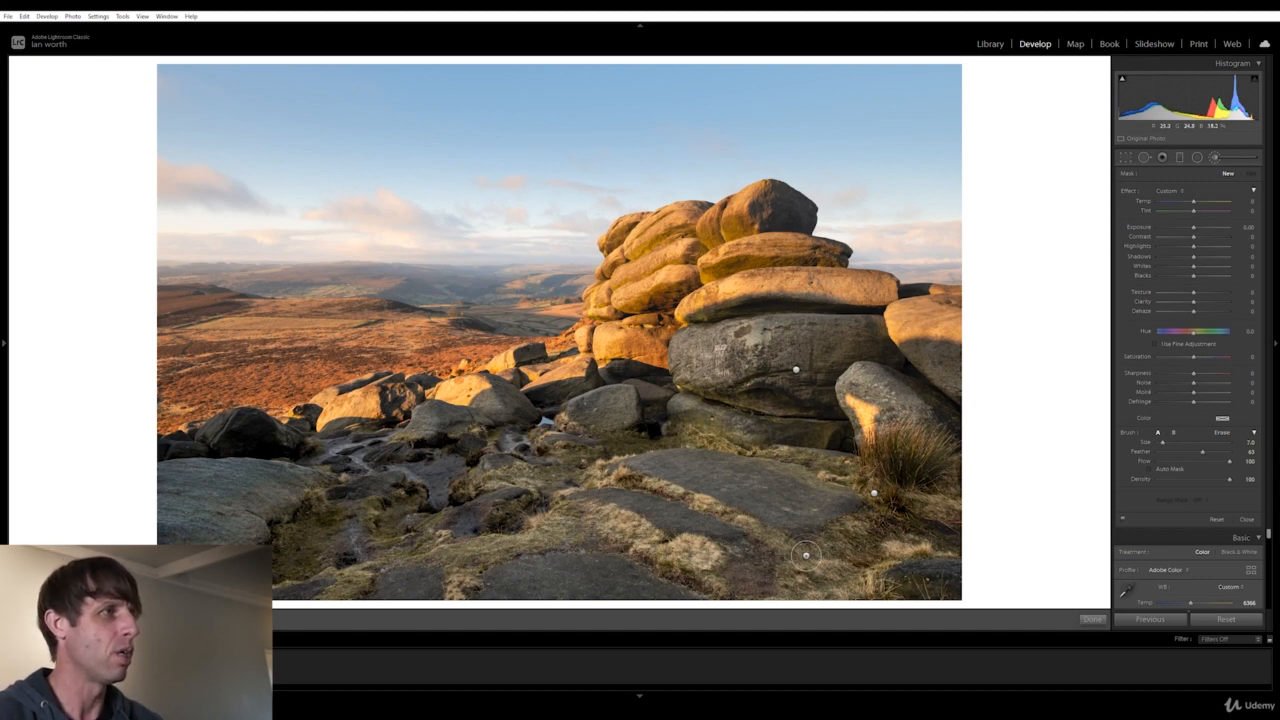
mouse_move(804, 555)
mouse_down()
mouse_move(655, 480)
mouse_move(545, 468)
mouse_move(436, 486)
mouse_move(338, 446)
mouse_up()
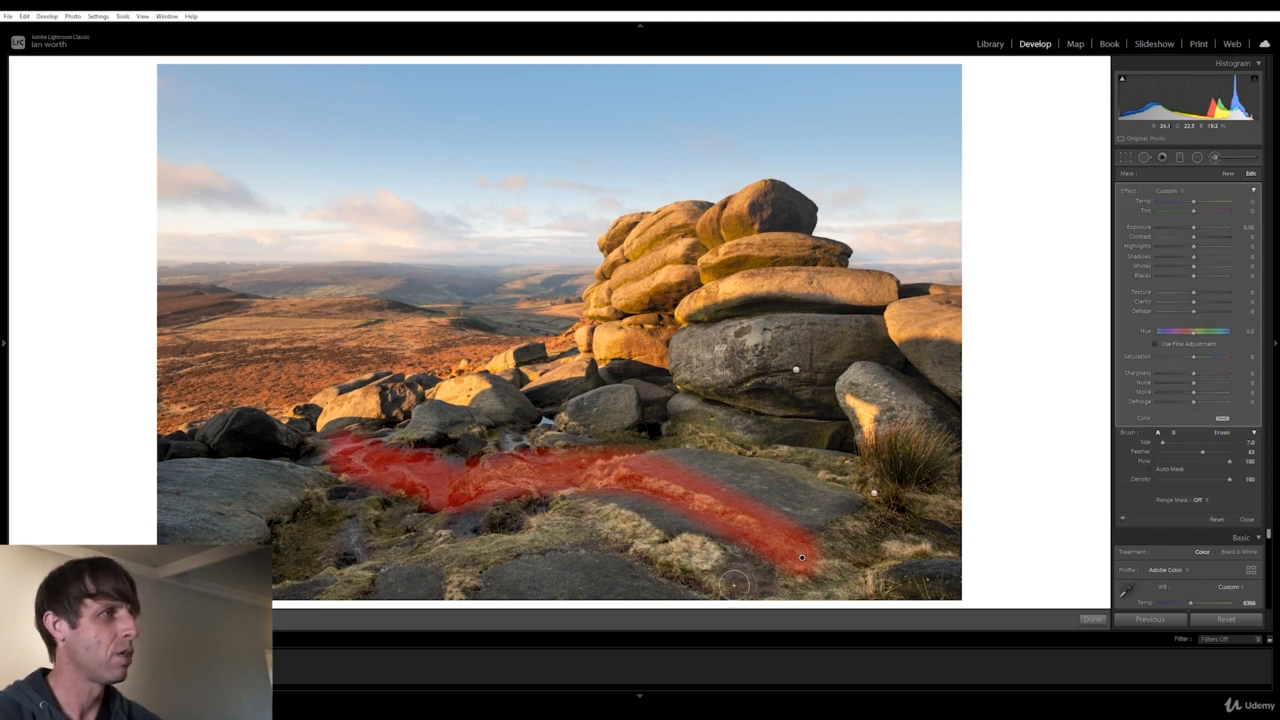
mouse_move(733, 585)
mouse_down()
mouse_move(580, 515)
mouse_move(431, 543)
mouse_move(388, 535)
mouse_move(392, 488)
mouse_move(368, 535)
mouse_move(346, 521)
mouse_move(350, 446)
mouse_up()
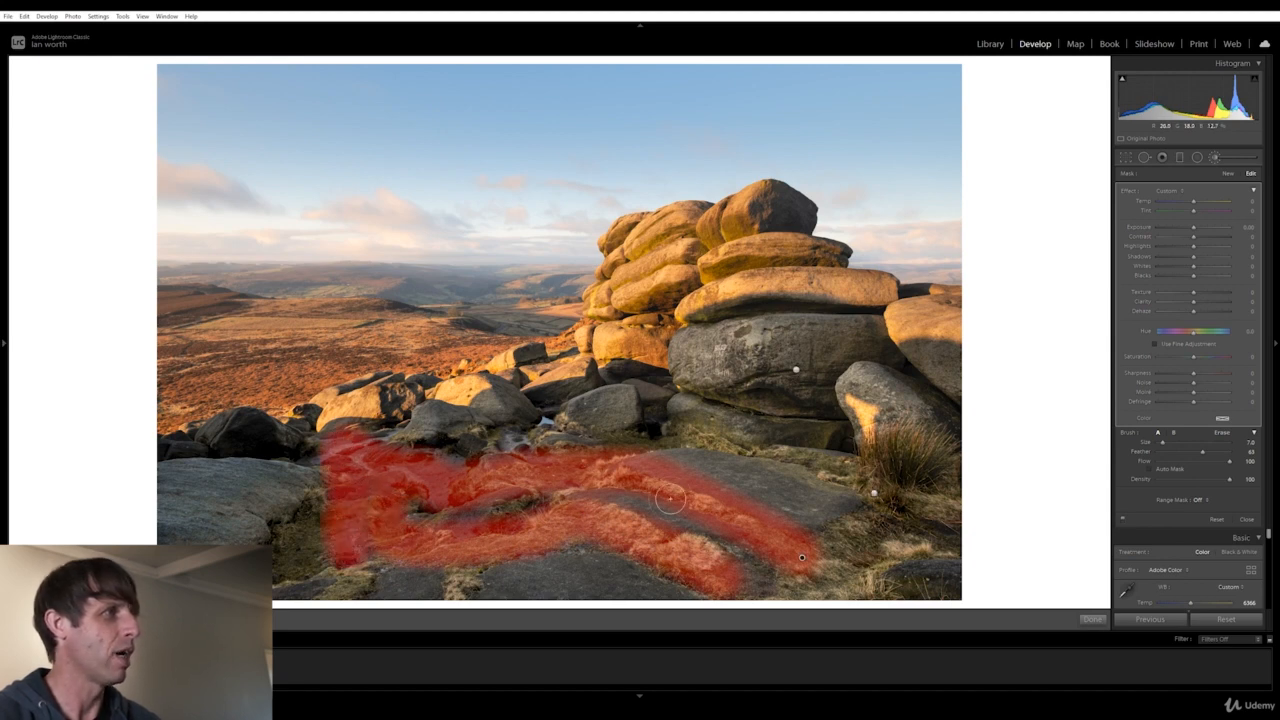
mouse_move(835, 470)
mouse_down()
mouse_move(667, 431)
mouse_move(572, 451)
mouse_move(506, 439)
mouse_move(516, 436)
mouse_move(455, 446)
mouse_up()
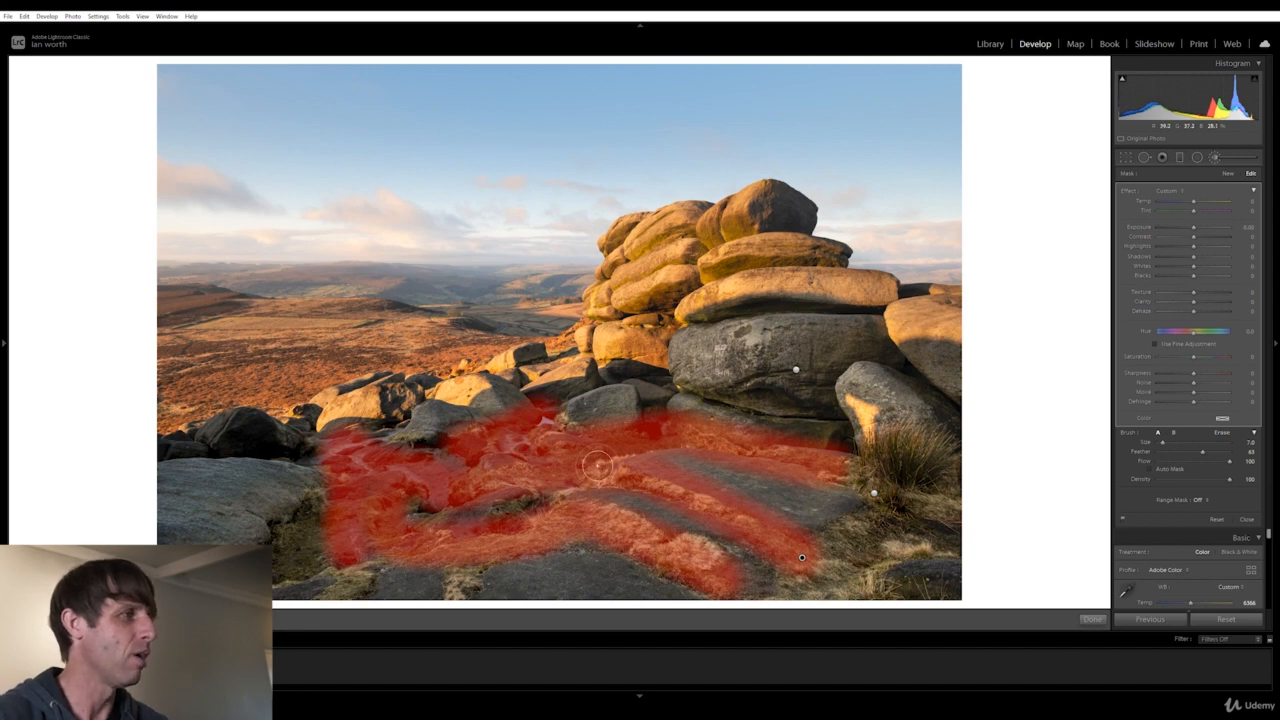
Erase the grass mask where it spills onto the foreground slabs and stones, and refine its coverage near the lower grass strip
key(alt)
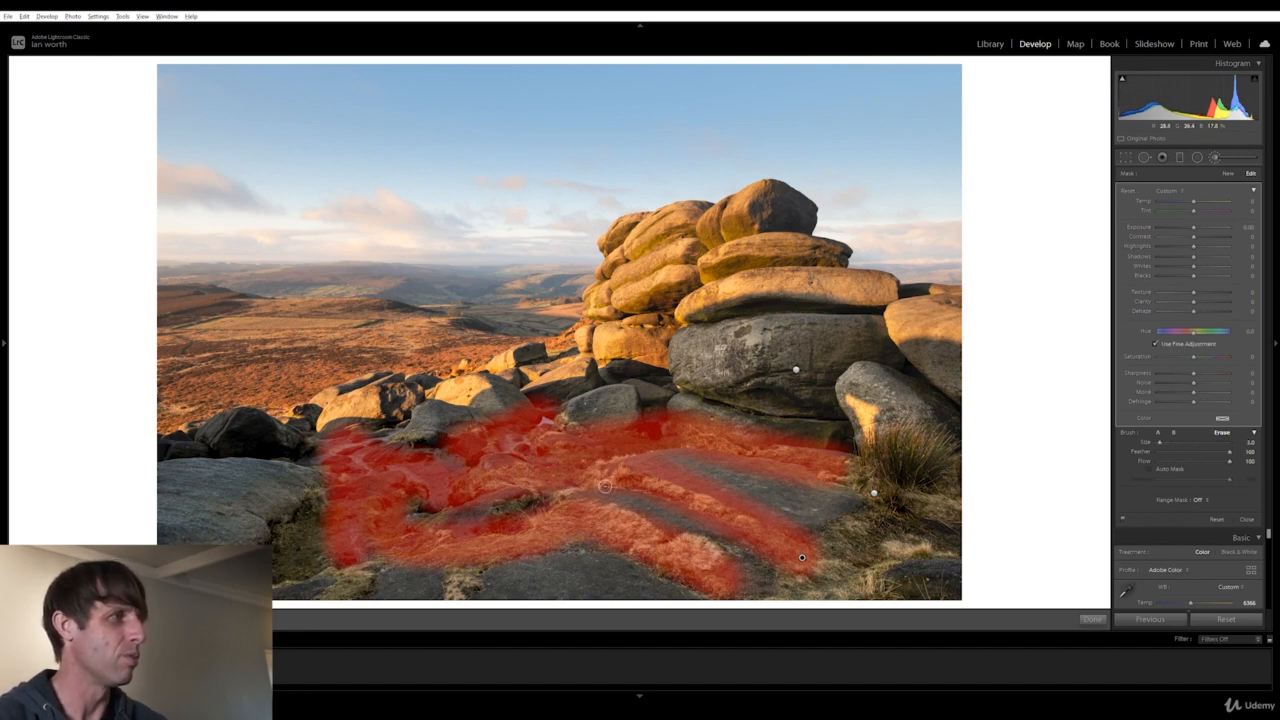
mouse_move(605, 486)
mouse_down()
mouse_move(589, 494)
mouse_move(728, 543)
mouse_move(781, 582)
mouse_move(727, 536)
mouse_move(617, 492)
mouse_move(660, 502)
mouse_move(778, 573)
mouse_move(727, 535)
mouse_up()
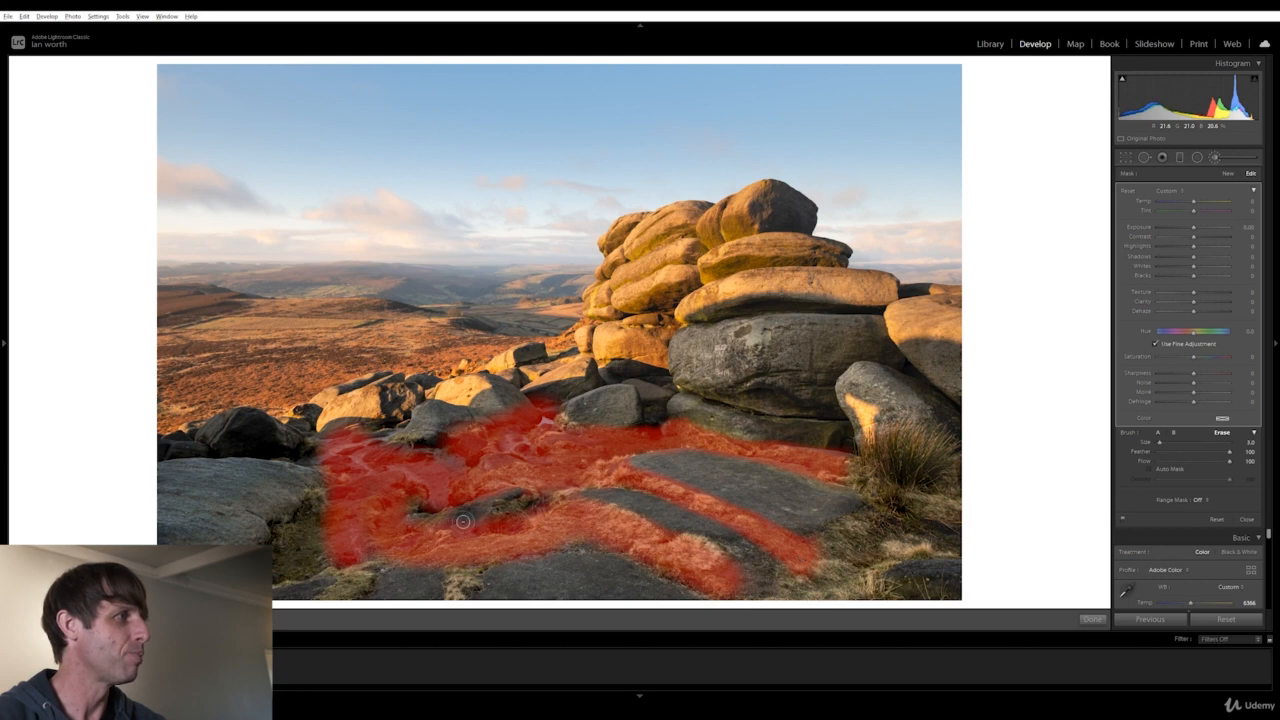
mouse_move(463, 521)
mouse_down()
mouse_move(533, 492)
mouse_move(454, 519)
mouse_up()
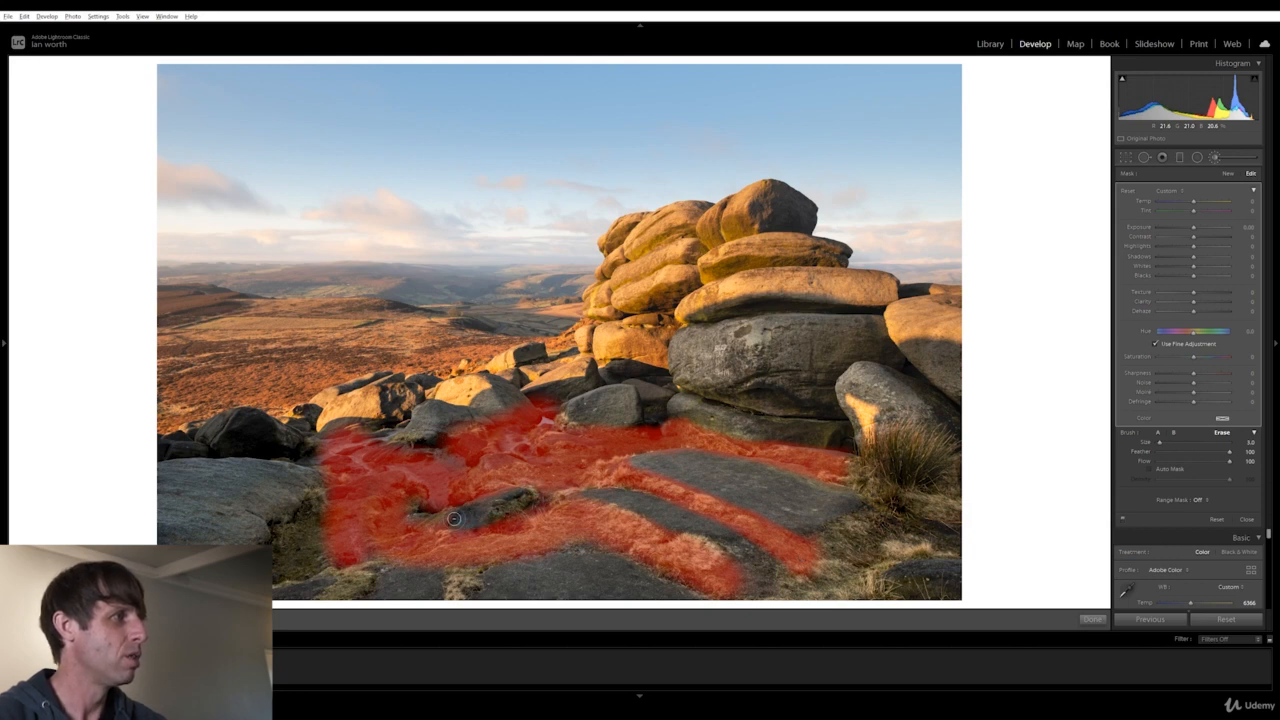
mouse_move(321, 541)
mouse_down()
mouse_move(324, 495)
mouse_move(323, 546)
mouse_move(336, 499)
mouse_move(367, 489)
mouse_move(330, 496)
mouse_move(329, 512)
mouse_move(395, 487)
mouse_move(358, 487)
mouse_move(377, 477)
mouse_move(333, 506)
mouse_move(345, 563)
mouse_up()
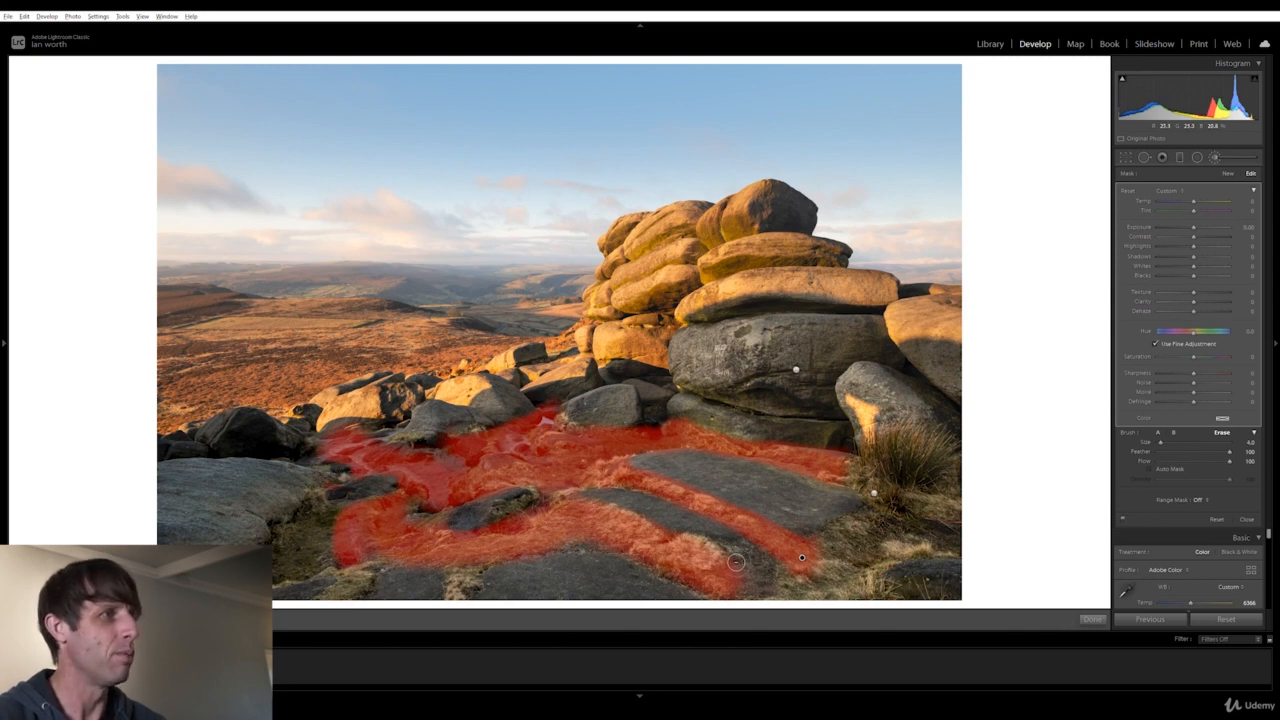
mouse_move(742, 563)
mouse_down()
mouse_move(752, 570)
mouse_move(698, 566)
mouse_up()
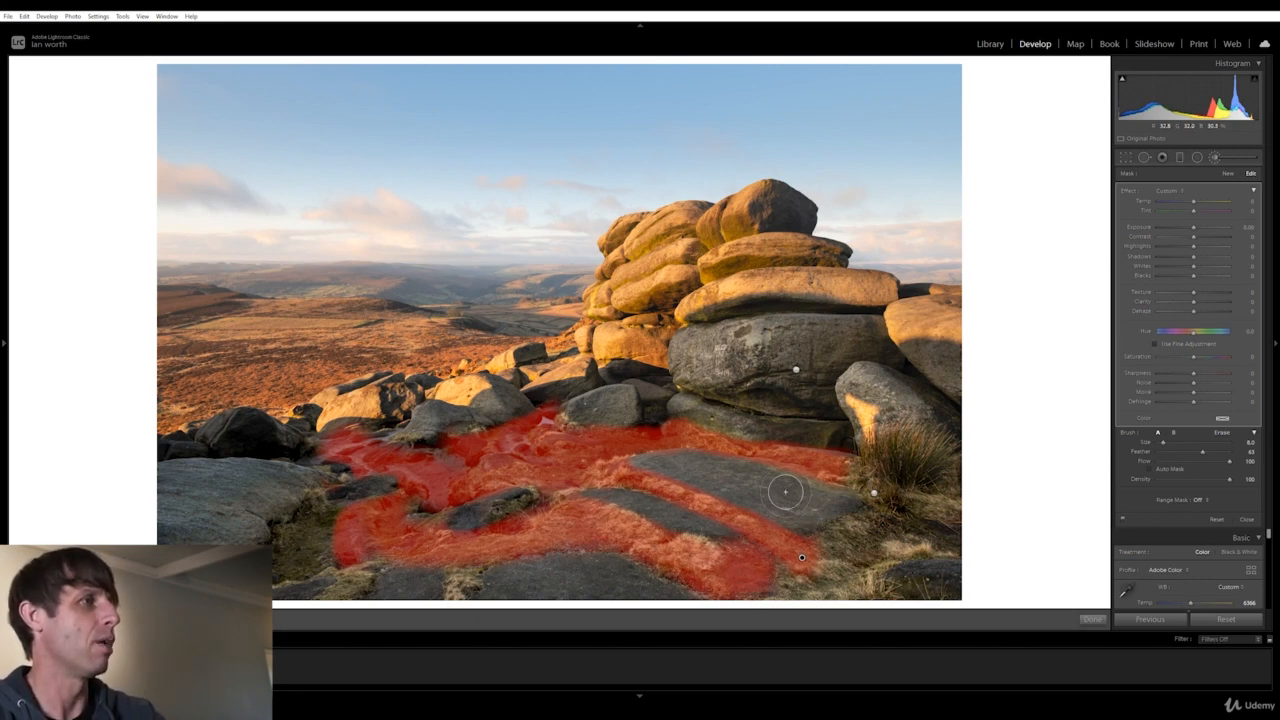
Hide the overlay and set the grass mask's Temp to 10, Tint to 4, Exposure to 0.17, Highlights to 4, Texture to 4, Clarity to 1 and Saturation to 6
key(o)
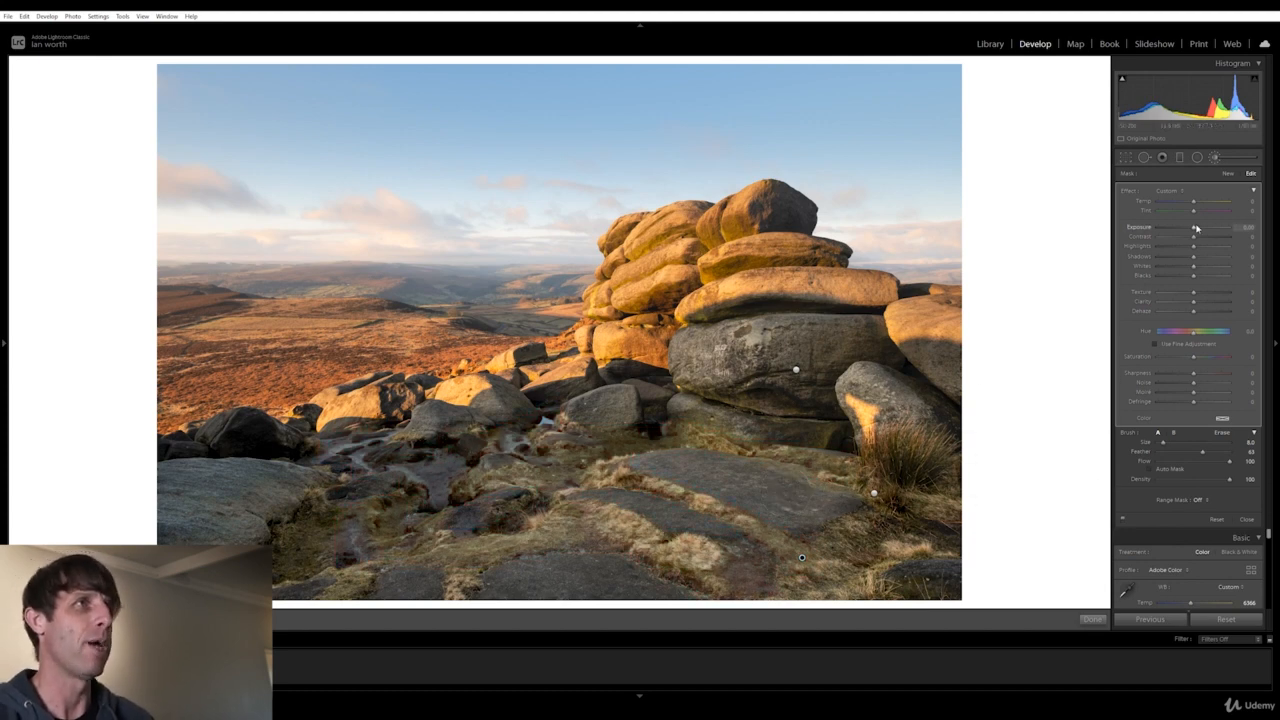
drag(1194, 230, 1195, 230)
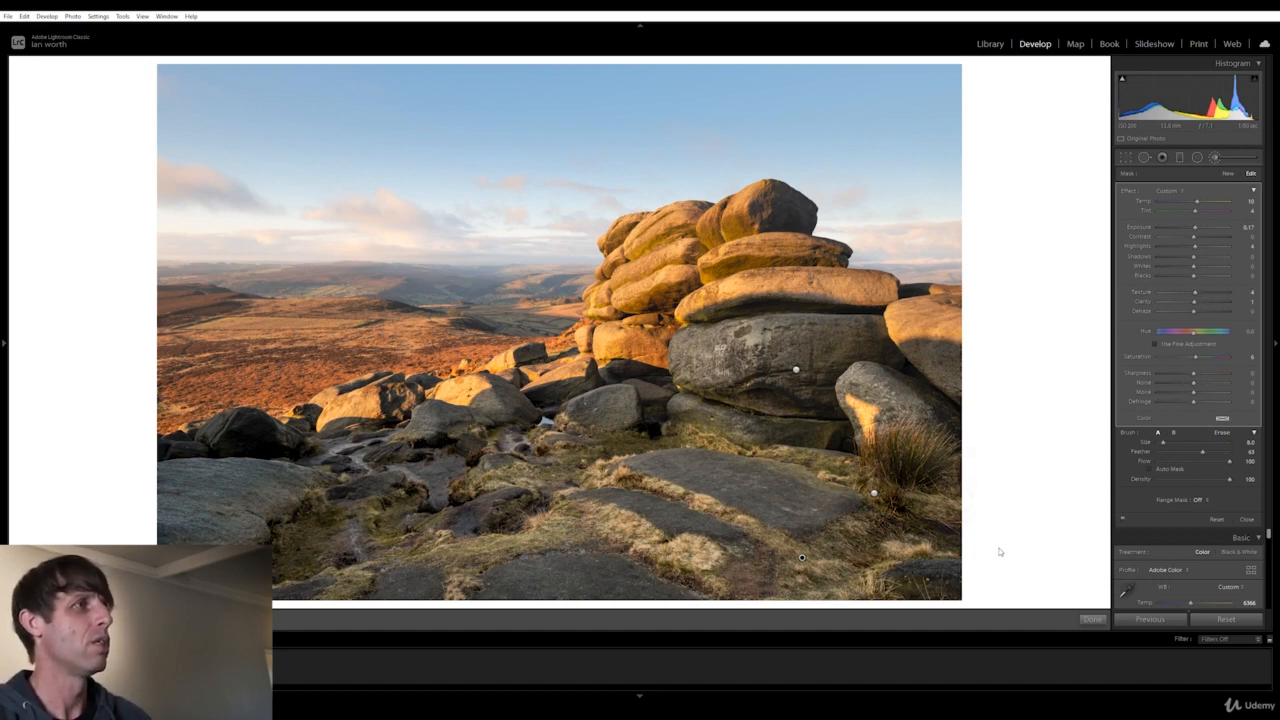
Compare the foreground with all brush adjustments off and on several times, and finish the brush edit
click(1122, 520)
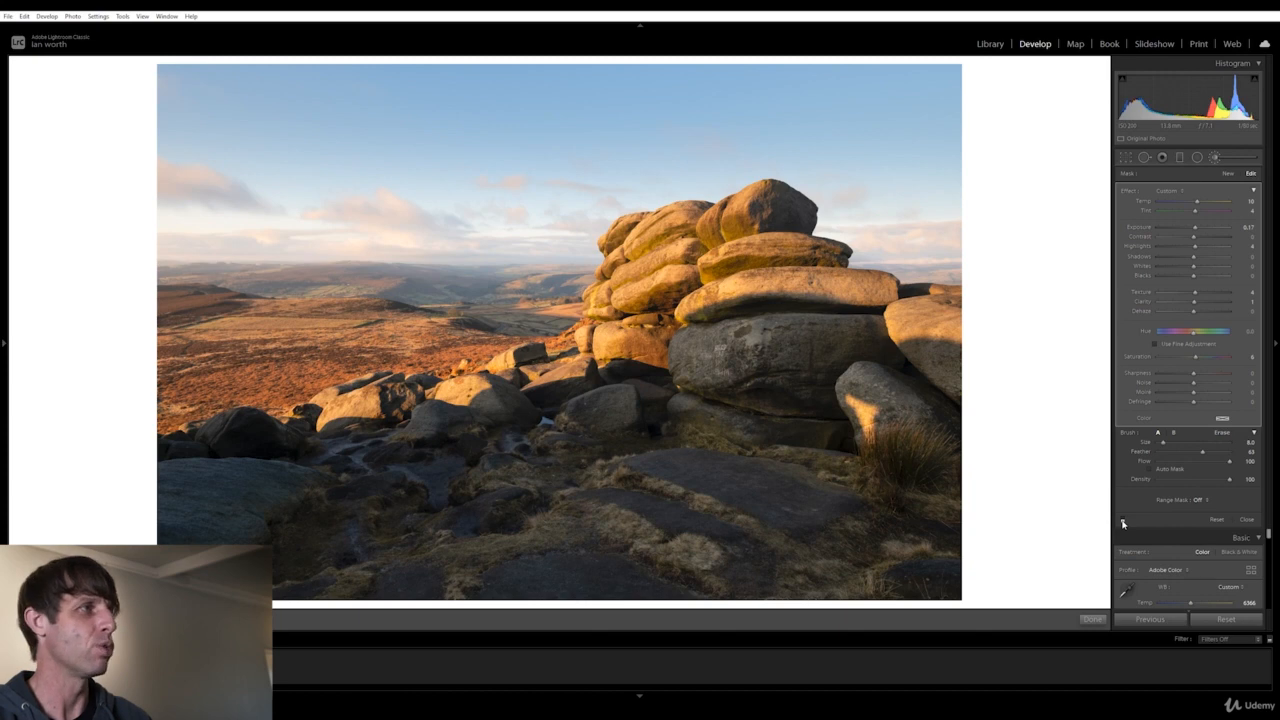
click(1122, 520)
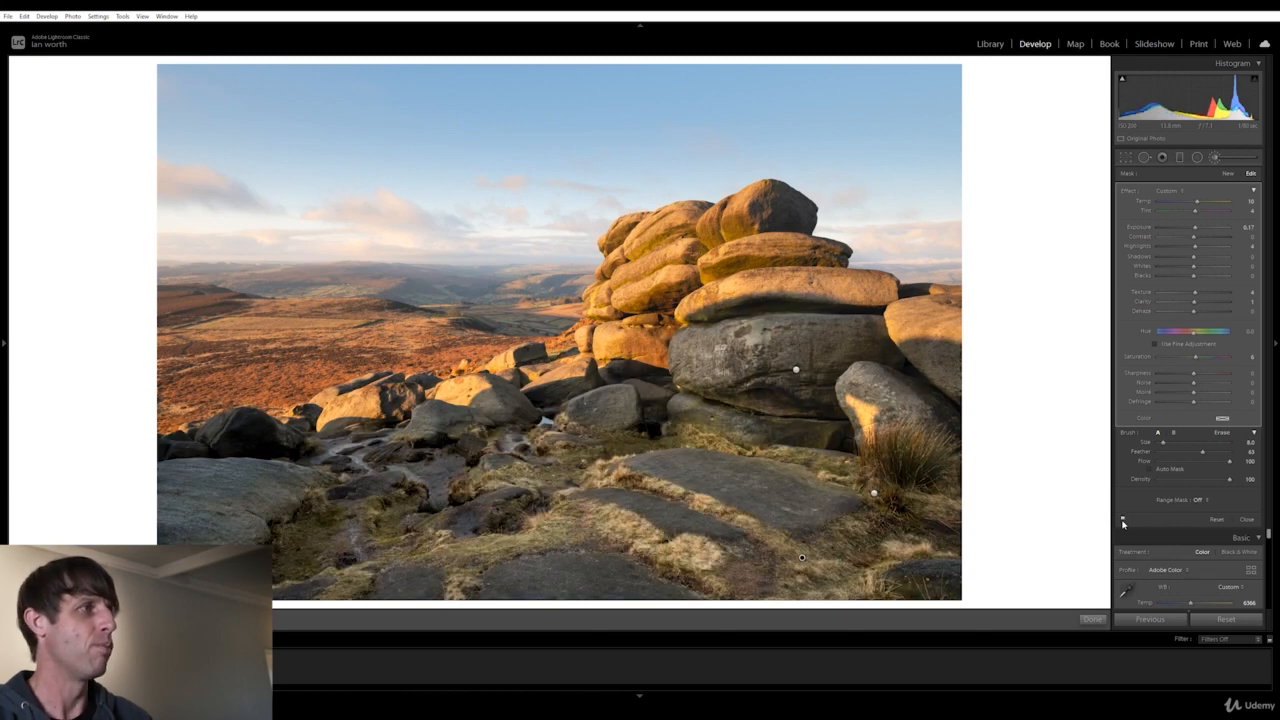
click(1123, 521)
click(1123, 521)
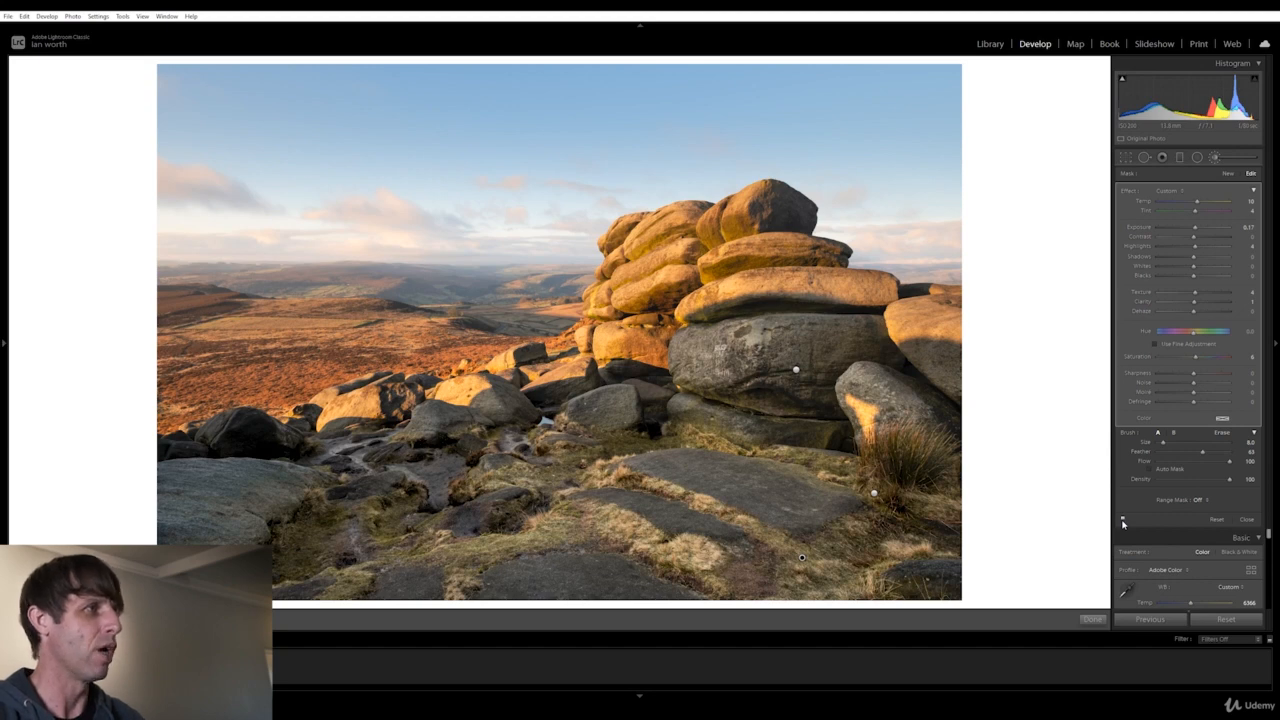
click(1123, 521)
click(1123, 521)
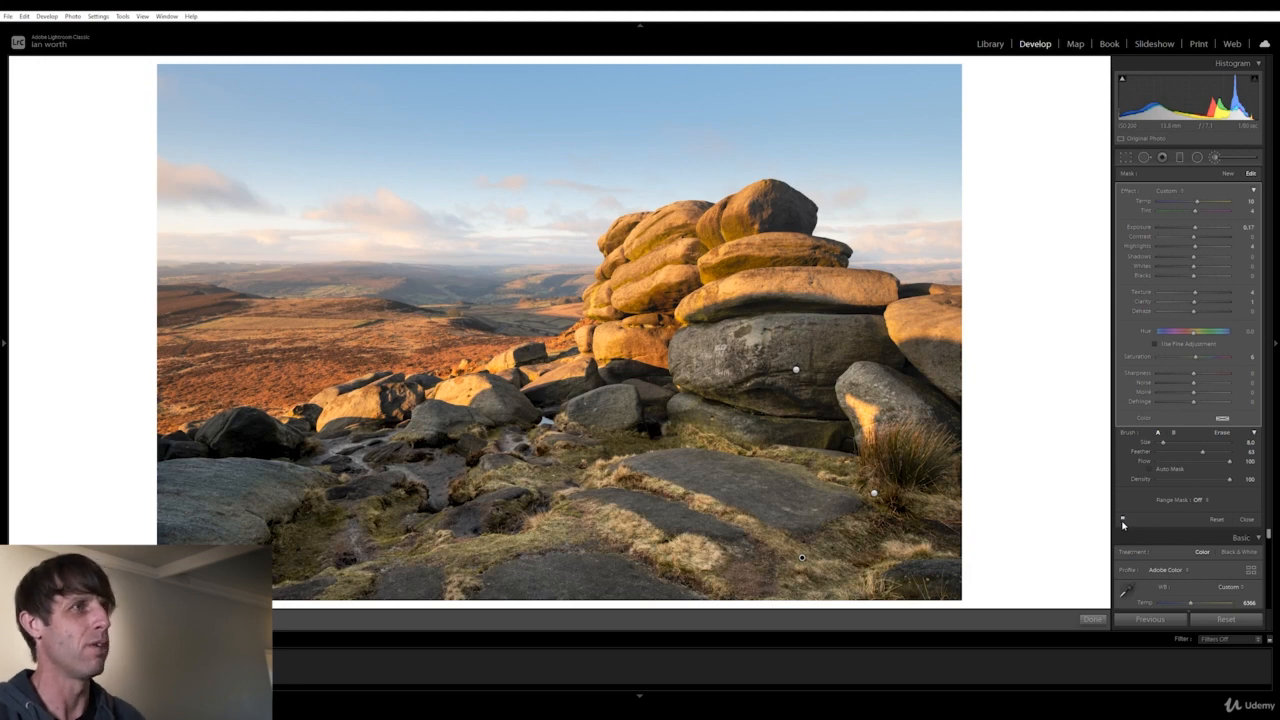
click(1123, 521)
click(1123, 521)
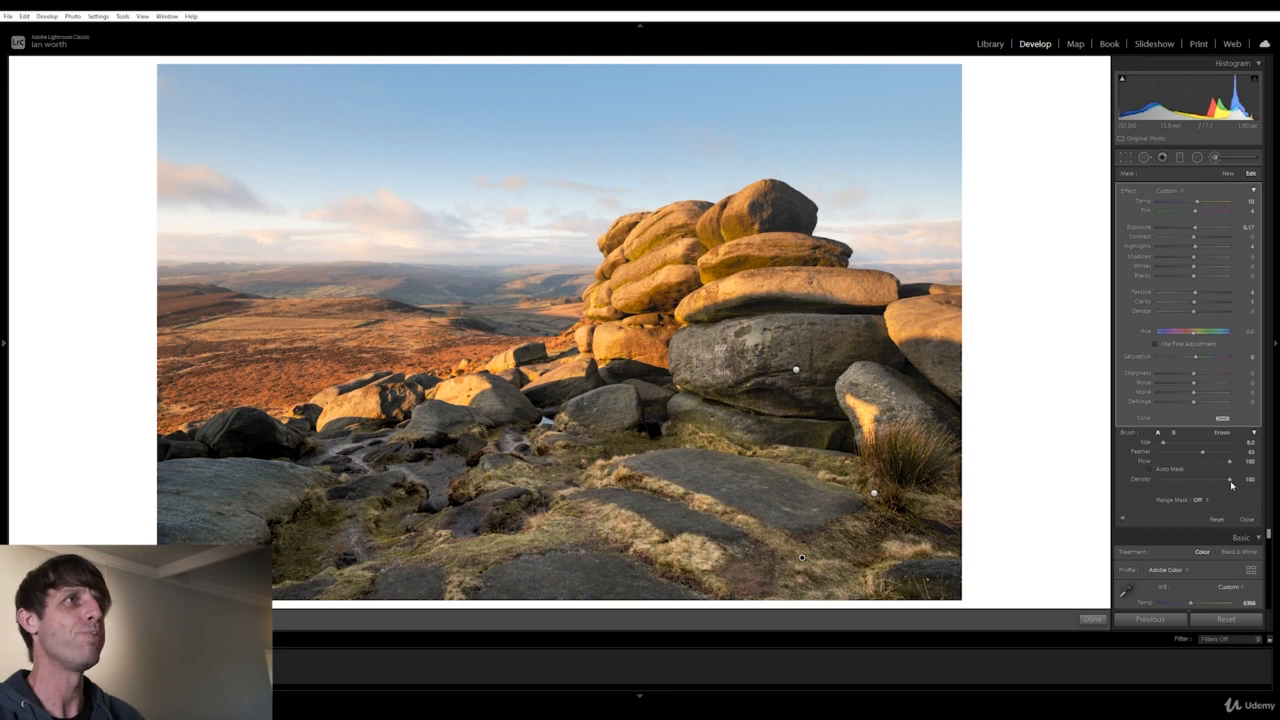
click(1091, 621)
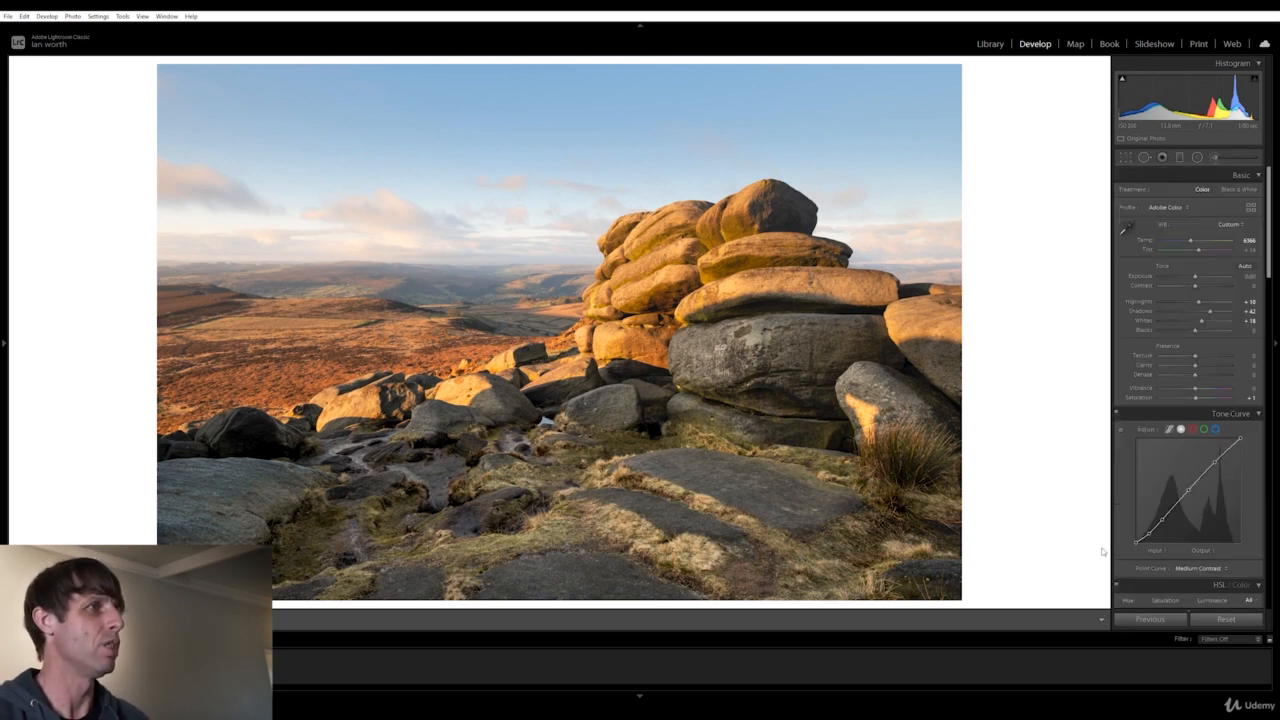
Crop the photo slightly in from its top-right corner, rotate it to an Angle of -0.28, and apply the crop
click(1126, 158)
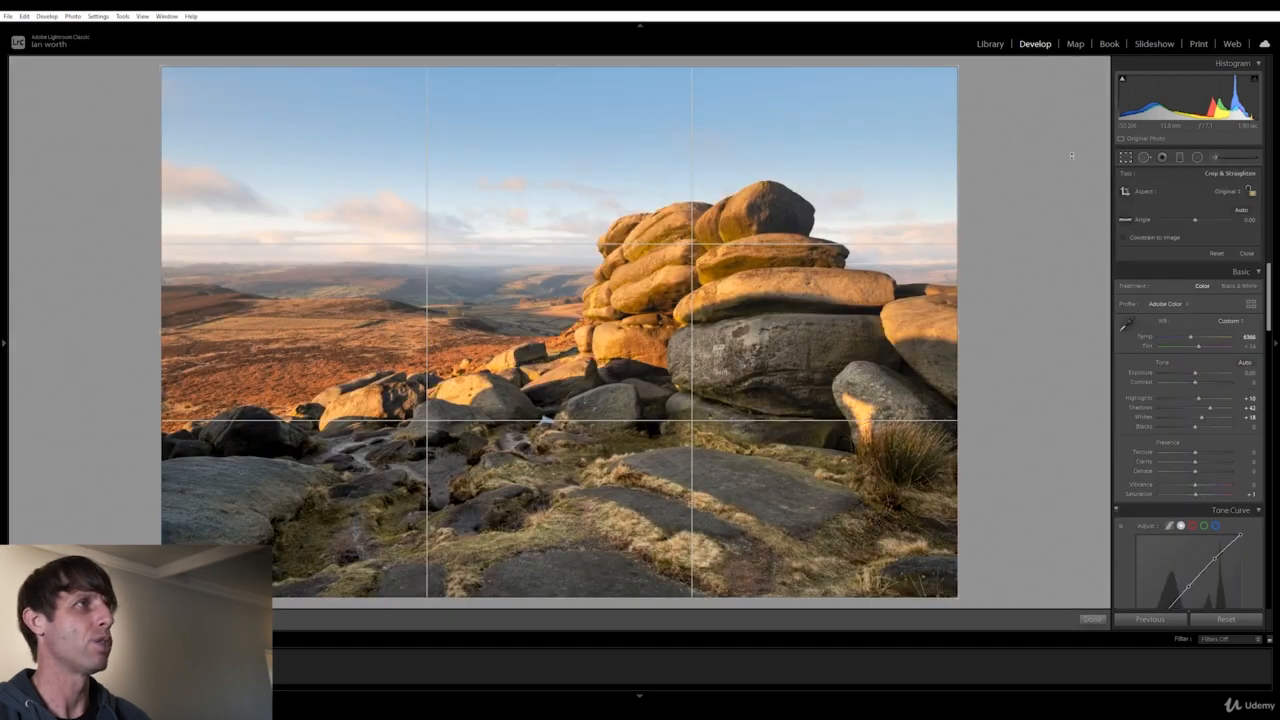
drag(956, 66, 940, 73)
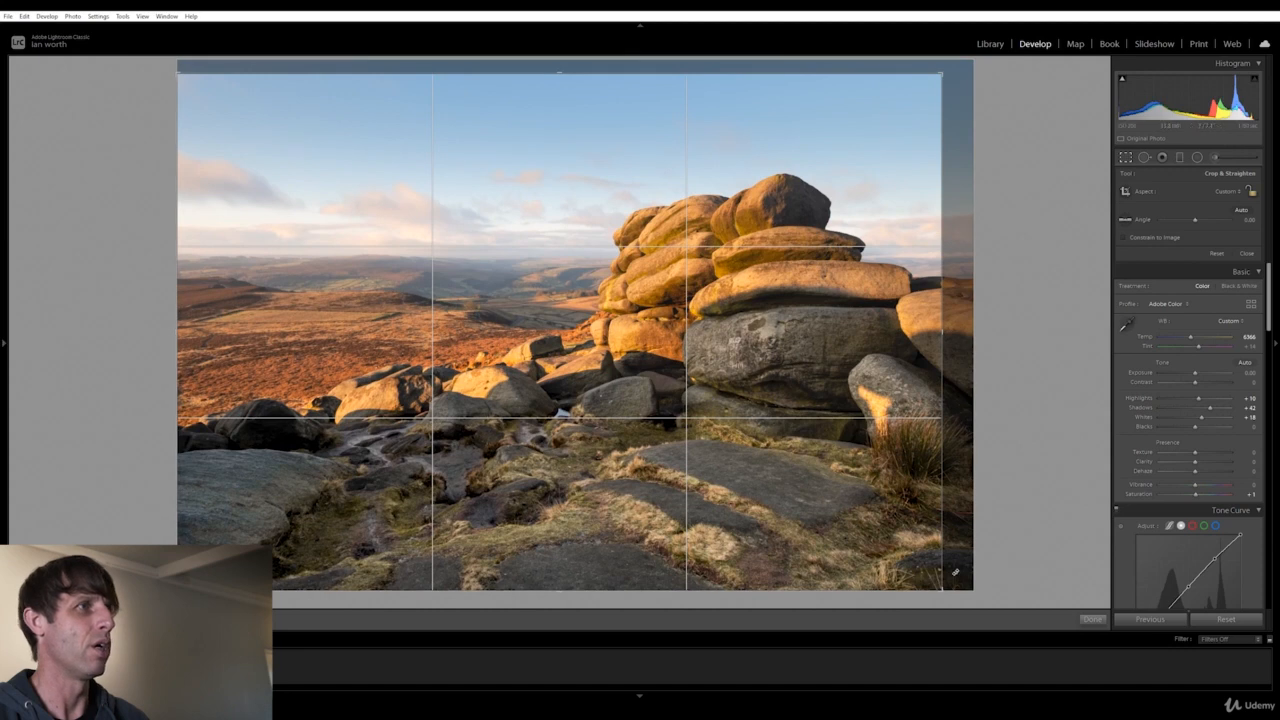
drag(957, 573, 956, 588)
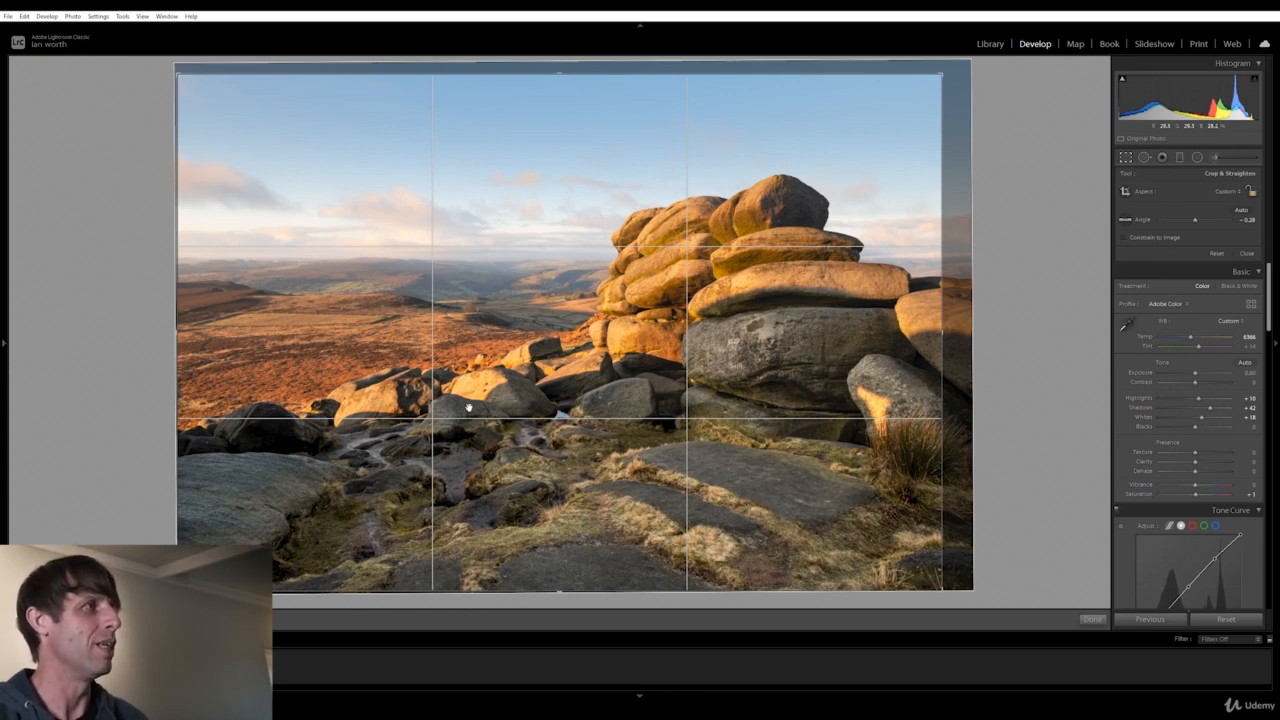
click(1095, 619)
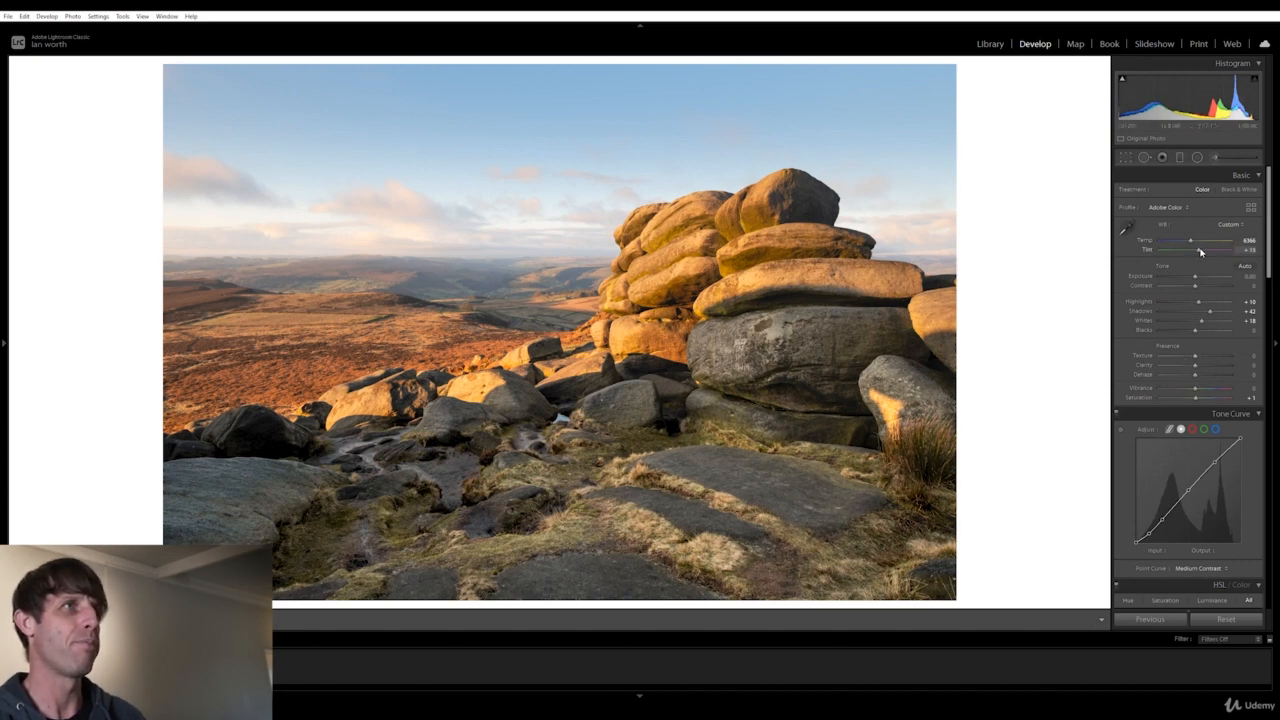
Set the photo's Tint to 19 and show the shadow clipping overlay
drag(1201, 252, 1202, 252)
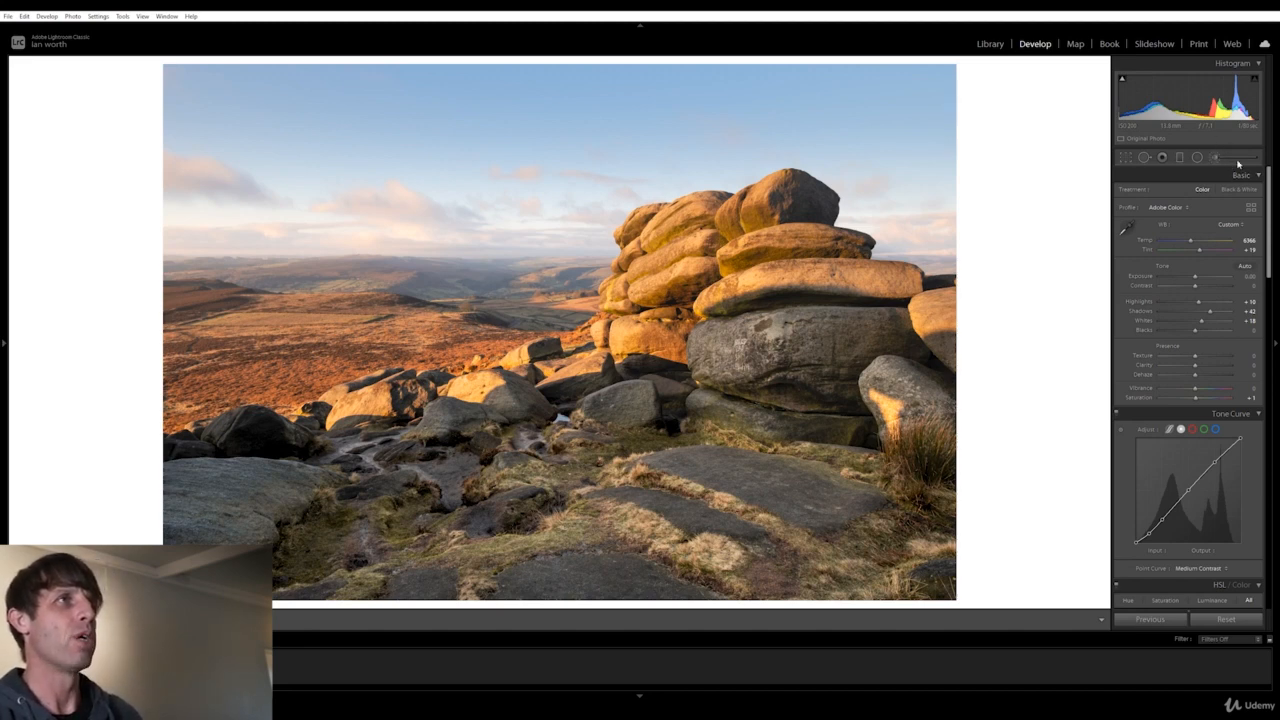
mouse_move(1120, 82)
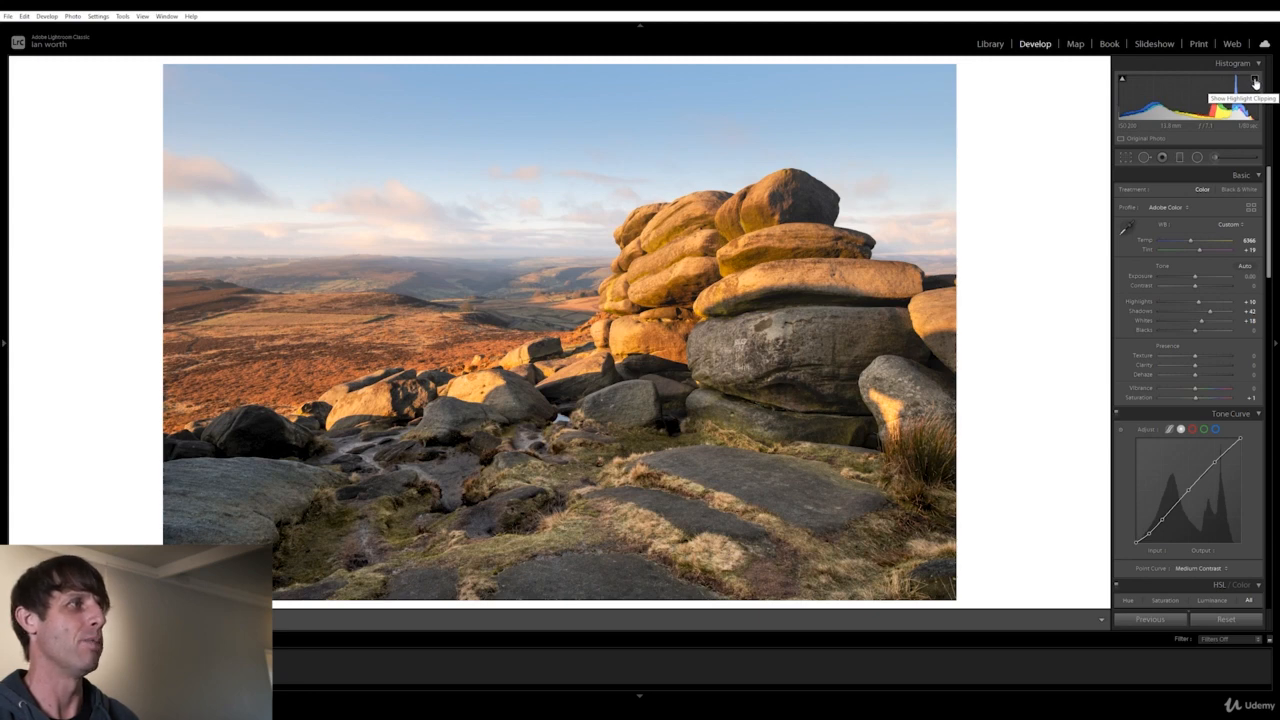
click(1121, 80)
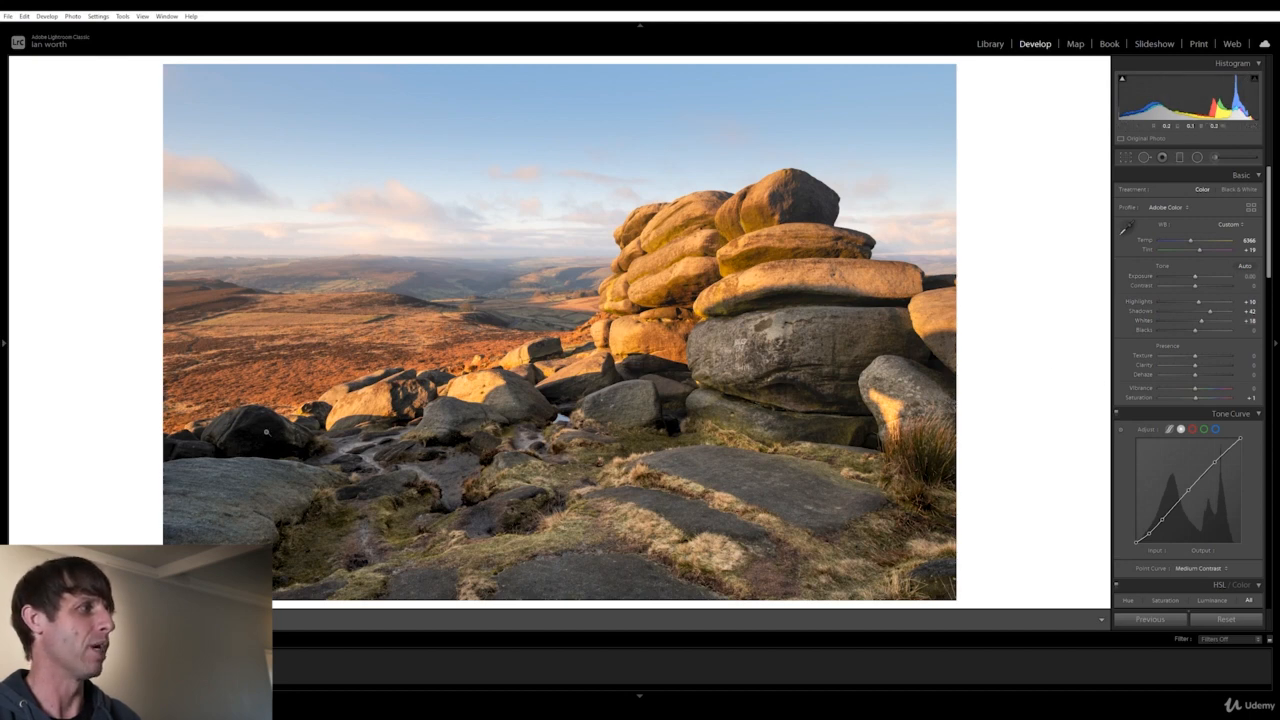
mouse_move(1123, 85)
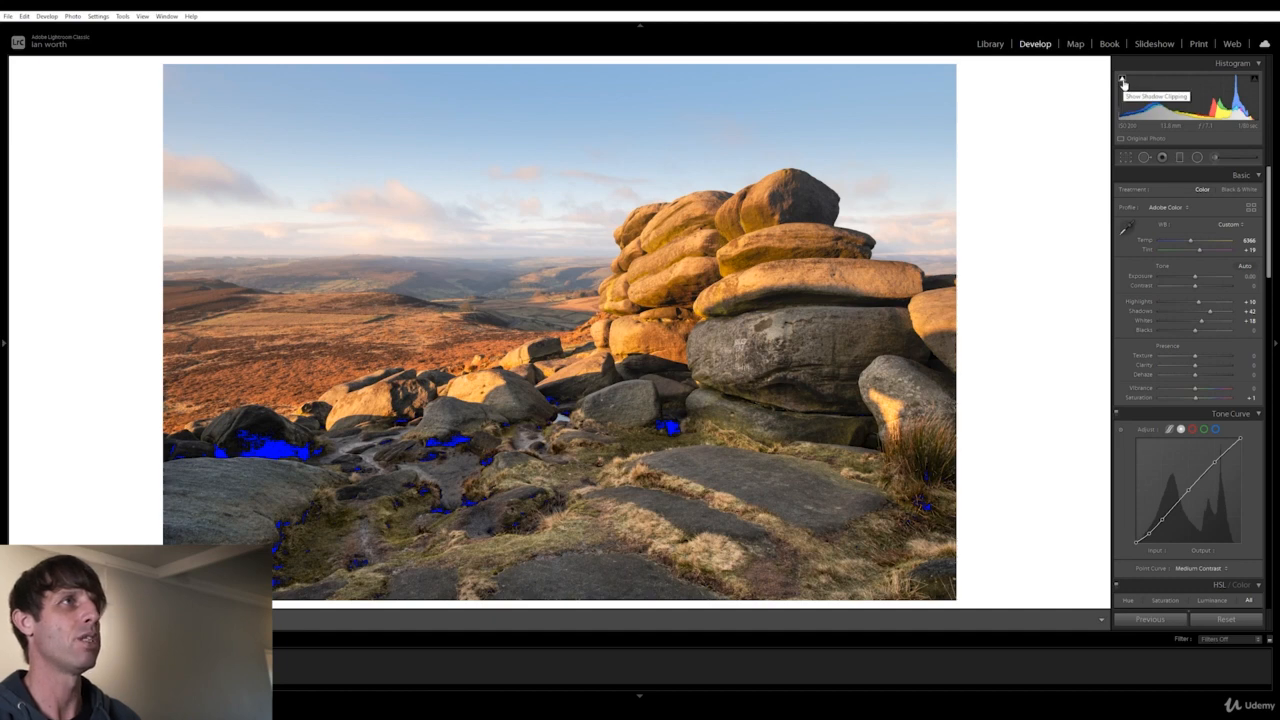
click(1123, 82)
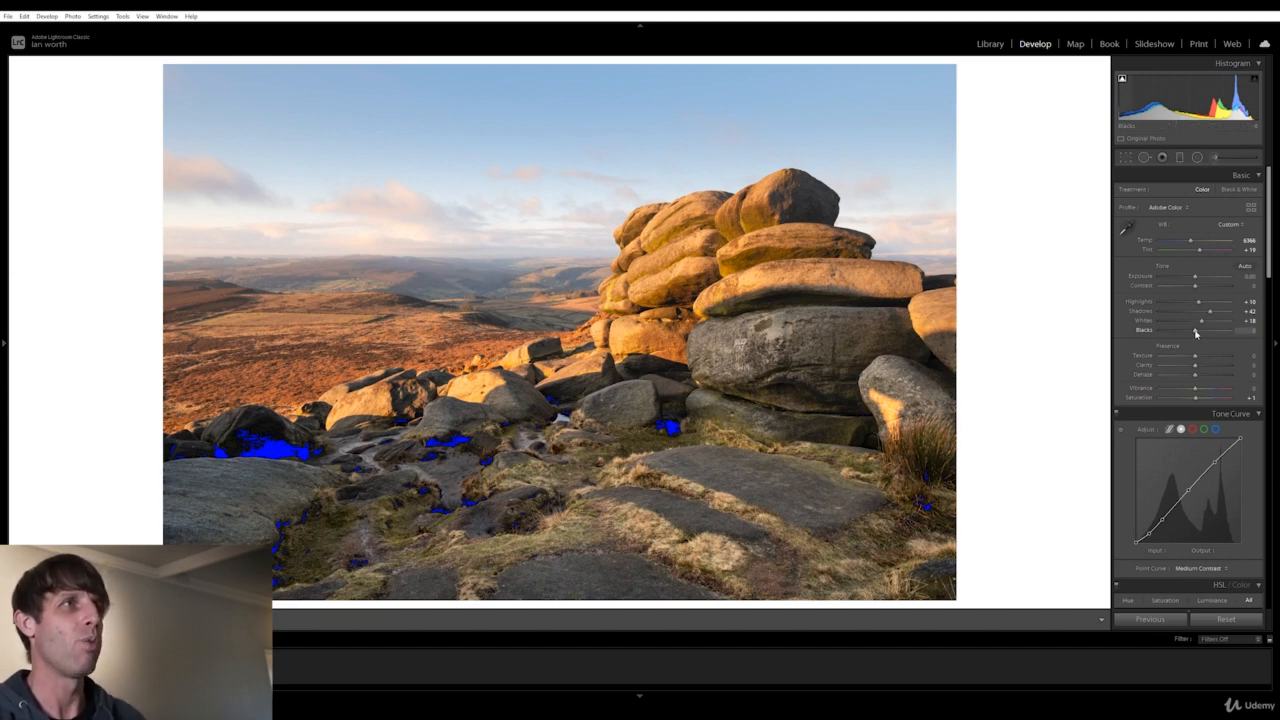
Try lifting the photo's global Blacks to 77, reduce the amount, and reset Blacks to its default
drag(1196, 333, 1224, 331)
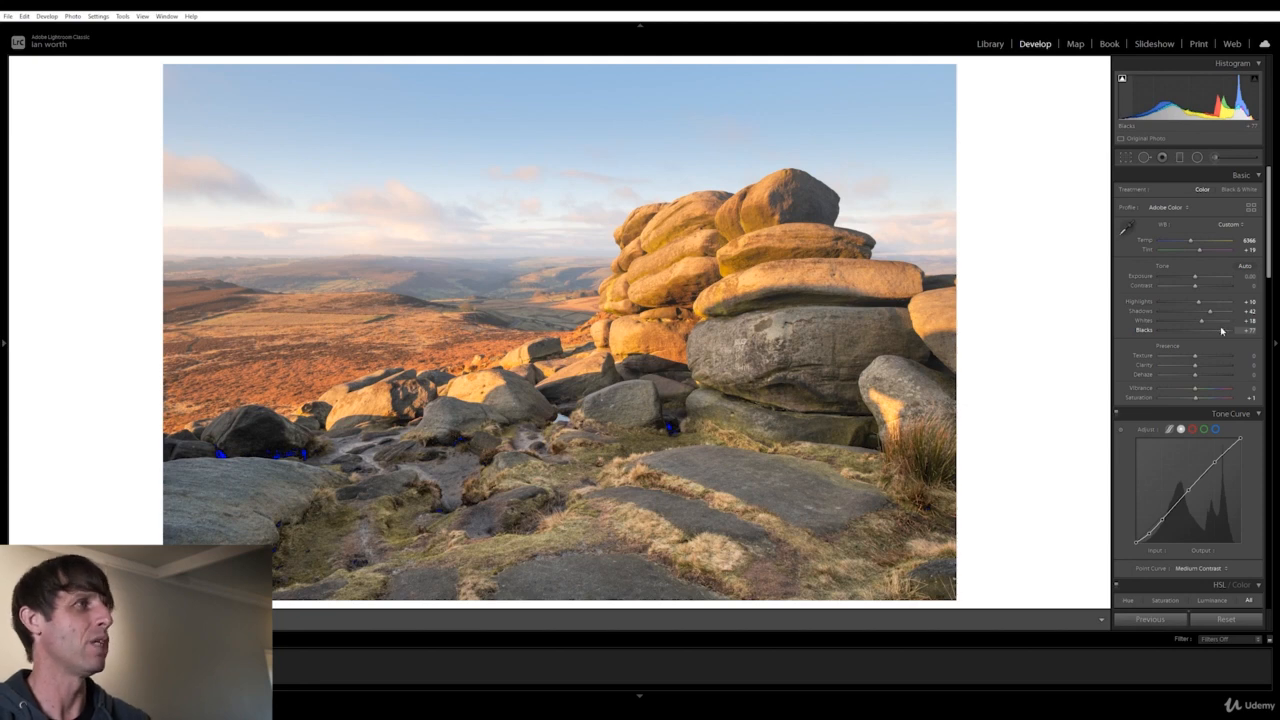
drag(1221, 331, 1206, 332)
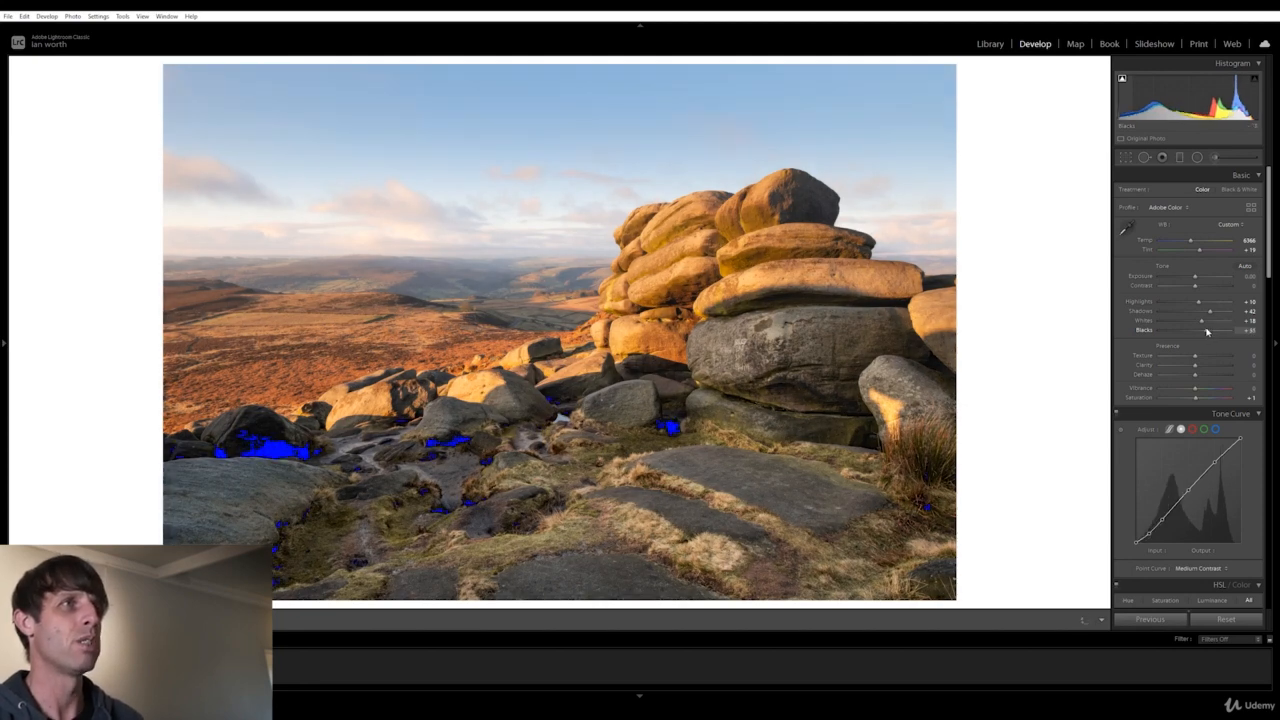
double_click(1206, 331)
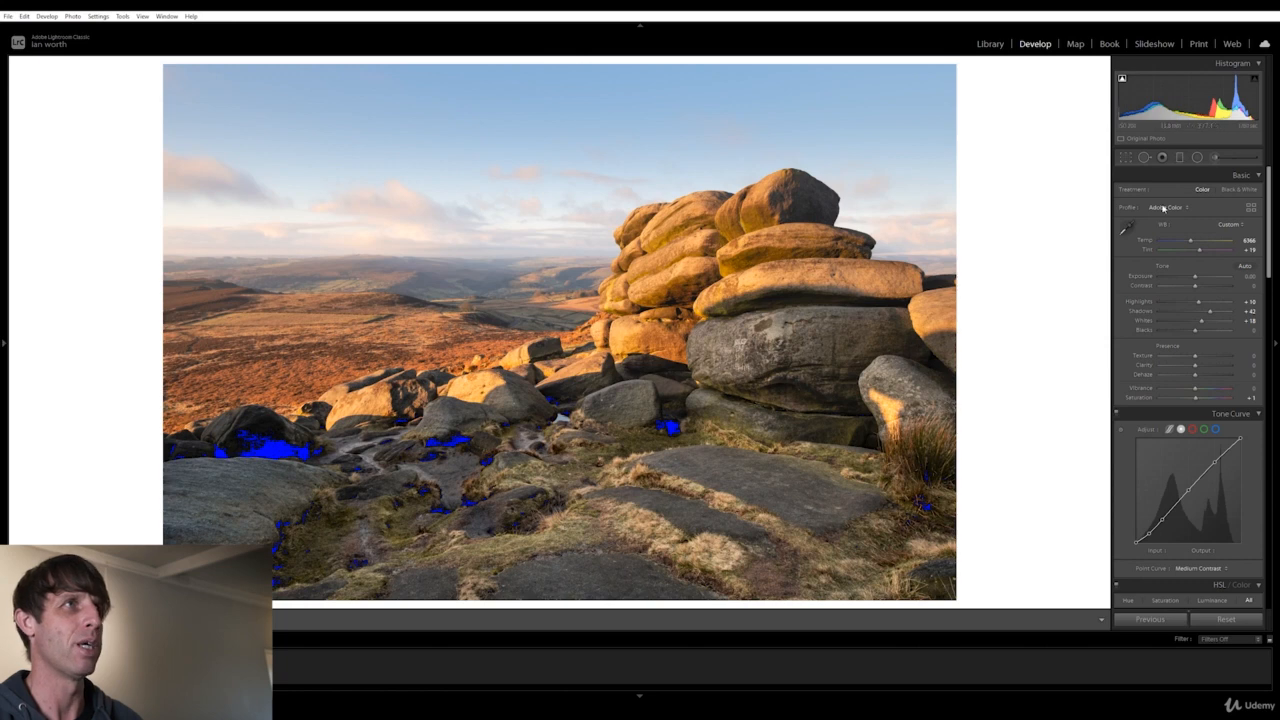
Try brushing a new mask over the clipped dark rock at the photo's lower left with raised Blacks, reset its Blacks, and finish the brush edit
click(1215, 157)
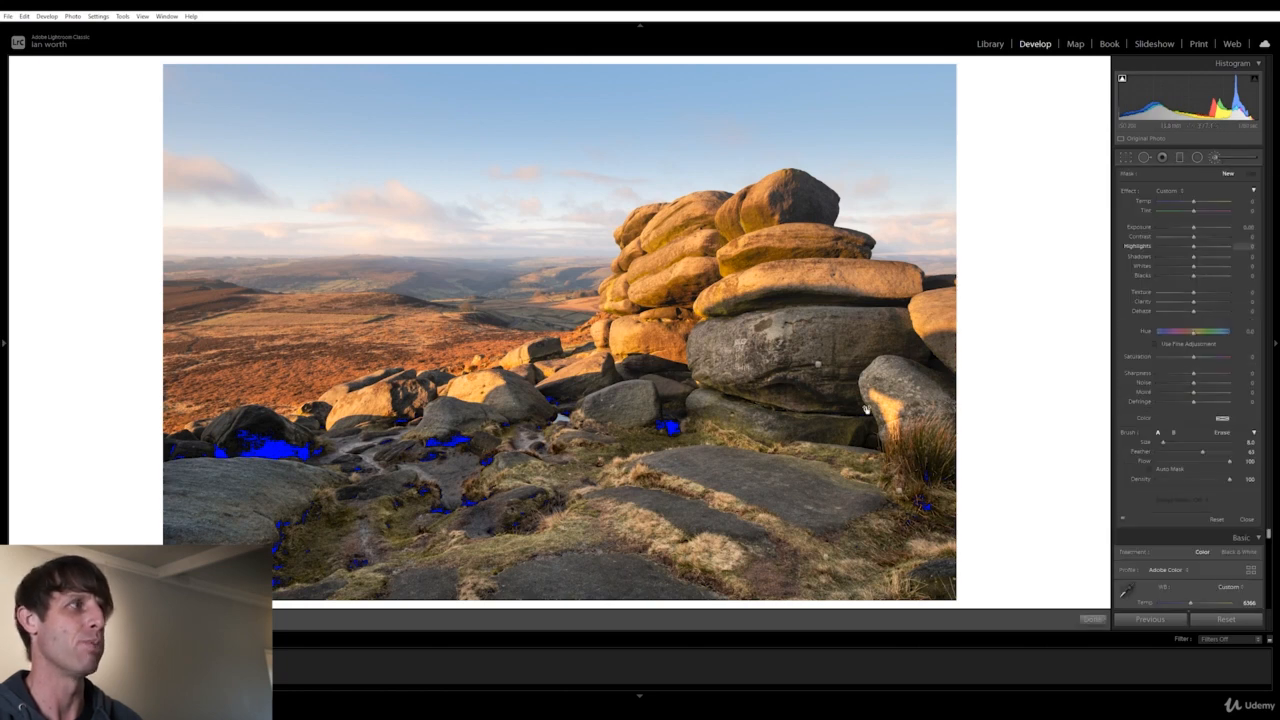
scroll(241, 436, up, 2)
mouse_move(238, 439)
mouse_down()
mouse_move(304, 450)
mouse_move(248, 451)
mouse_up()
drag(1193, 276, 1208, 280)
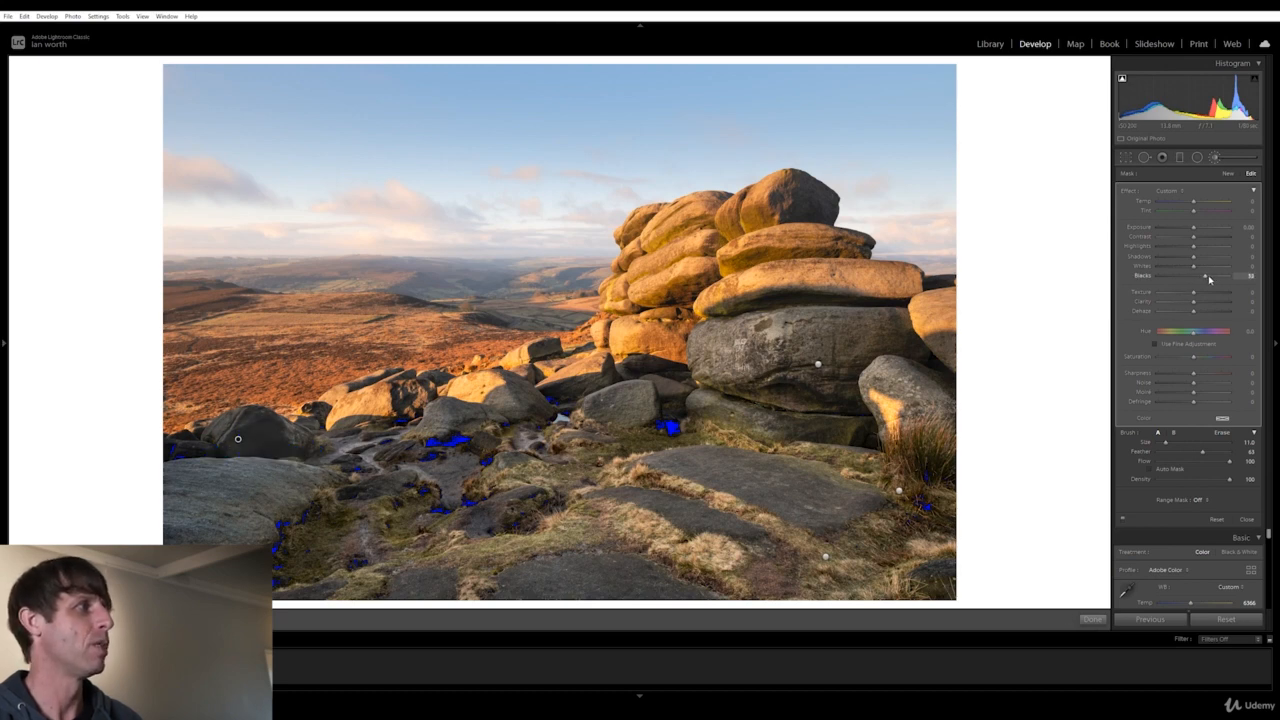
double_click(1207, 278)
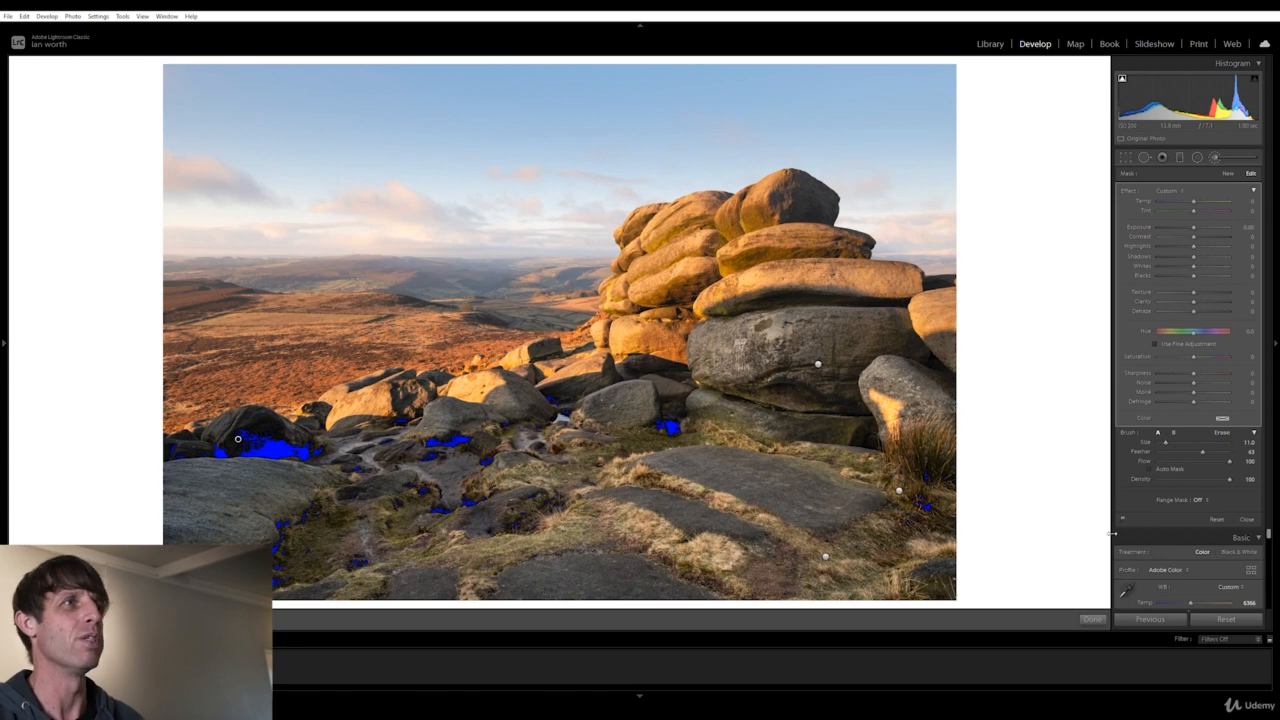
click(1092, 621)
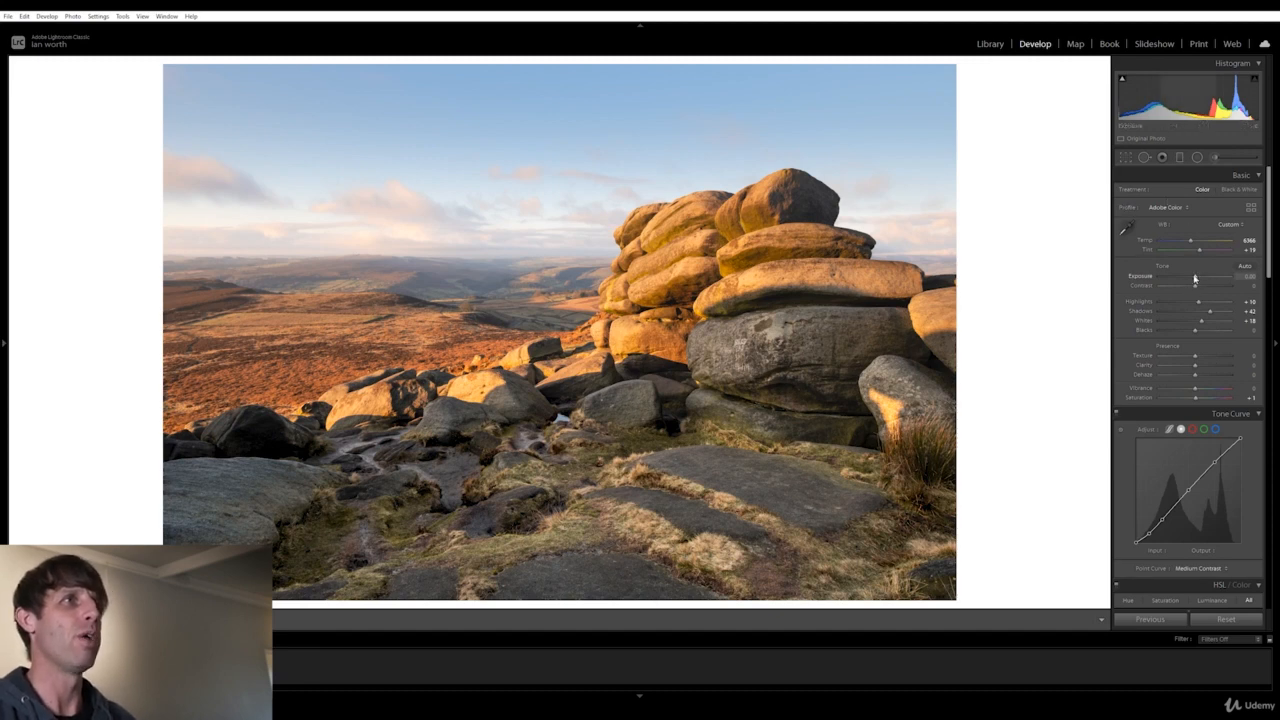
Try raising the photo's Exposure to 0.28 and undo that change
drag(1194, 277, 1197, 277)
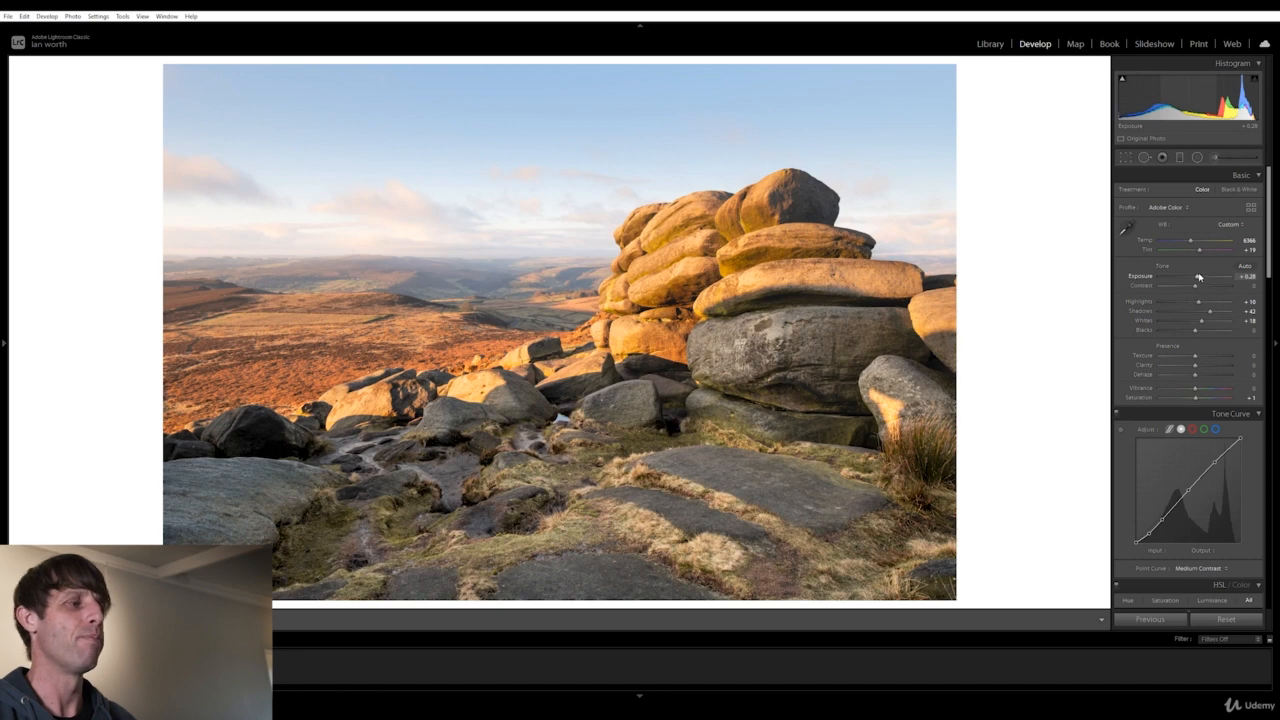
key(ctrl+z)
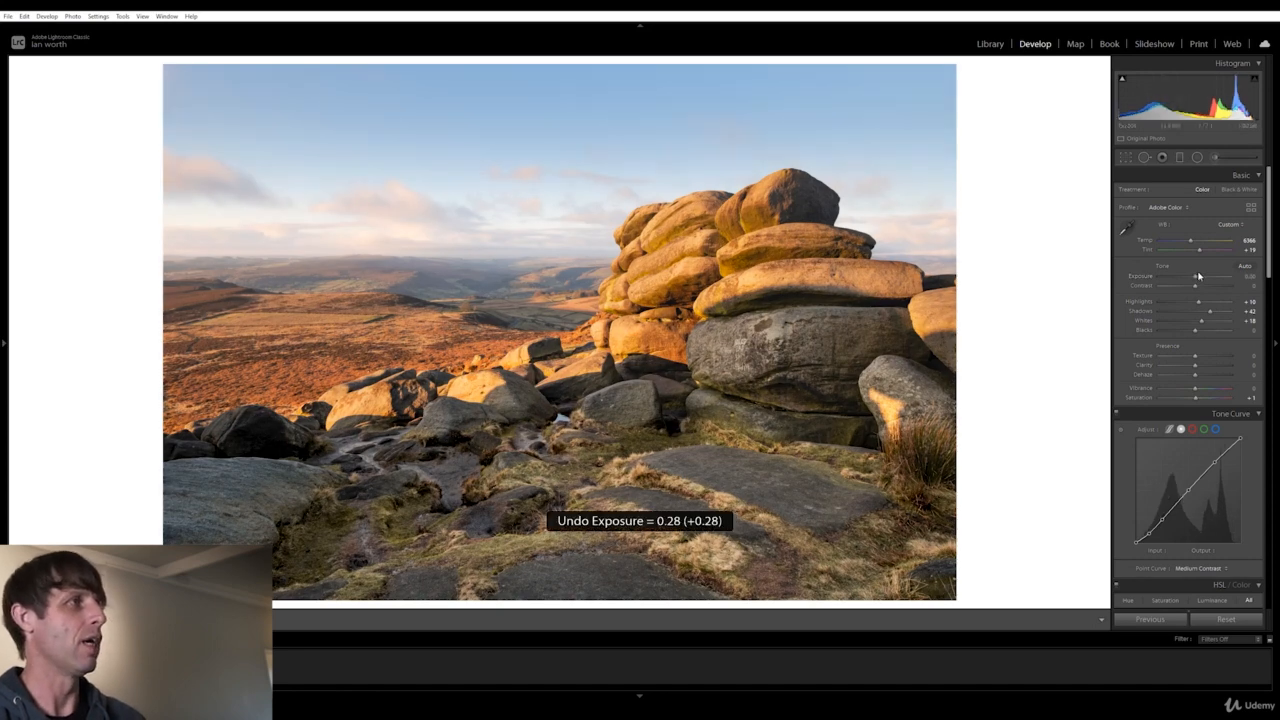